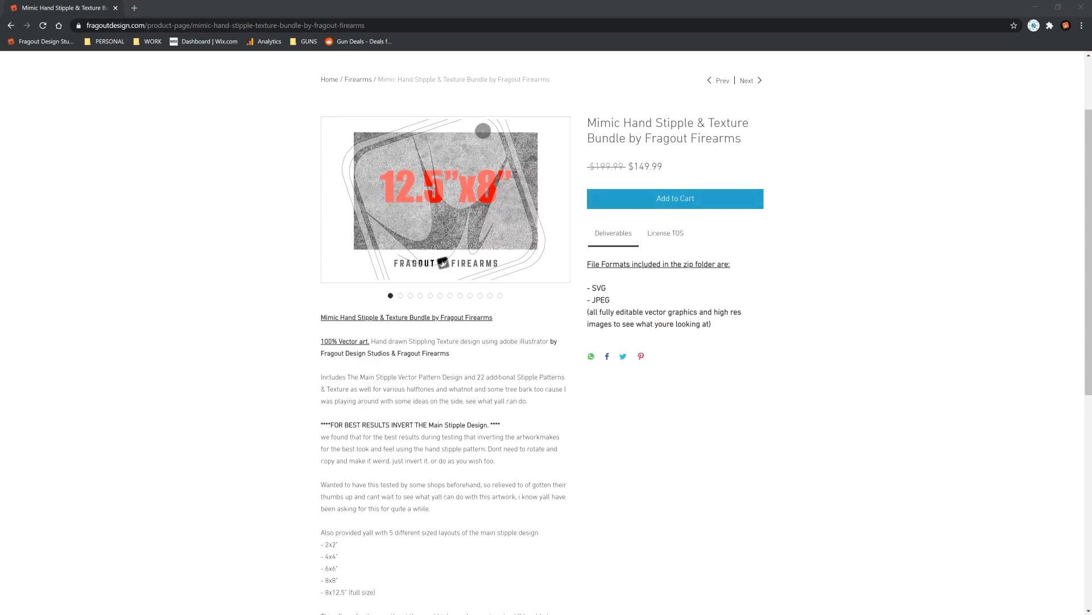
Step: Open the Firearms shop page and view the Mimic Hand Stipple & Texture Bundle product
scroll(350, 252, up, 2)
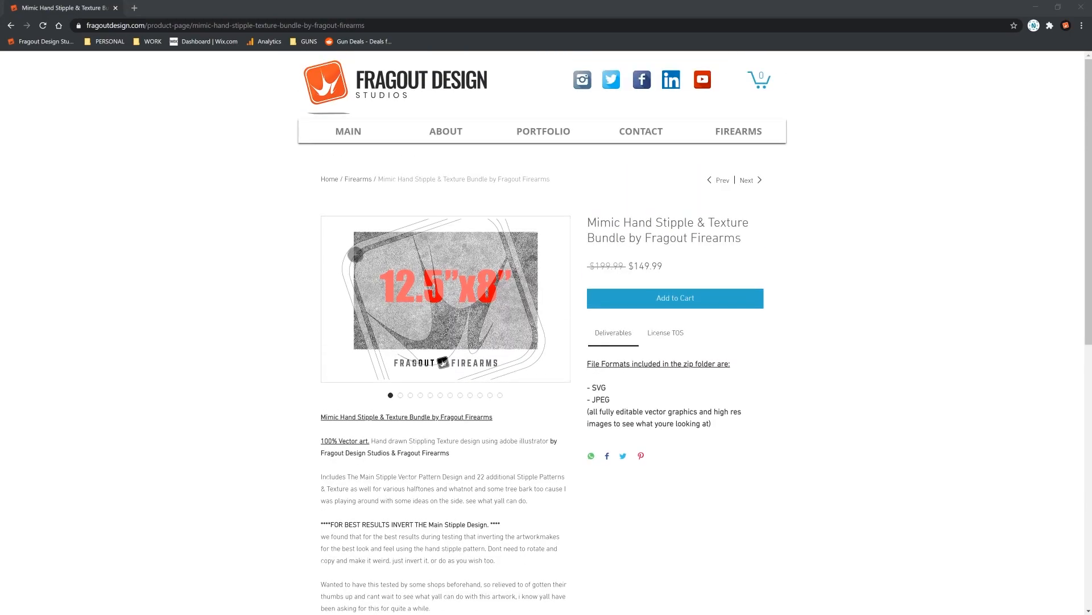
click(734, 132)
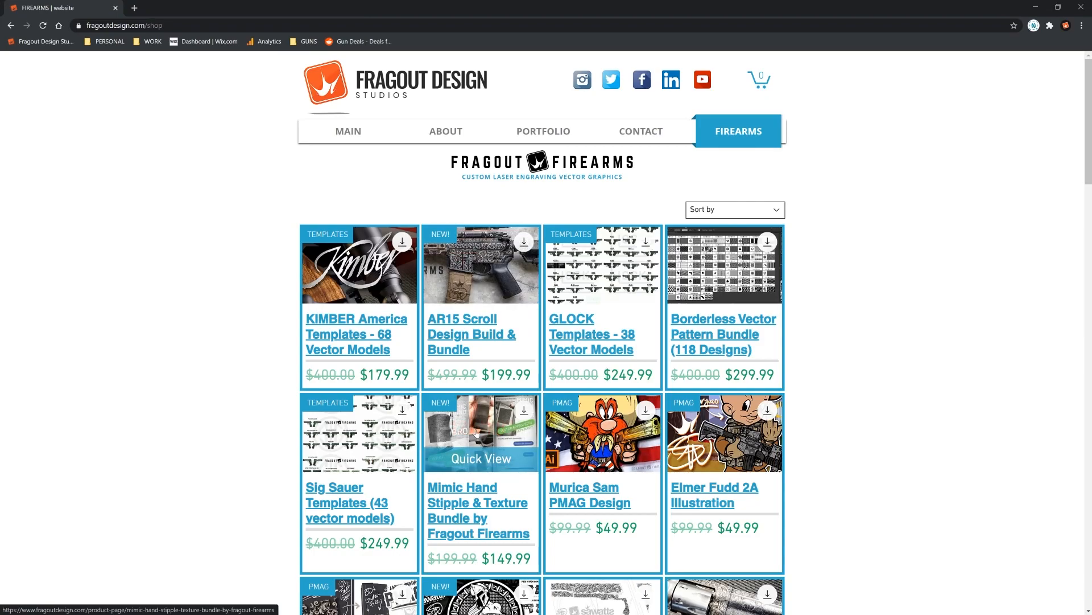
click(487, 437)
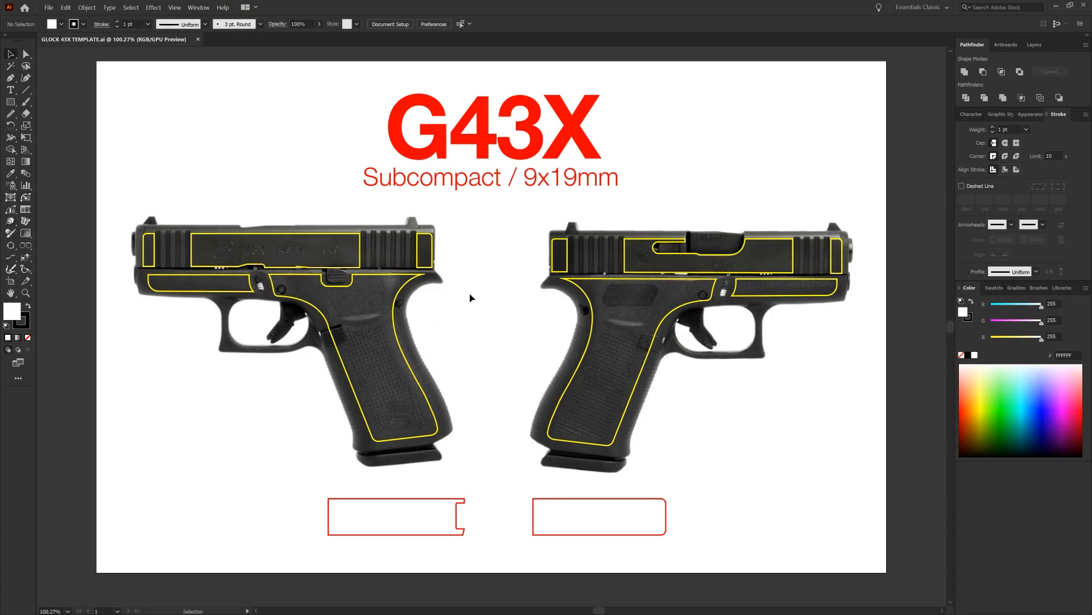
click(360, 265)
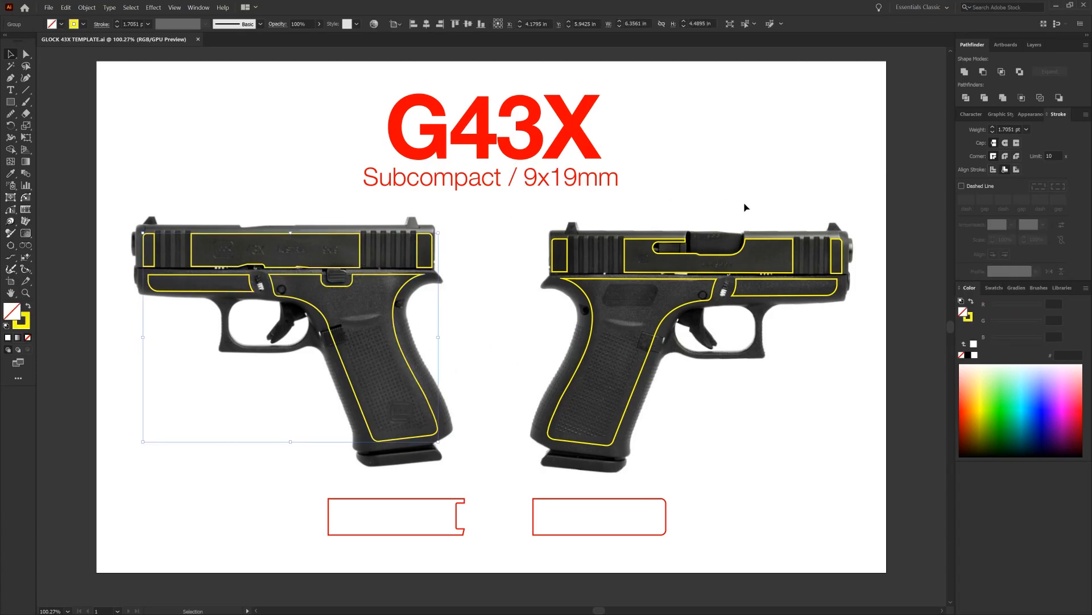
shift+click(647, 245)
click(561, 217)
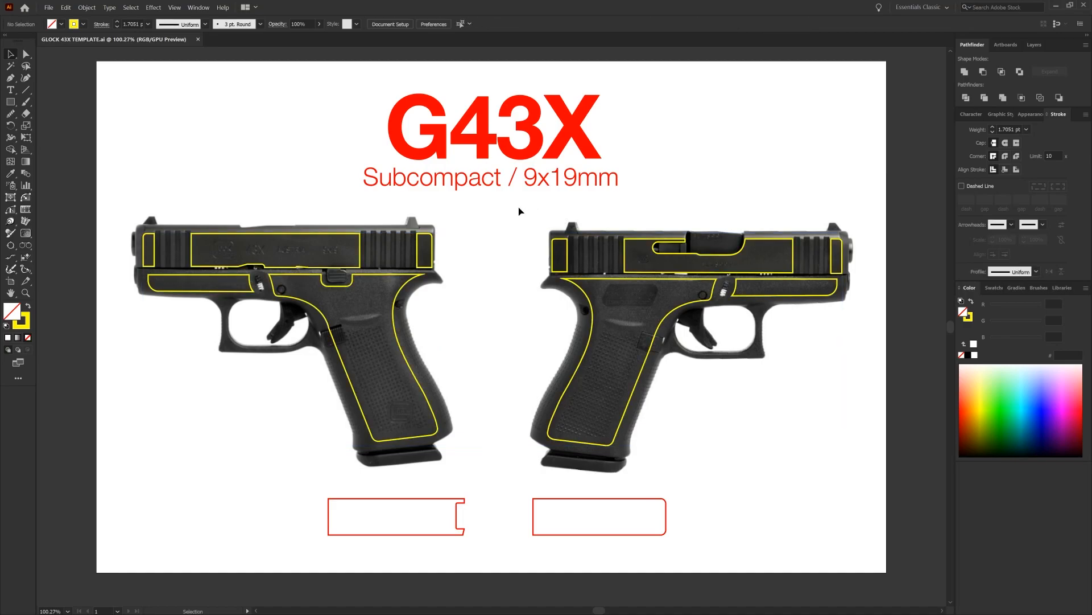
Step: Unlock the IMAGES n Notes layer and select all of the G43X template artwork for copying
click(1035, 44)
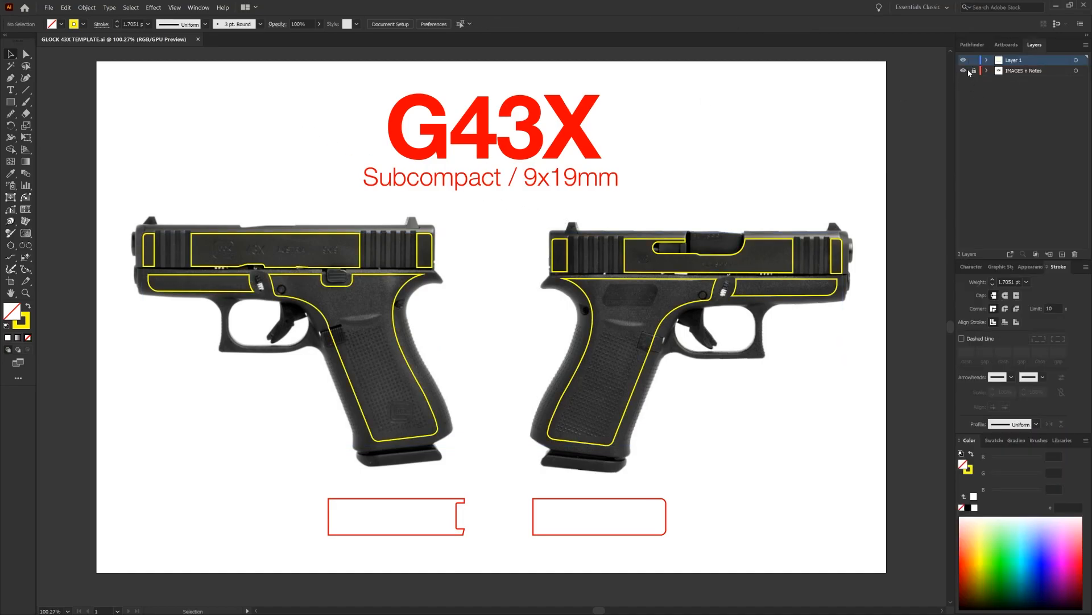
click(836, 453)
drag(871, 548, 127, 58)
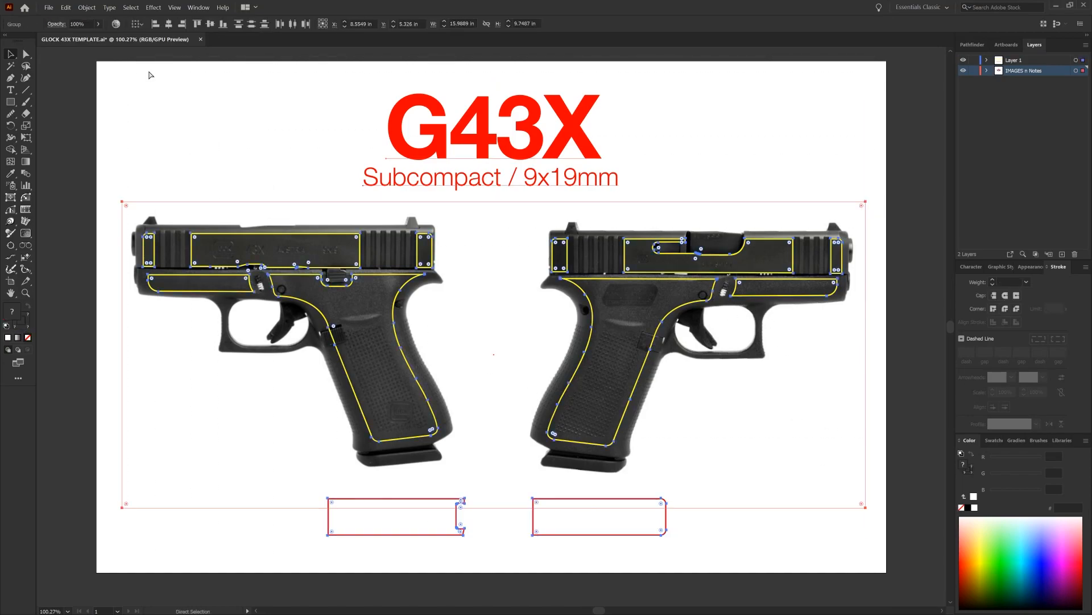
Step: Create a new 17 x 11 in Tabloid document in RGB and paste the template artwork onto its artboard
click(49, 8)
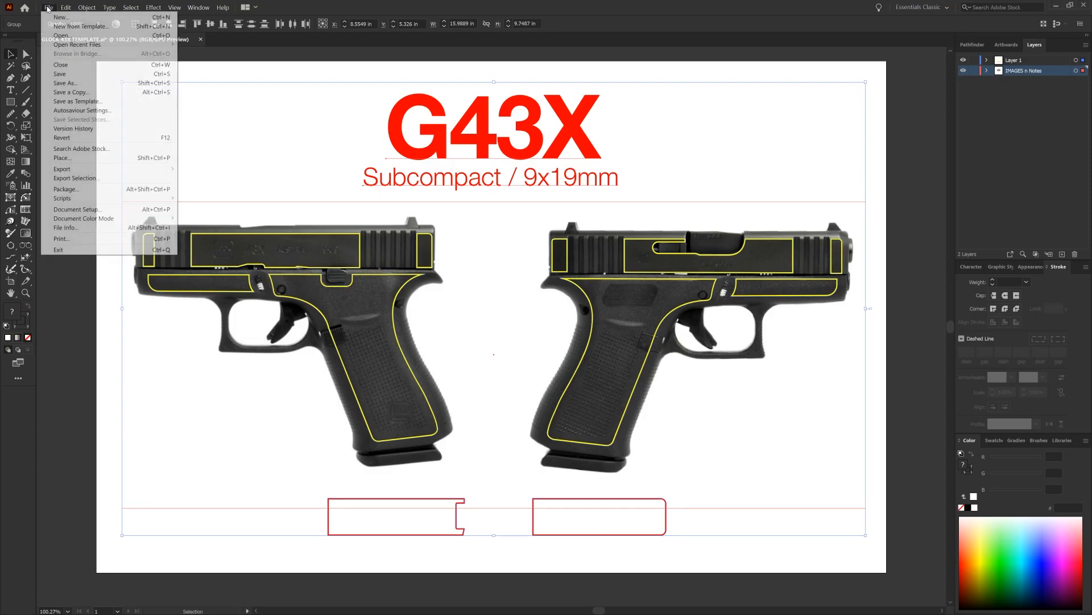
click(57, 17)
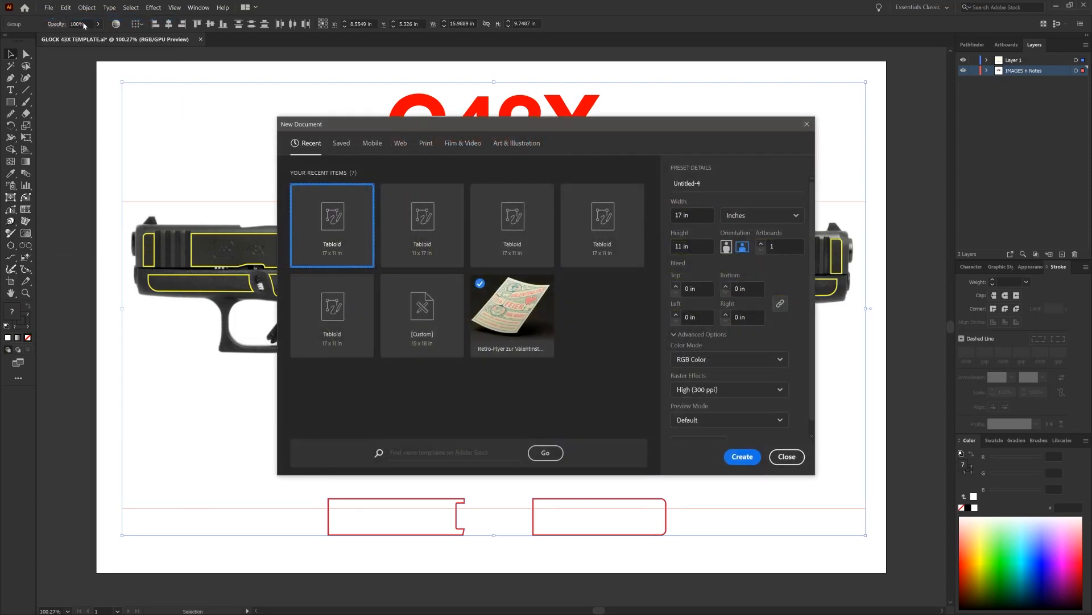
click(742, 457)
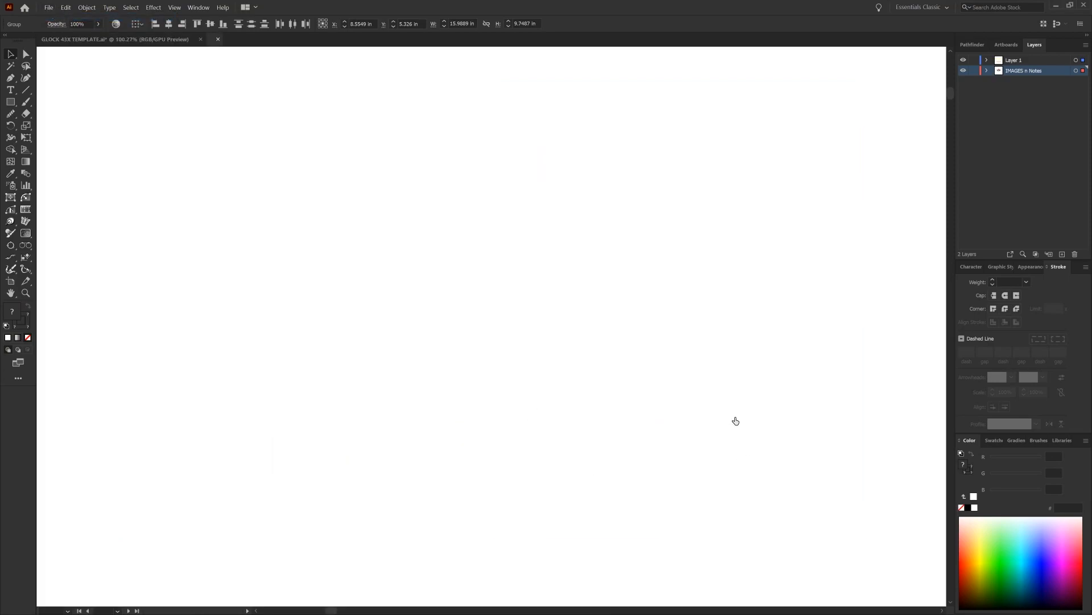
key(ctrl+v)
drag(690, 240, 696, 261)
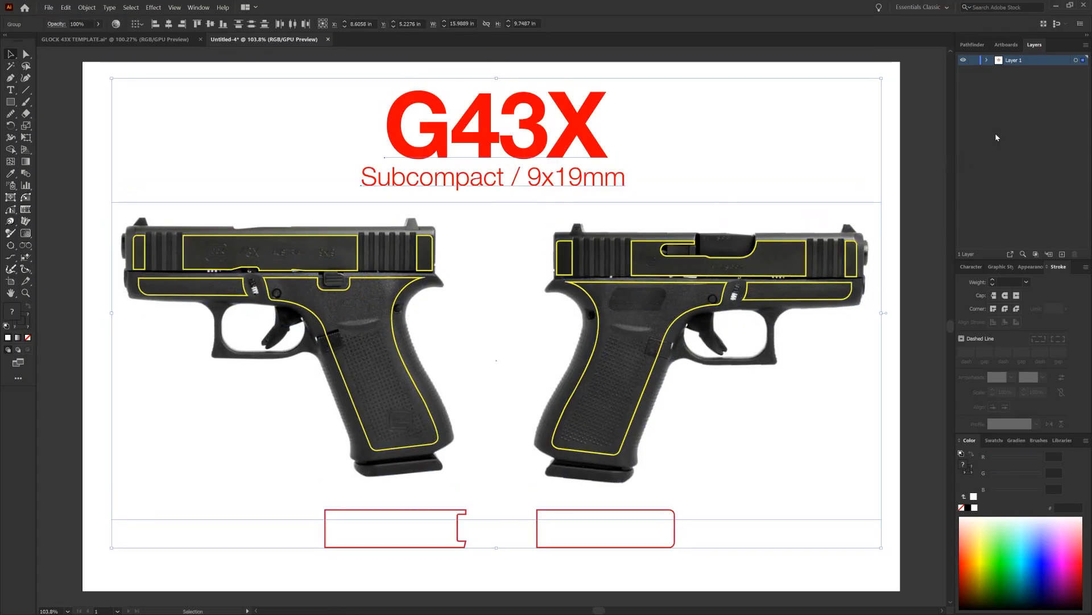
Step: Add a second layer beneath Layer 1 and send all of the pasted artwork to it
click(1035, 114)
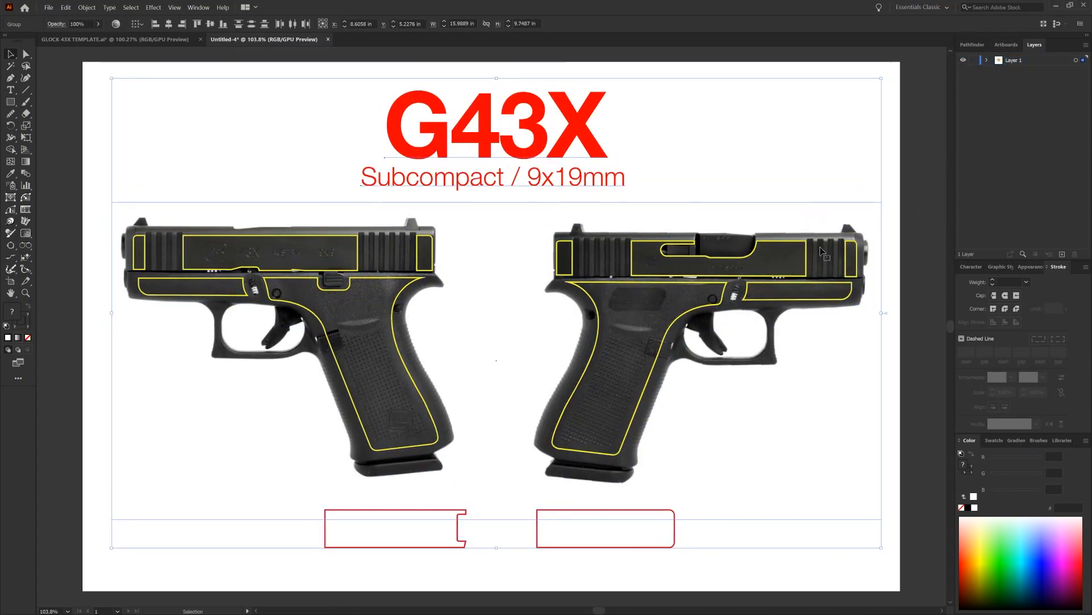
click(1062, 254)
drag(1013, 71, 1013, 57)
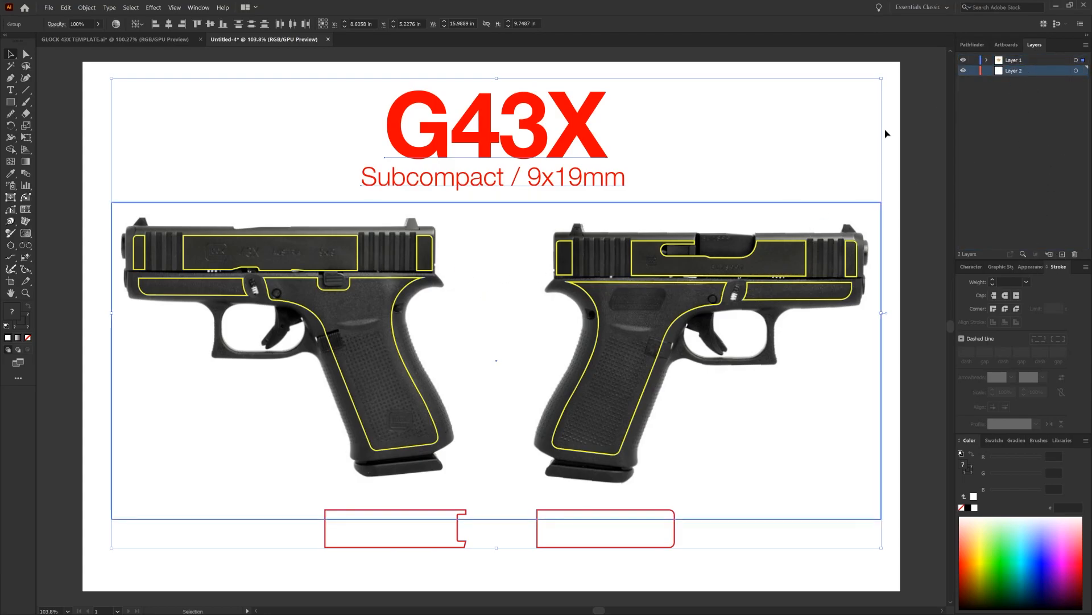
right_click(677, 217)
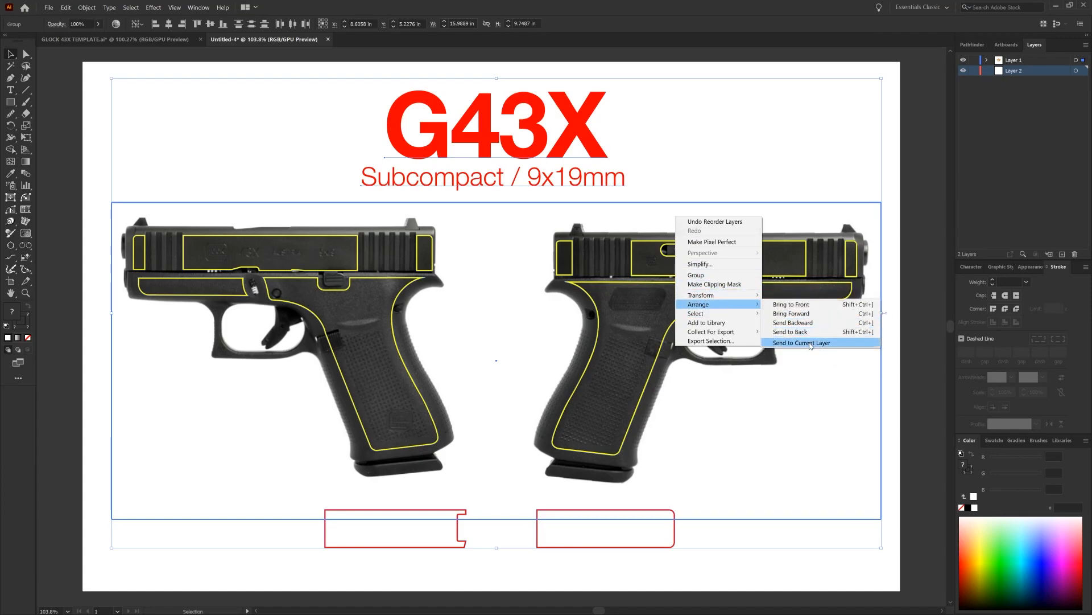
click(797, 343)
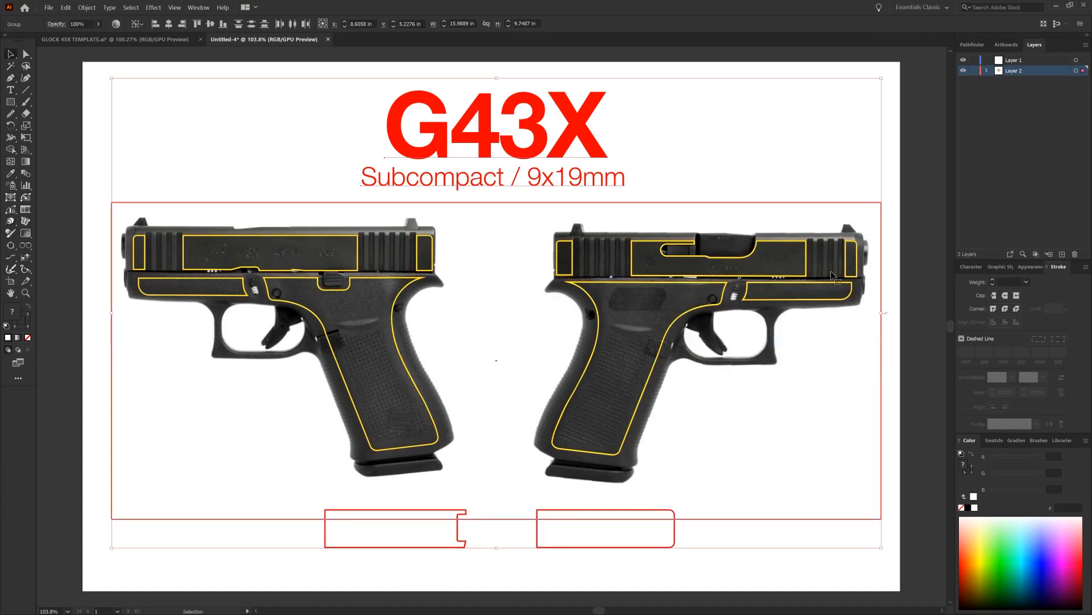
Step: Move the yellow outline groups of both pistol sides to Layer 1 and lock Layer 2
click(687, 121)
click(584, 128)
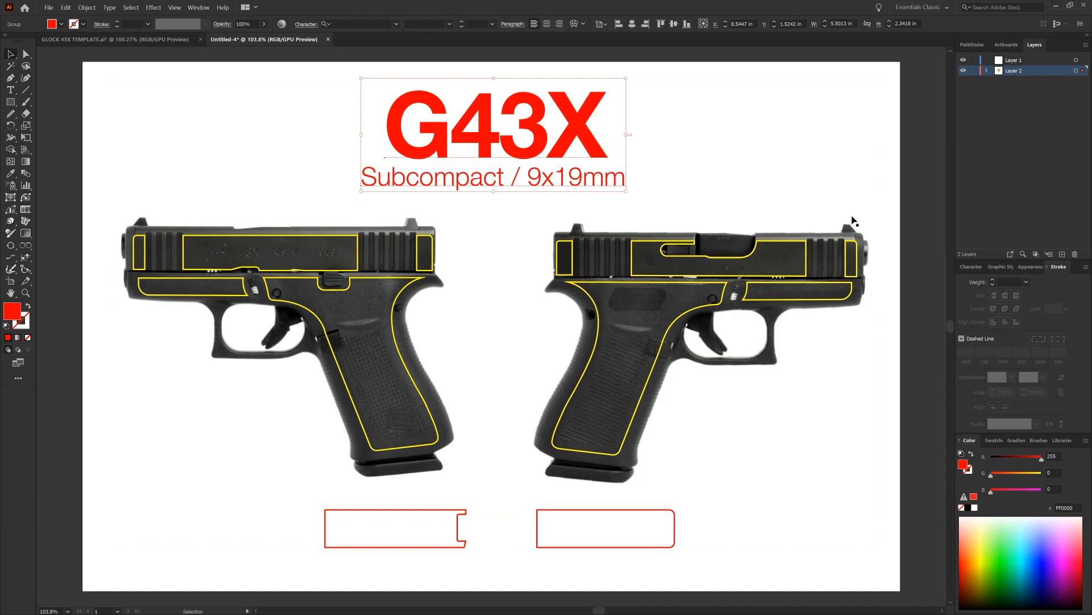
click(667, 265)
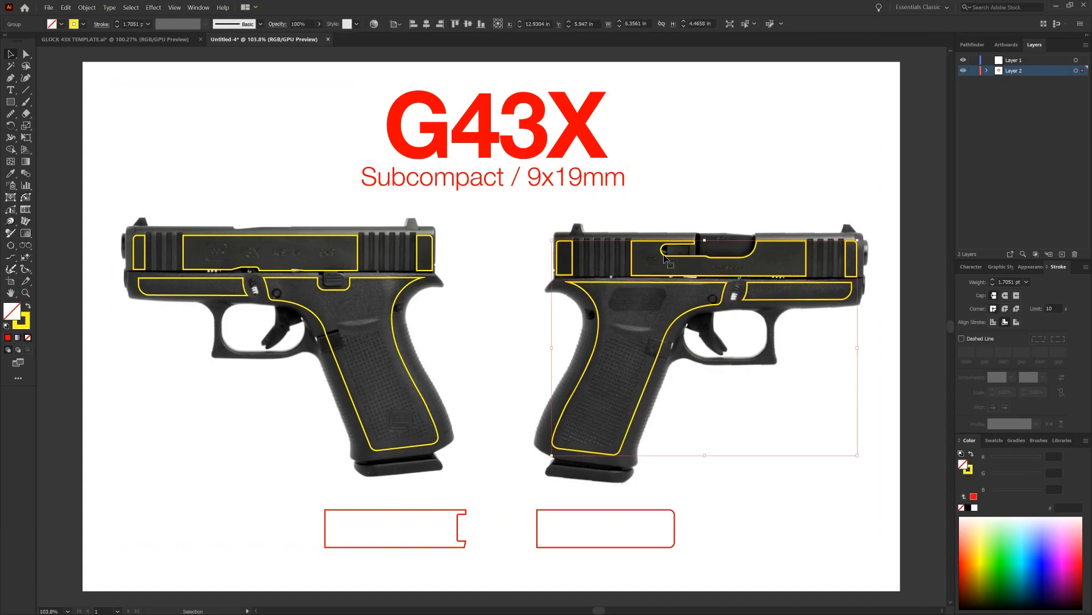
shift+click(435, 254)
click(784, 225)
click(1005, 58)
right_click(738, 195)
mouse_move(785, 282)
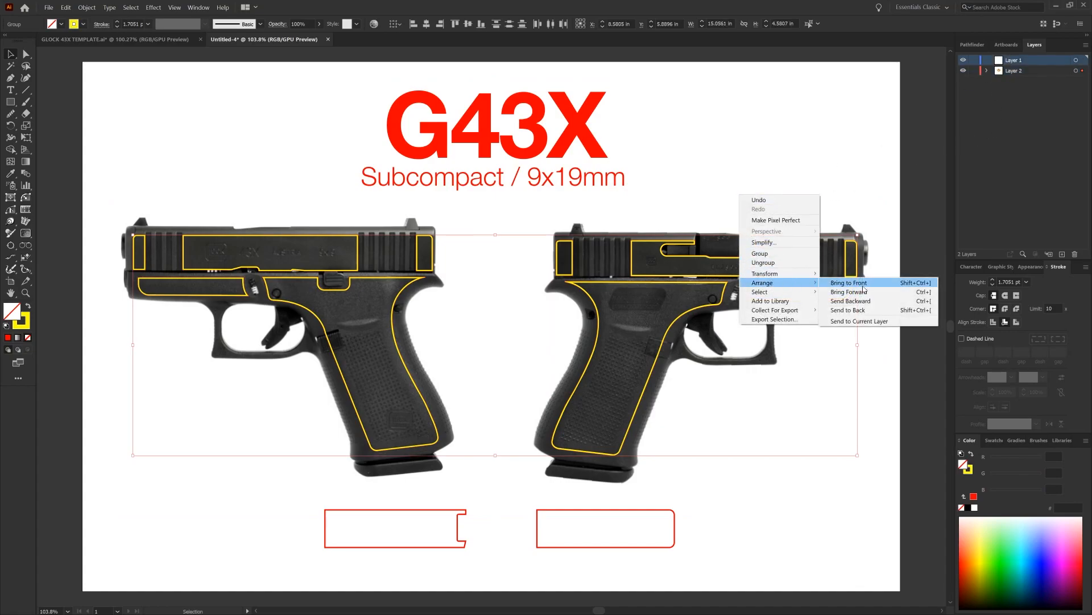
click(860, 321)
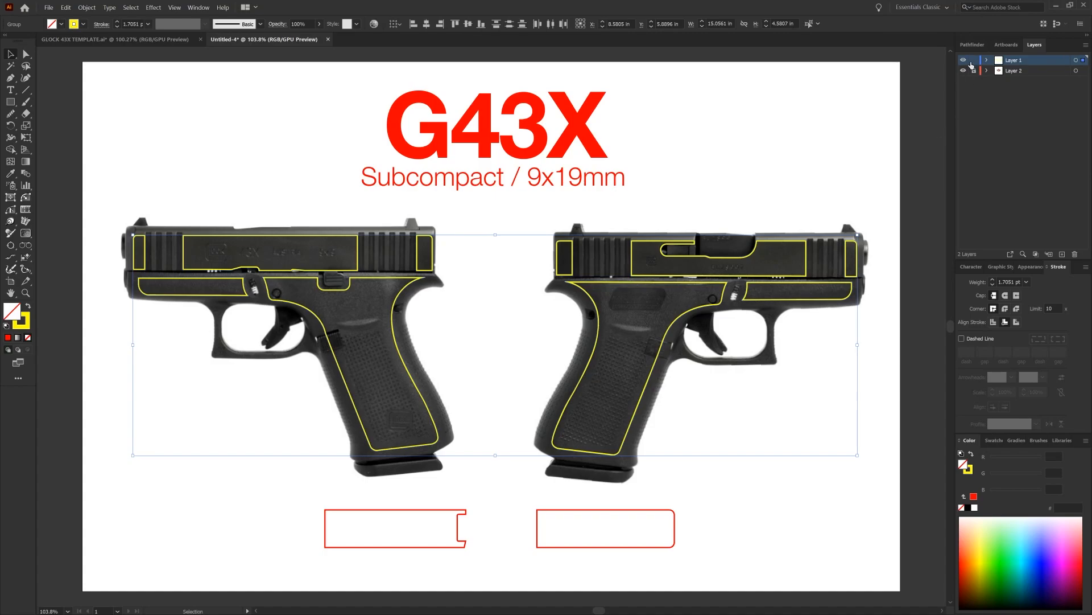
click(963, 60)
click(963, 60)
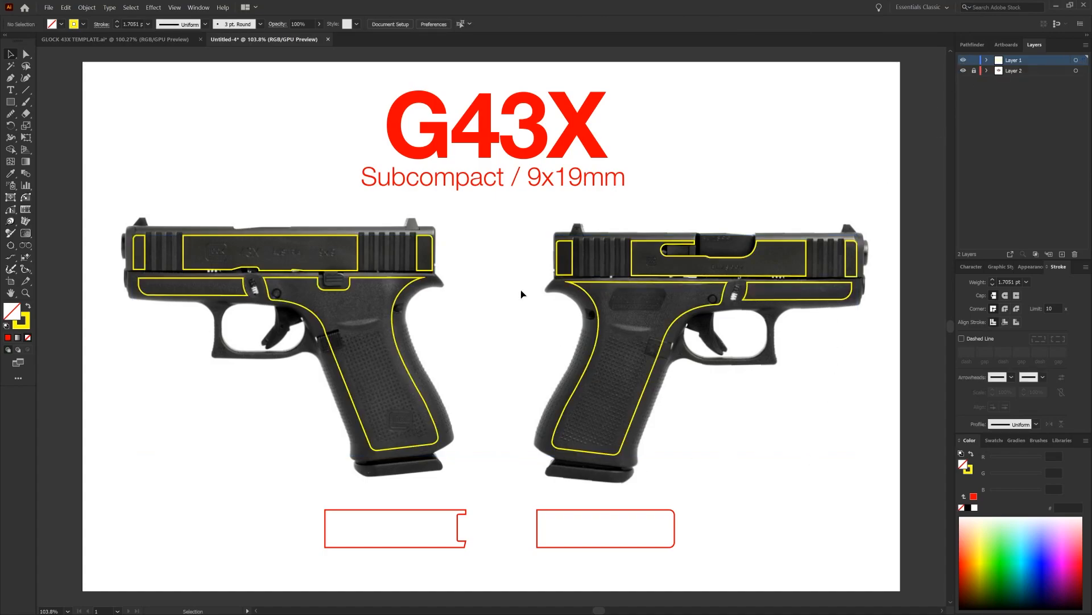
Step: Ungroup the yellow outlines on both pistol views into separate paths
click(396, 311)
shift+click(574, 288)
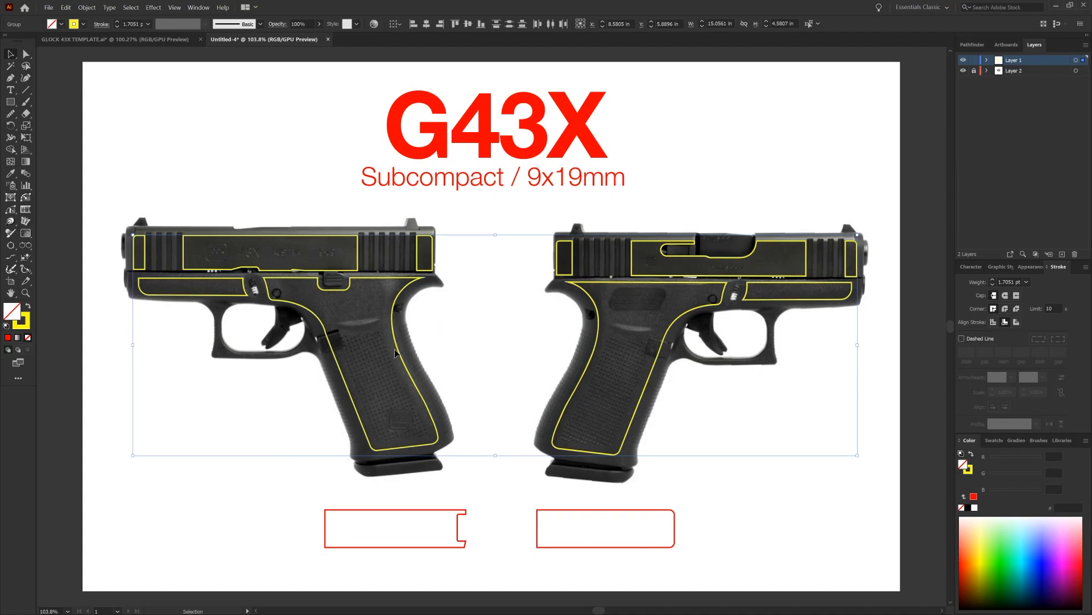
right_click(332, 313)
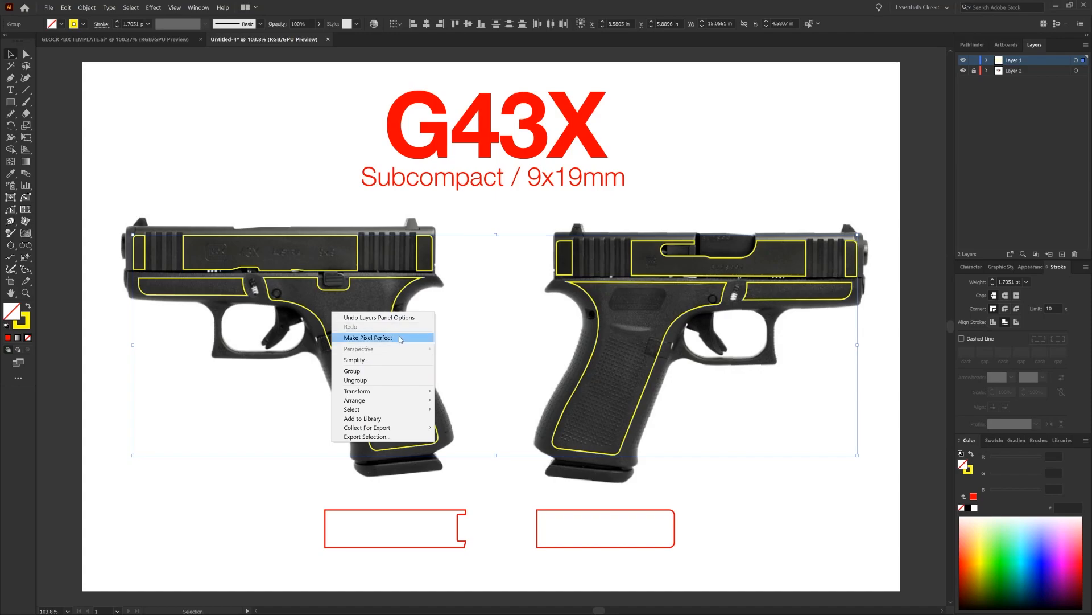
click(372, 380)
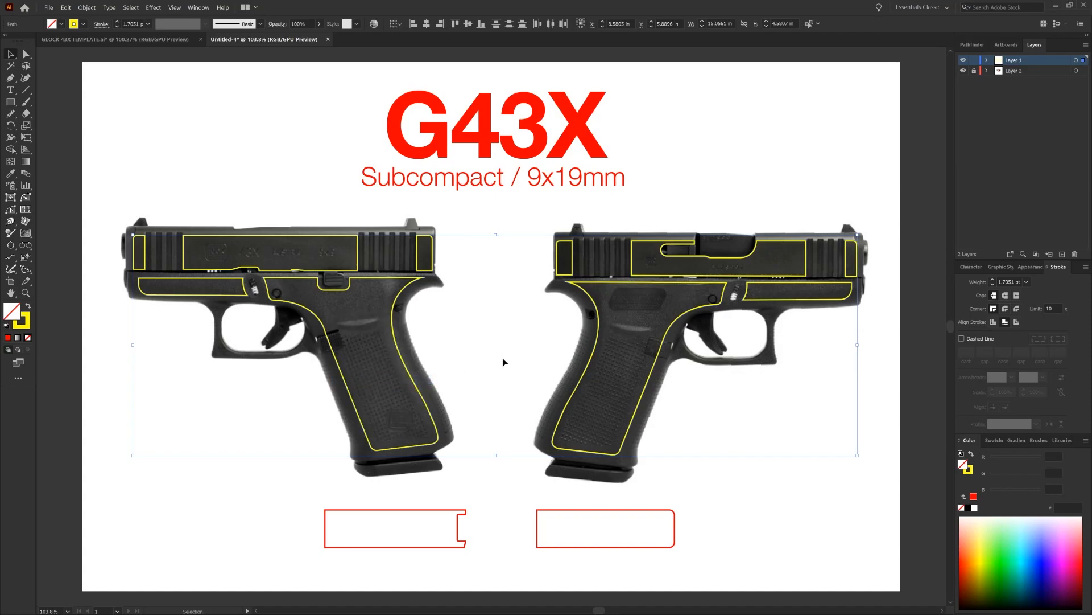
click(503, 361)
Step: Delete the yellow slide and front frame outlines on both pistols, keeping only the two grip outlines
click(405, 299)
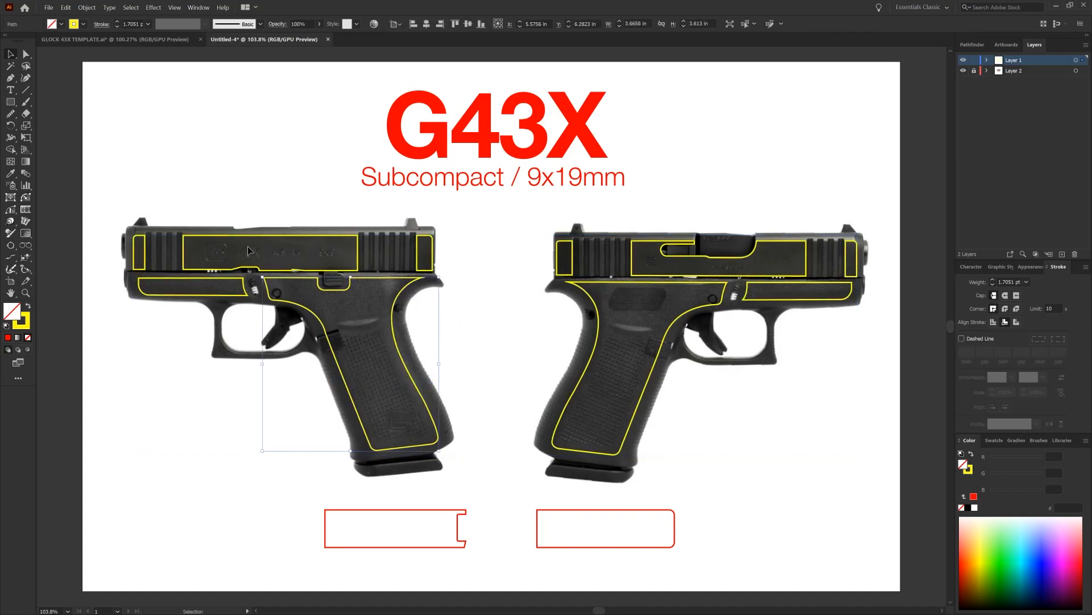
click(195, 295)
key(Delete)
click(425, 251)
key(Delete)
click(851, 257)
key(Delete)
click(796, 284)
key(Delete)
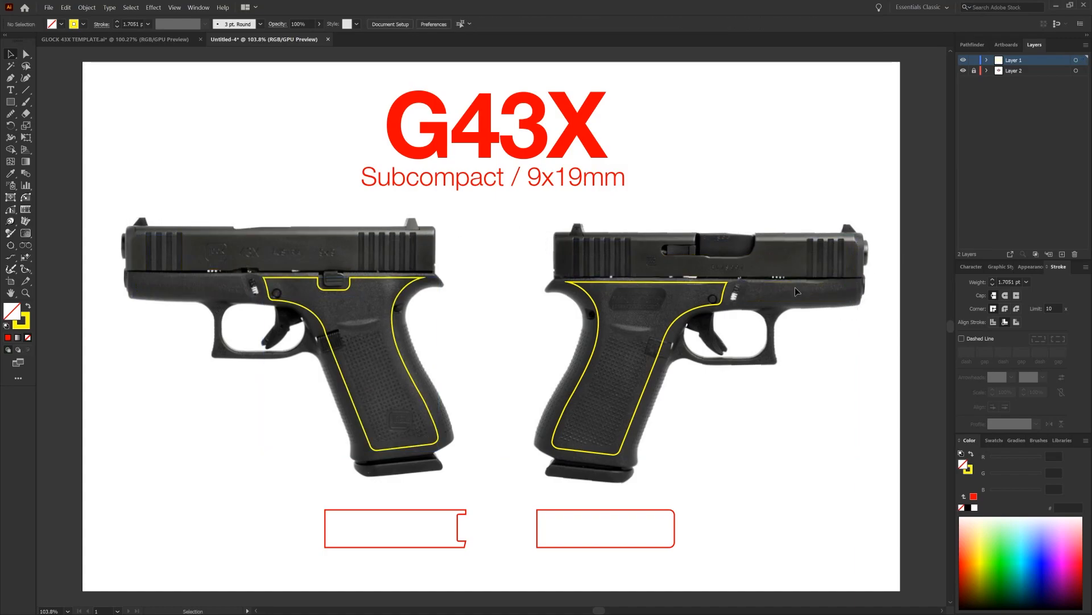
Step: Close the GLOCK 43X TEMPLATE document without saving its changes
click(189, 44)
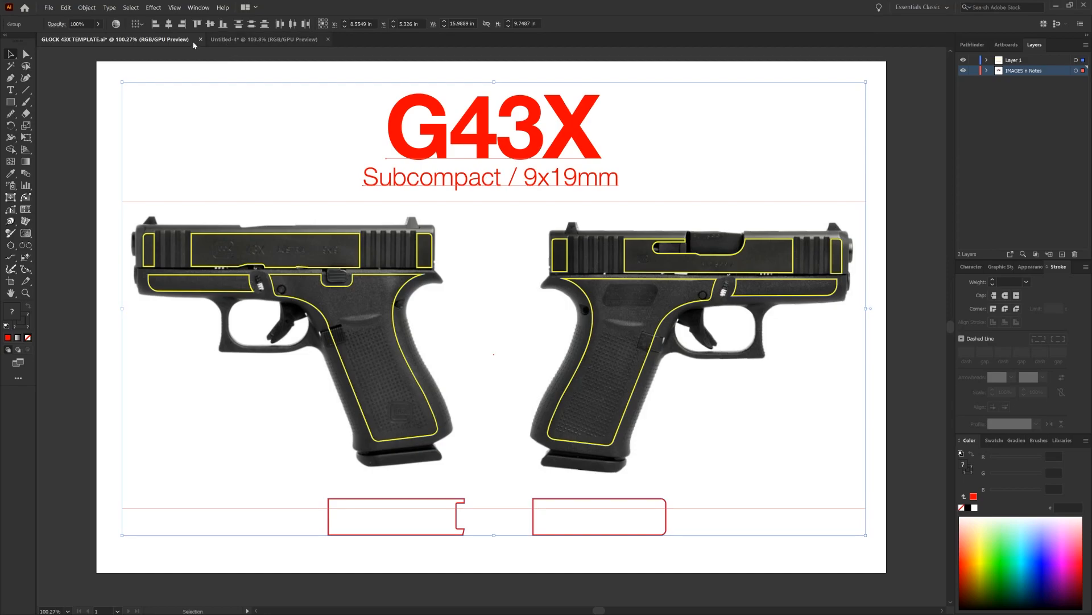
click(200, 39)
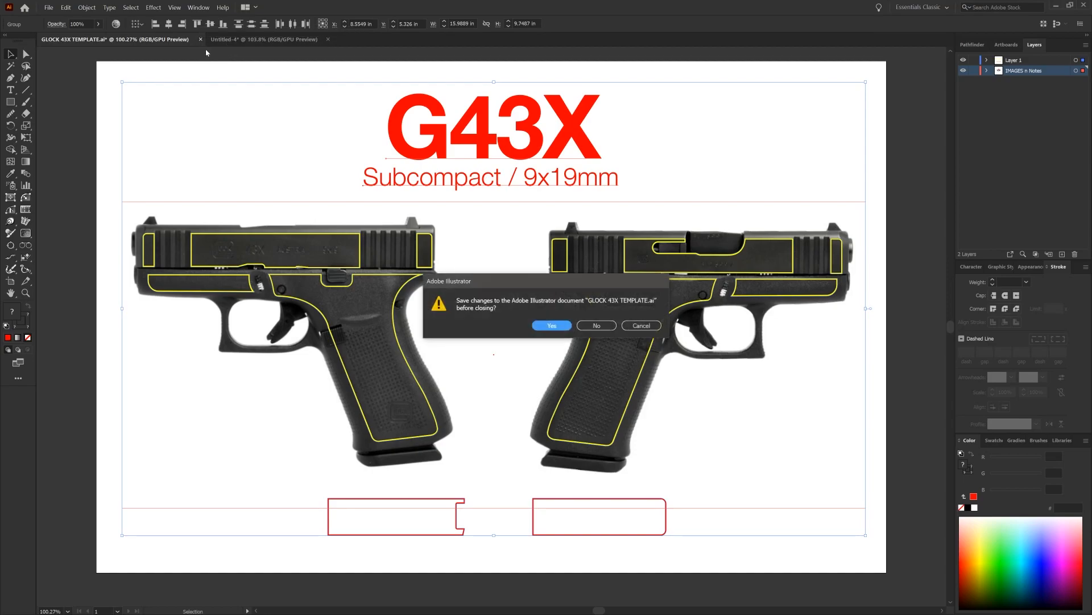
click(597, 325)
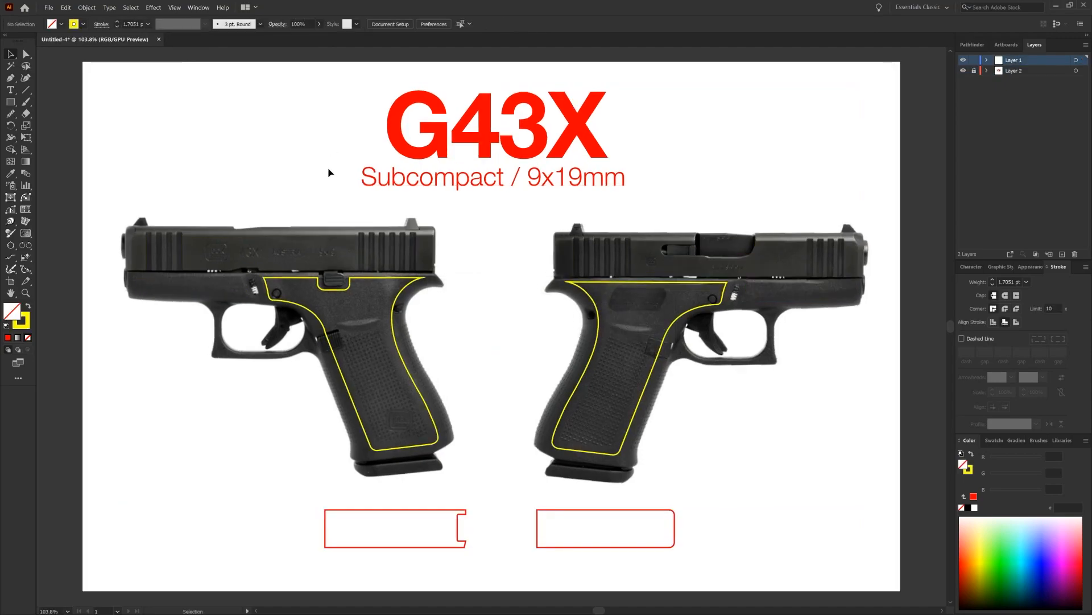
drag(358, 241, 676, 385)
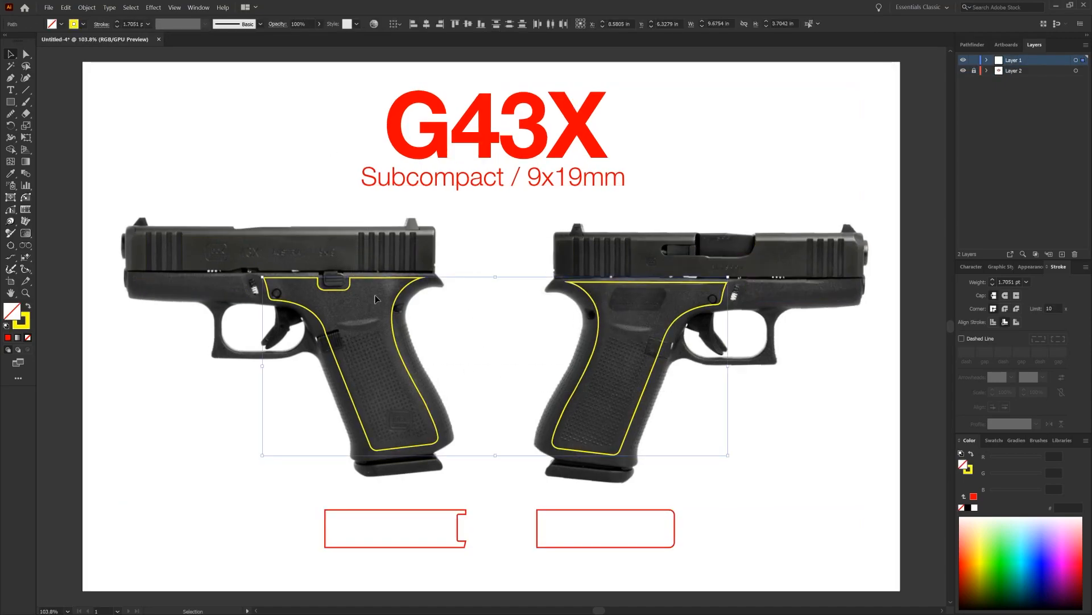
click(456, 147)
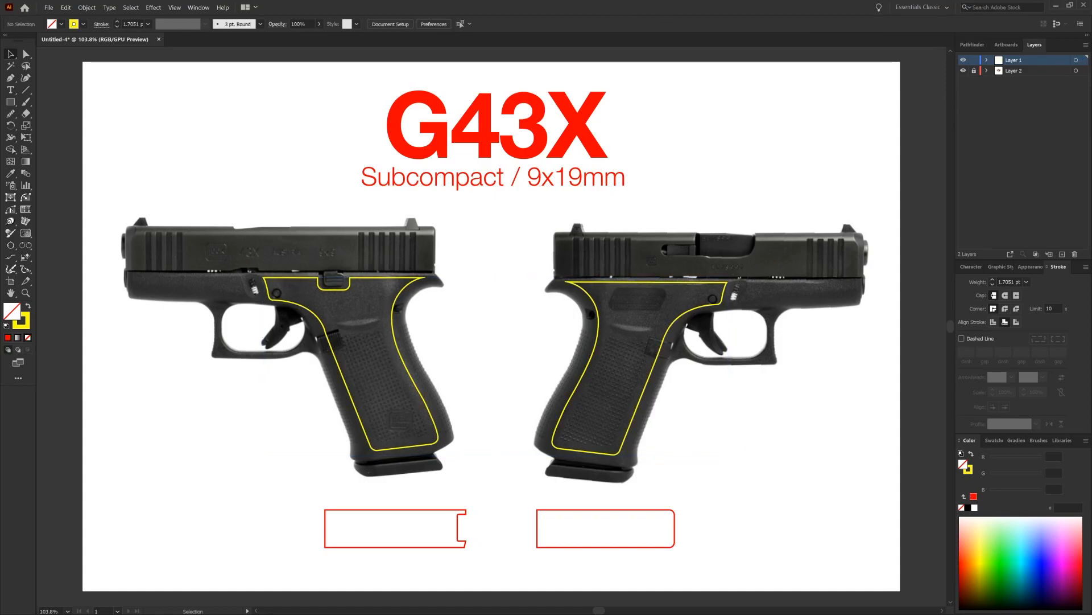
Step: Show the FINAL folder as extra large icons, open the MIMIC HAND STIPPLE Pattern_ 6x6-01 SVG in Illustrator and select its artwork
drag(1091, 80, 449, 79)
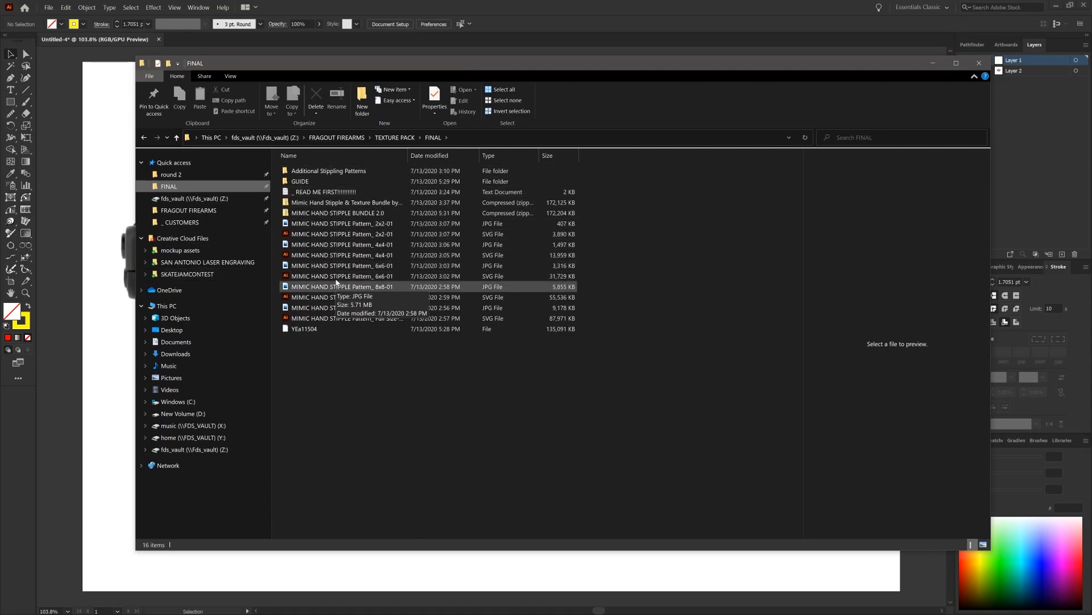
click(237, 78)
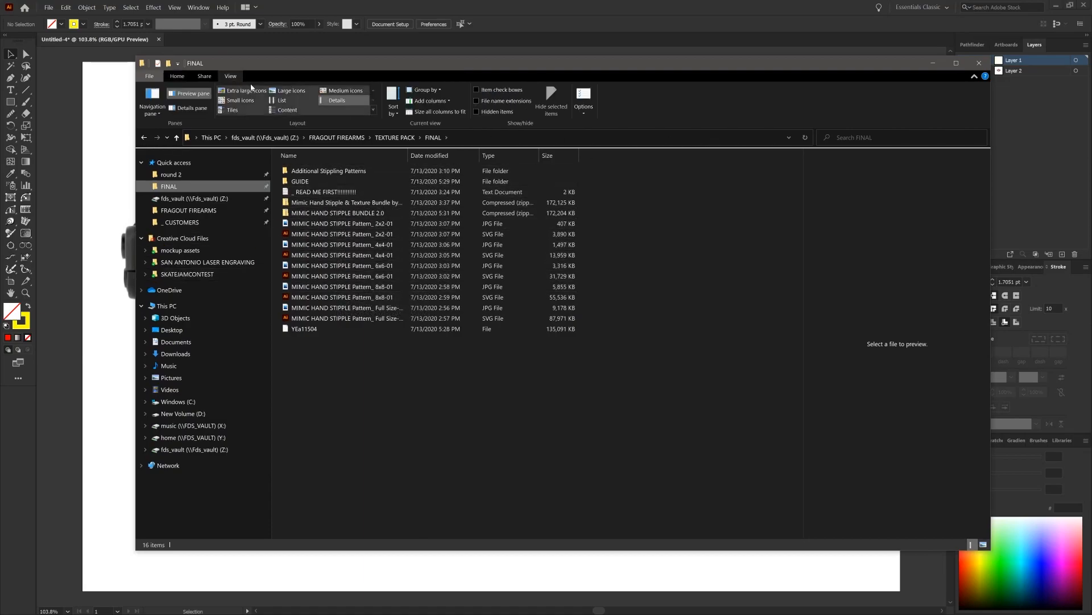
click(244, 90)
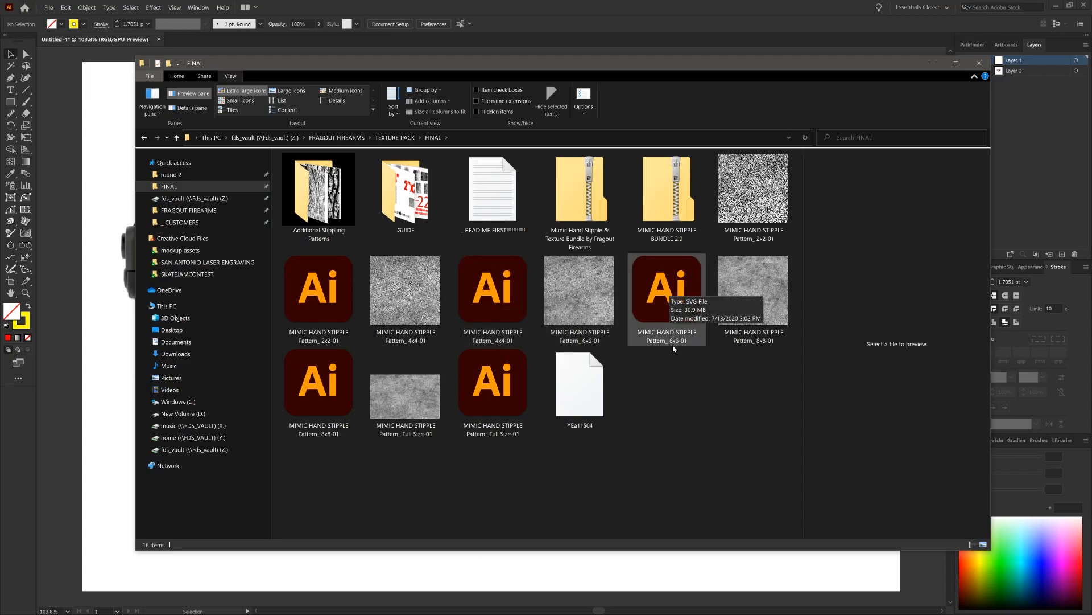
click(665, 280)
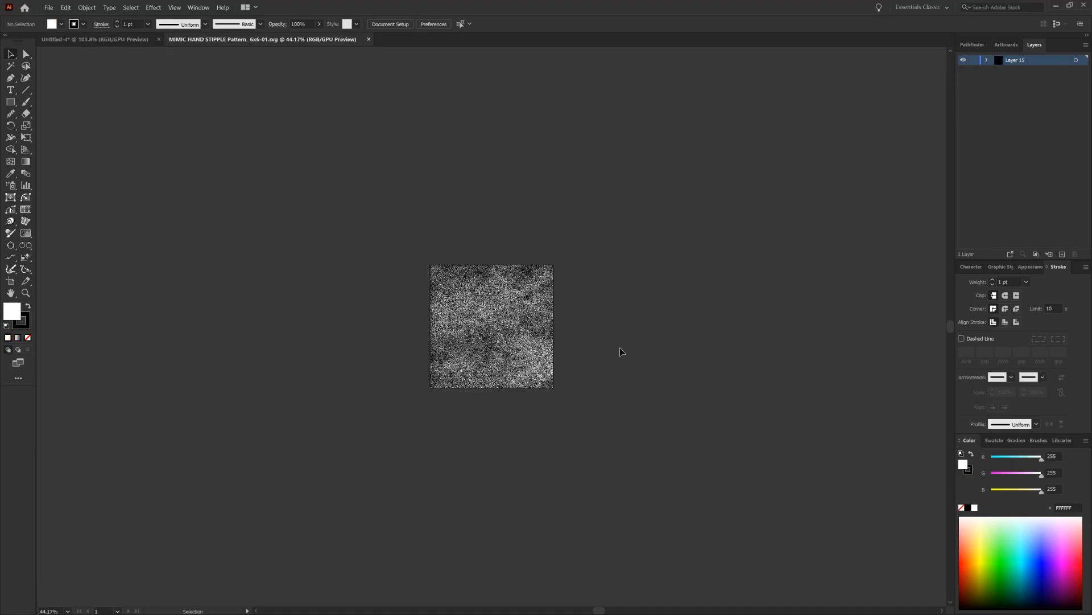
click(519, 316)
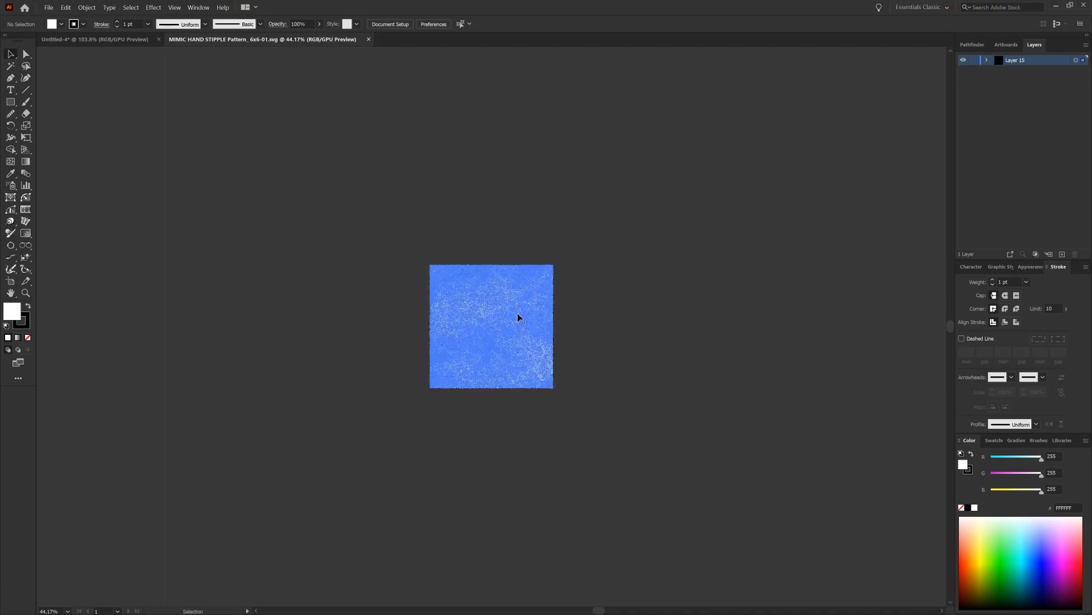
Step: Copy the Mimic Hand Stipple artwork and paste it into the Untitled-4 G43X template document
click(66, 7)
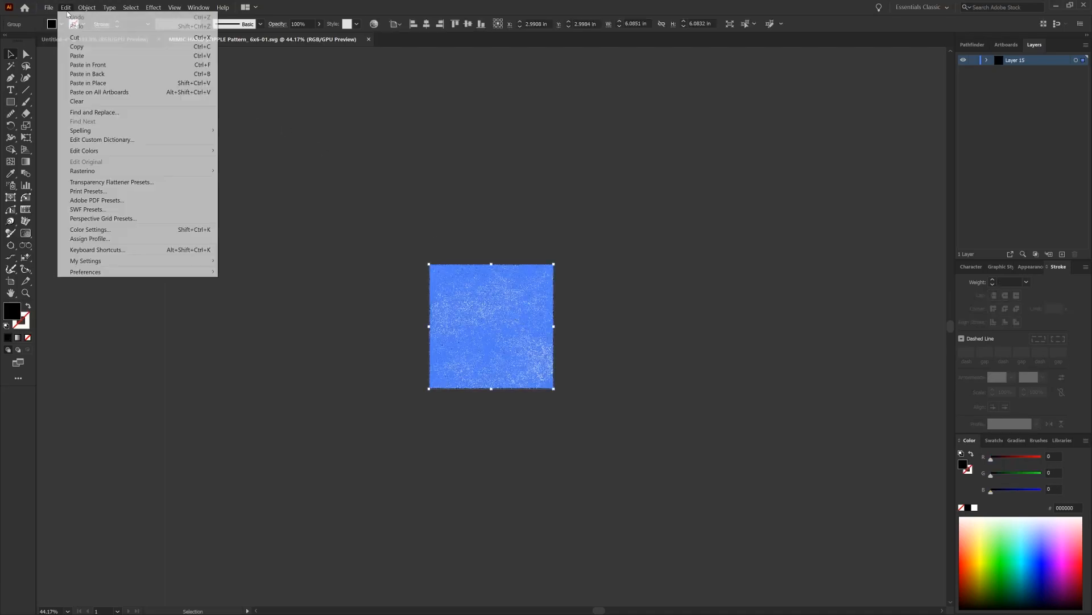
click(88, 46)
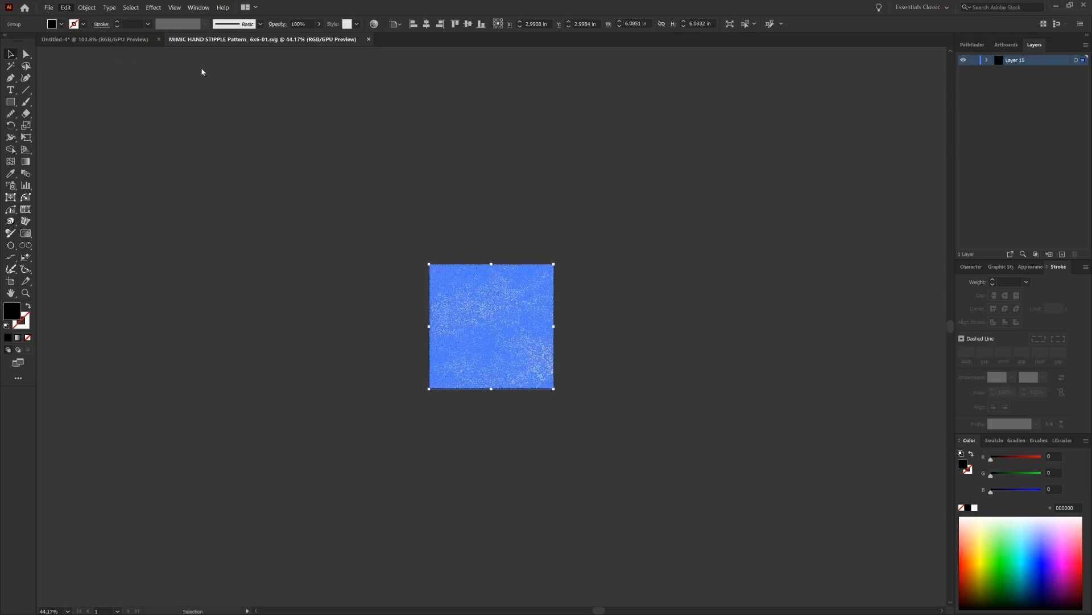
key(ctrl+Tab)
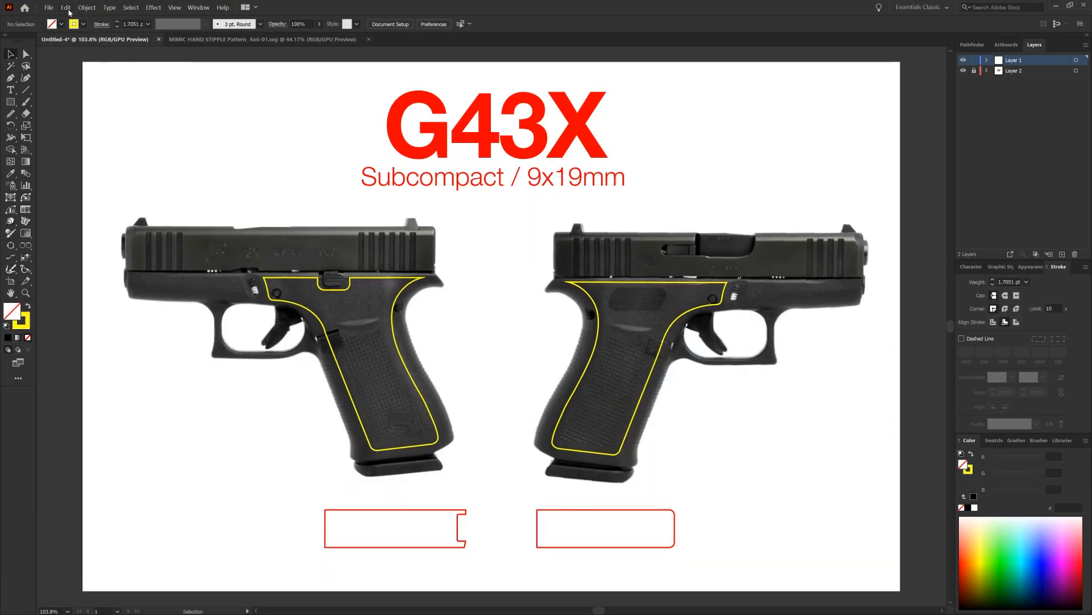
click(66, 8)
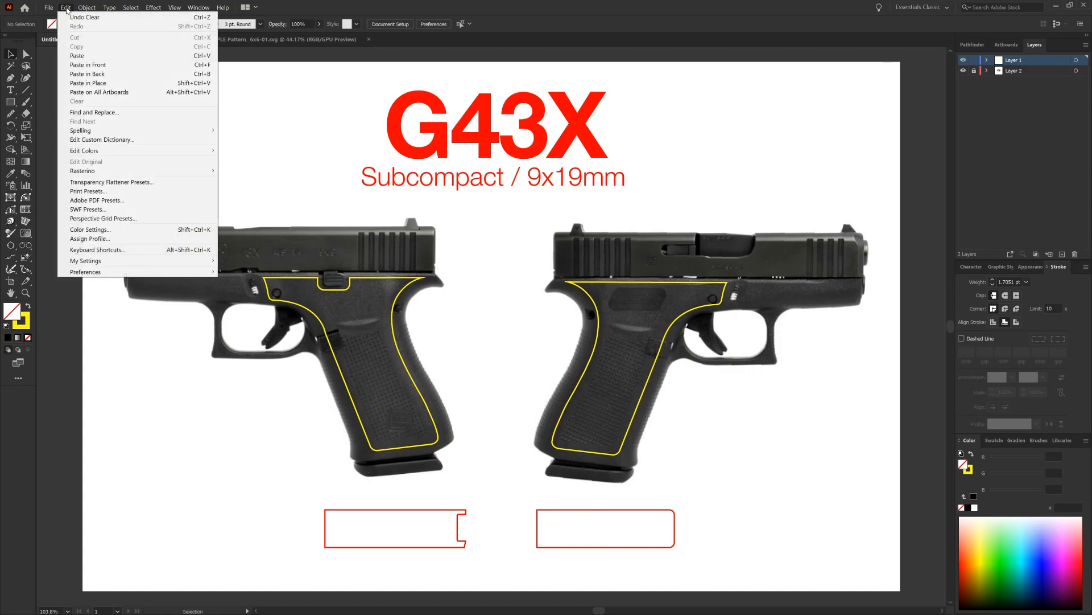
click(85, 51)
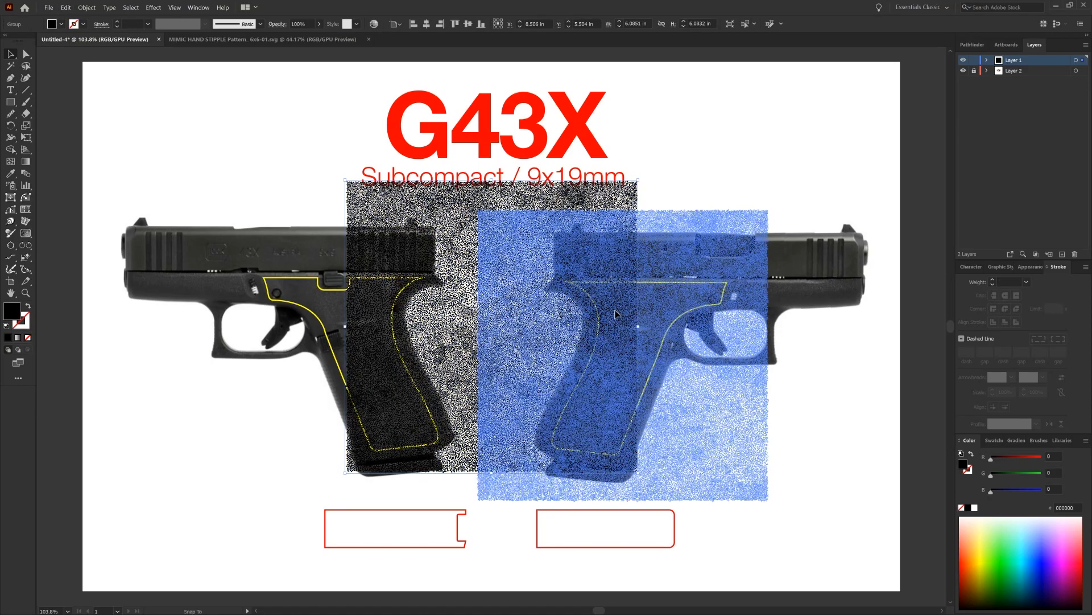
Step: Move the pasted stipple pattern over the right pistol's grip and recolour its fill red, FF0000
drag(615, 313, 615, 313)
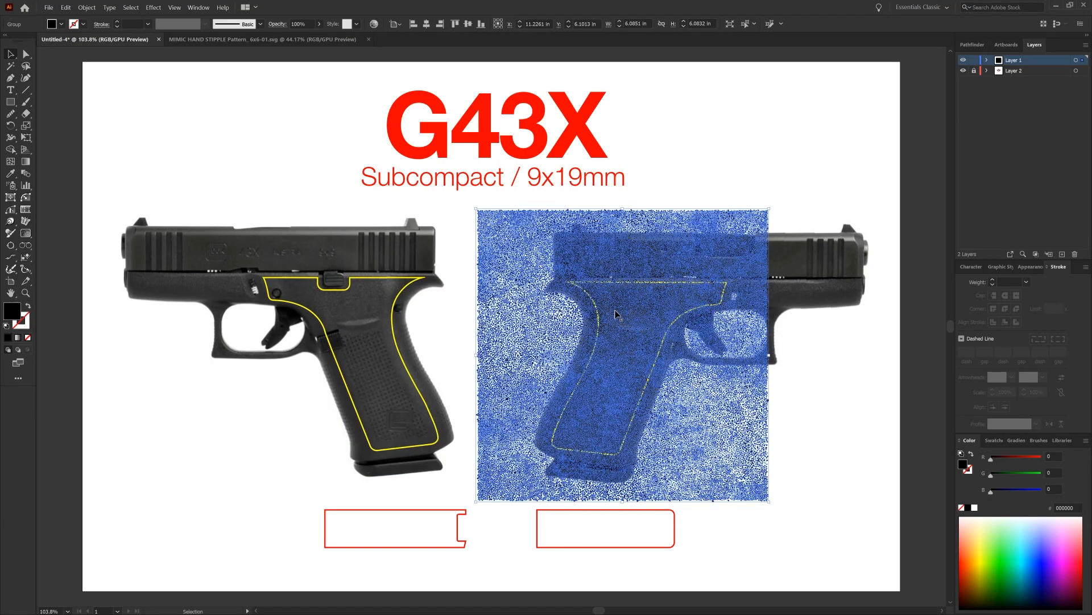
click(820, 444)
drag(713, 392, 742, 413)
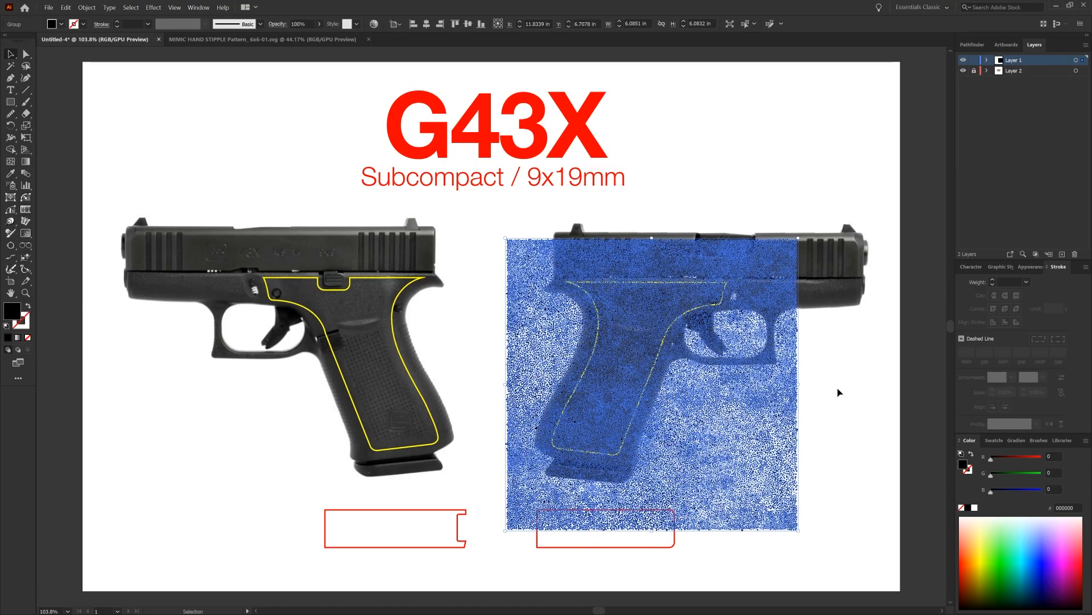
drag(991, 458, 1051, 463)
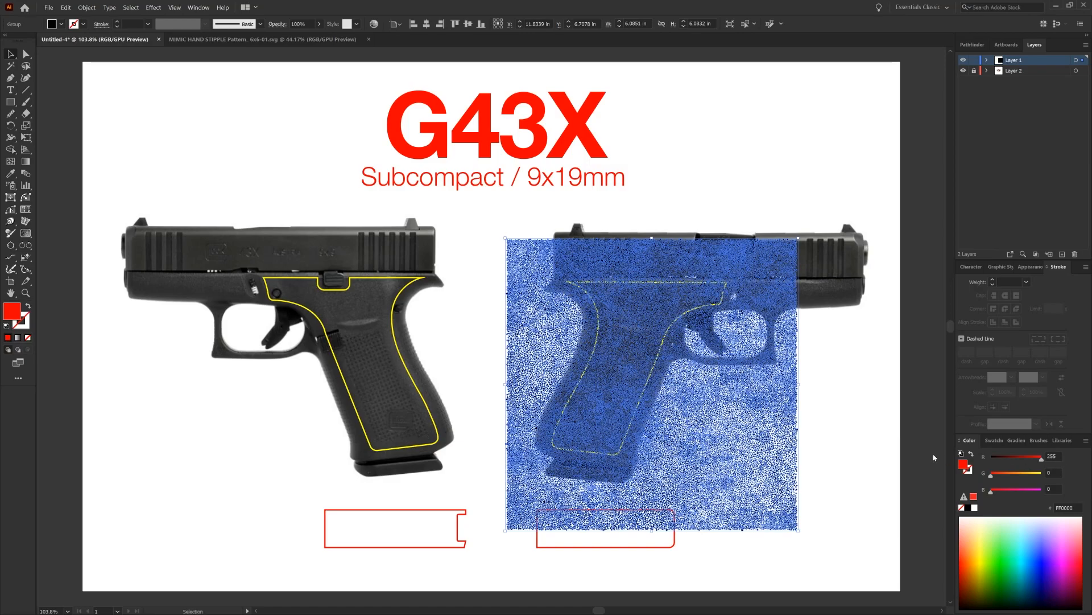
click(844, 425)
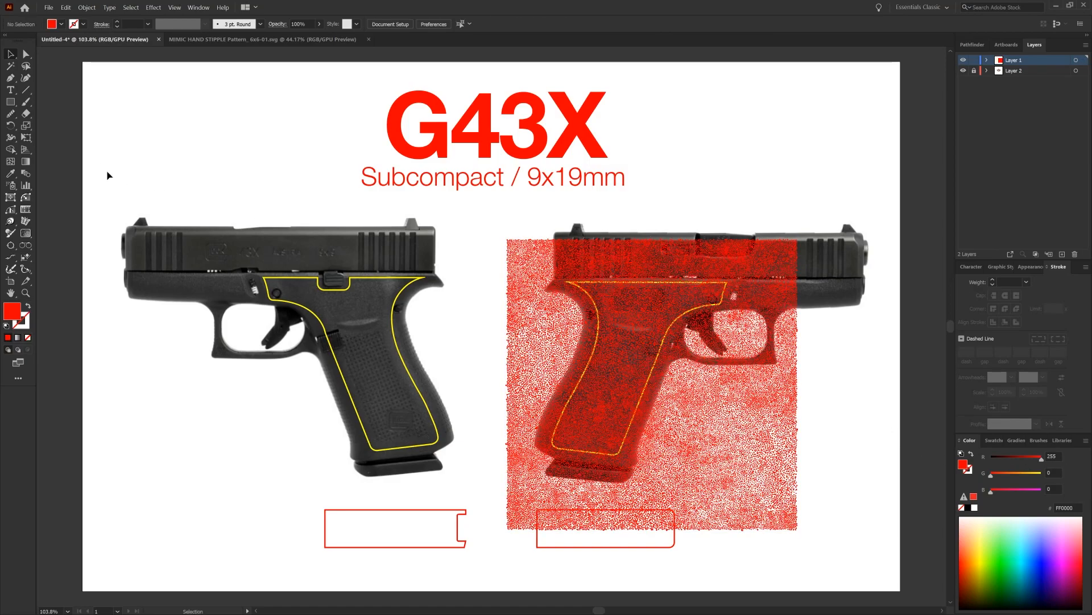
Step: Draw a rectangle about 4.92 by 4.66 in over the right pistol's grip and fill it black, 000000
click(10, 101)
drag(605, 330, 763, 302)
drag(759, 478, 760, 476)
click(968, 507)
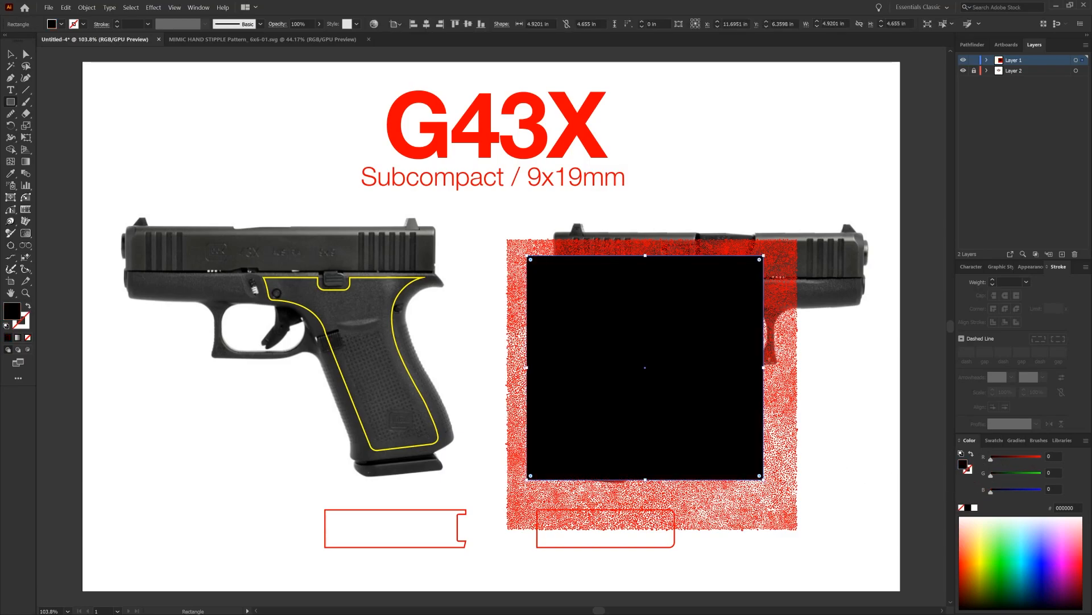
Step: Send the black rectangle to the back, behind the red stipple pattern and grip outline, and deselect it
right_click(795, 349)
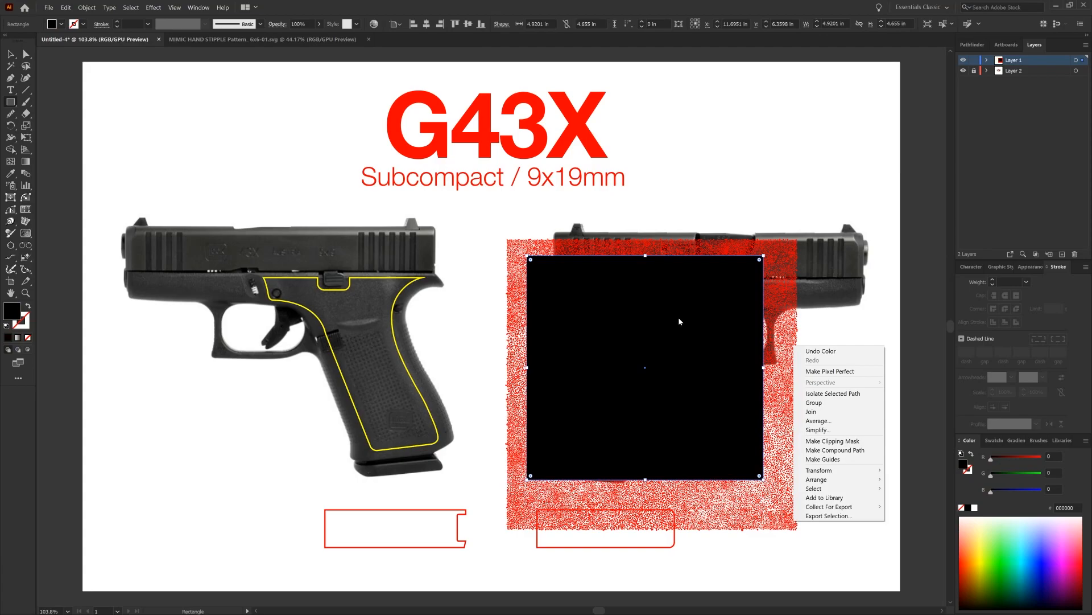
mouse_move(846, 482)
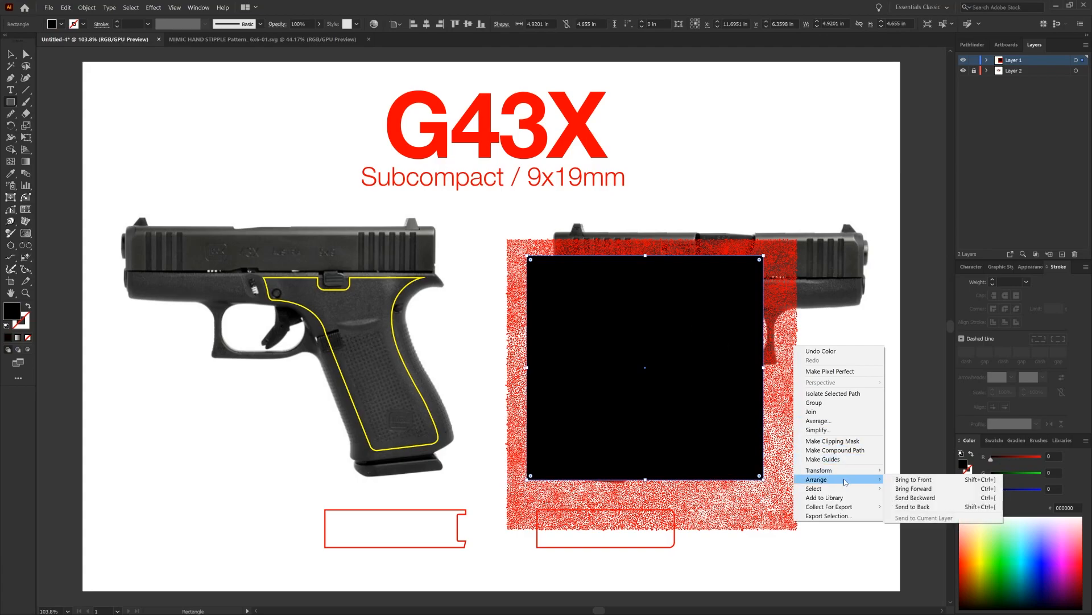
click(915, 506)
key(v)
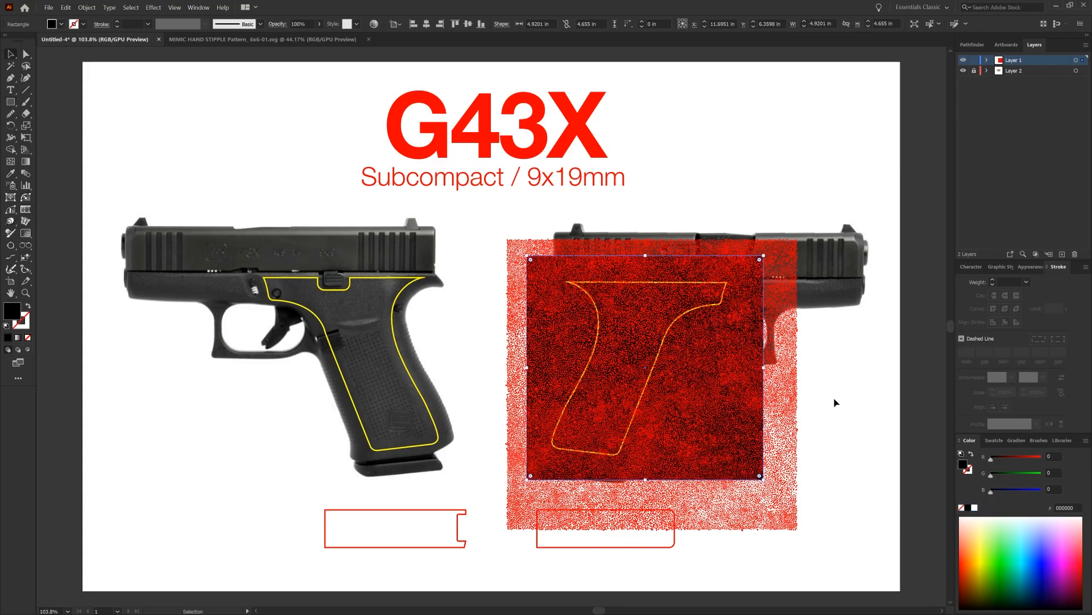
click(830, 398)
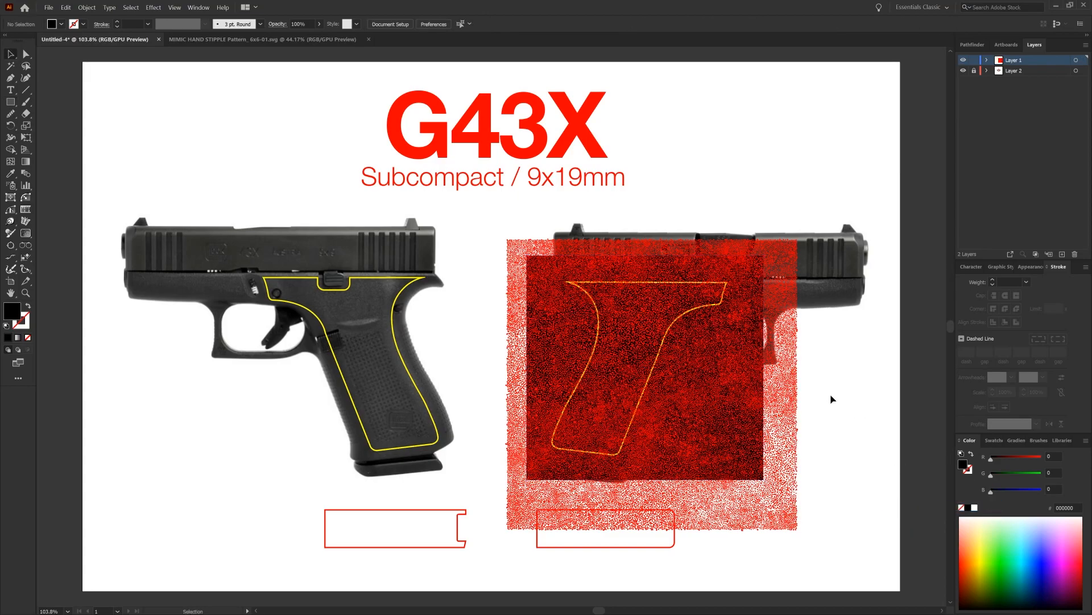
Step: Select the black rectangle together with the red stipple pattern and group them
drag(834, 394, 798, 336)
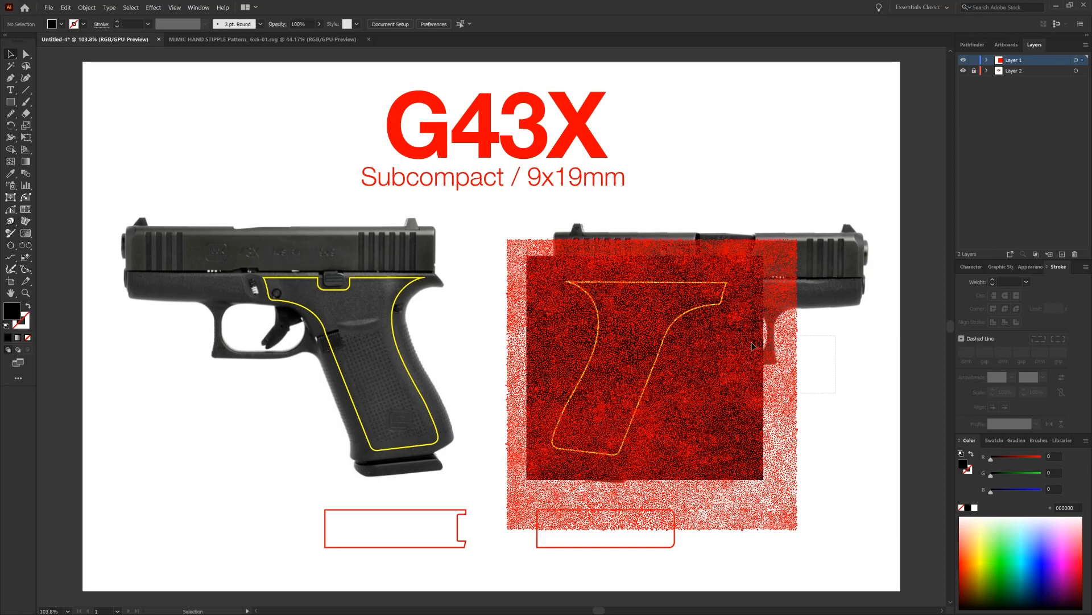
click(774, 357)
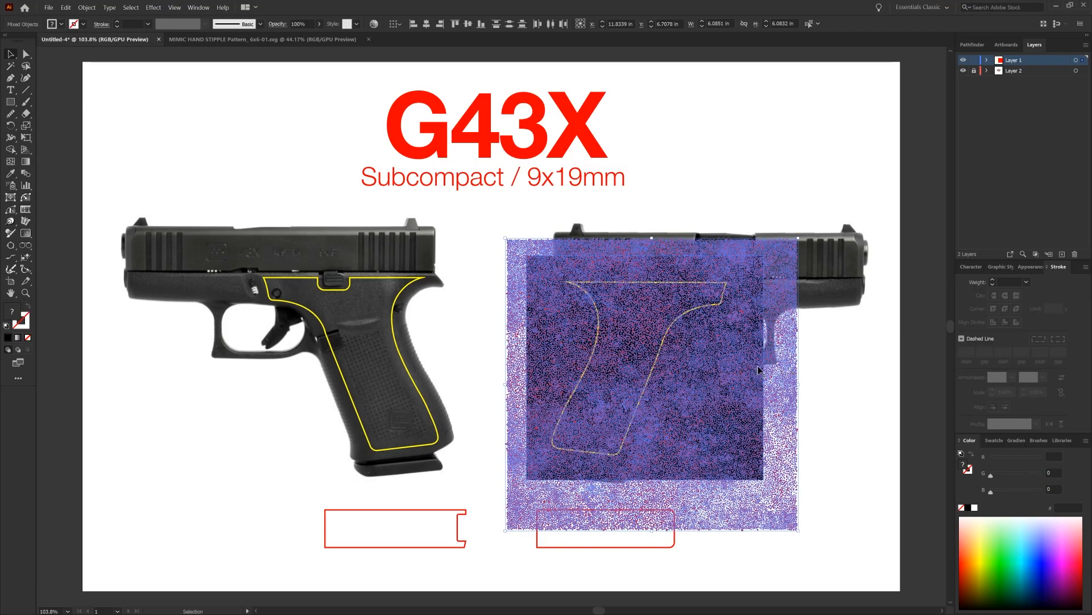
right_click(759, 375)
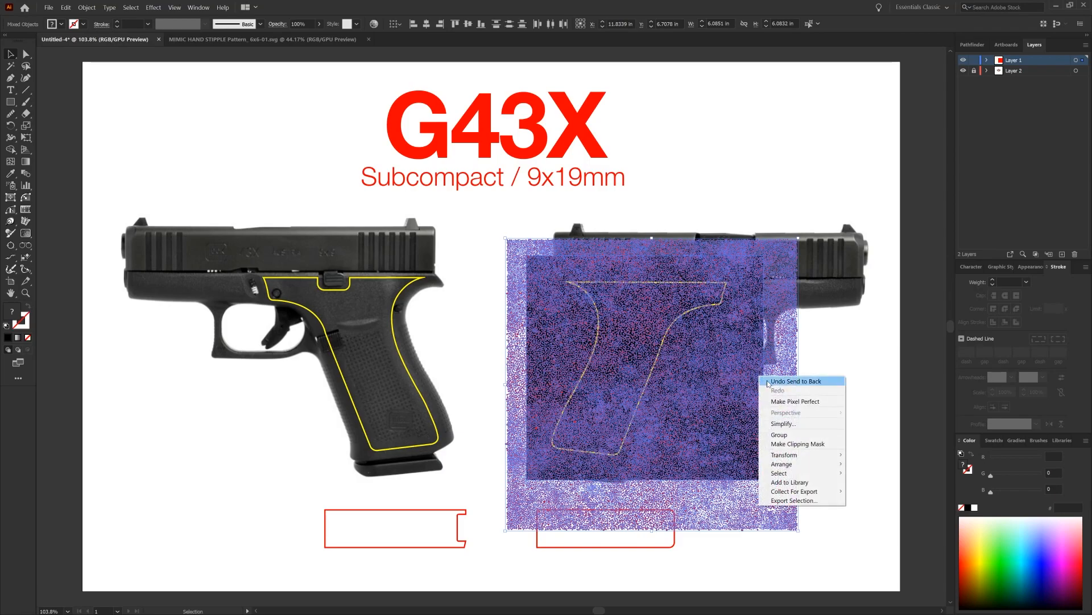
click(782, 434)
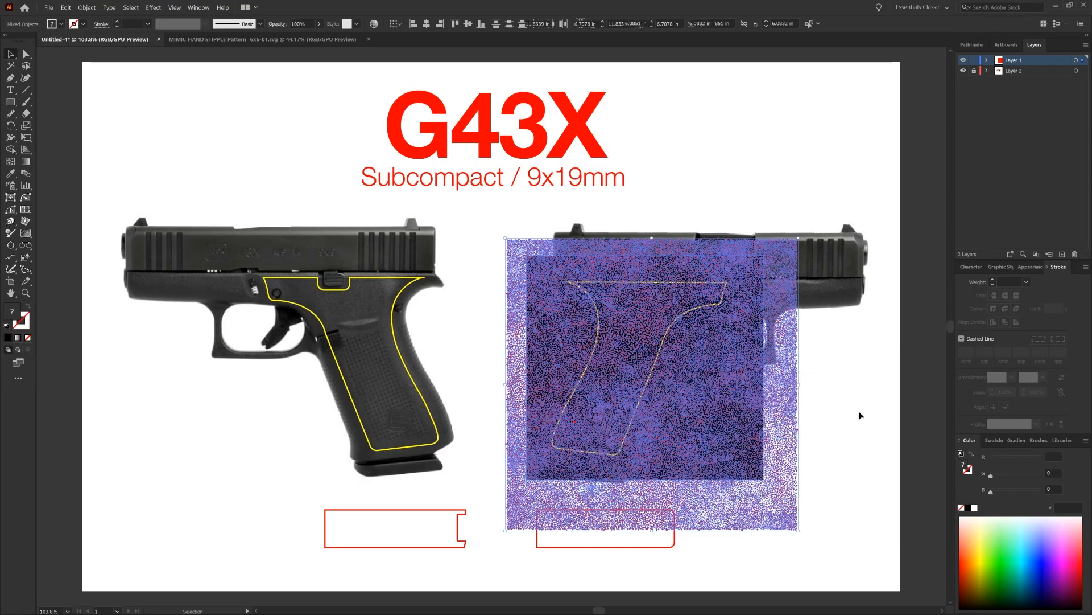
click(803, 380)
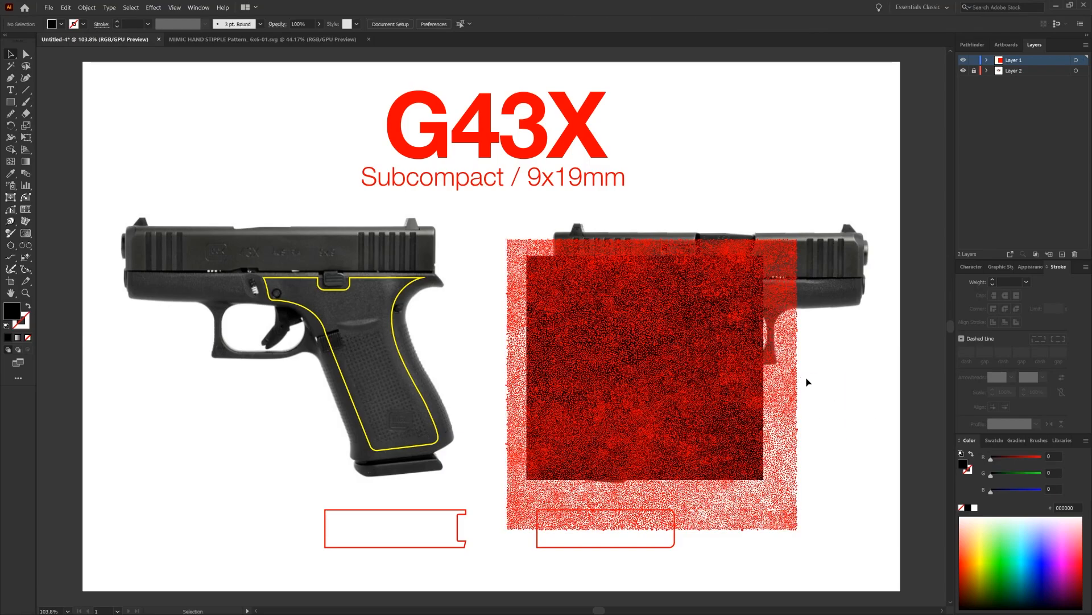
Step: Send the grouped rectangle and stipple pattern to the back, behind the yellow grip outline
click(752, 398)
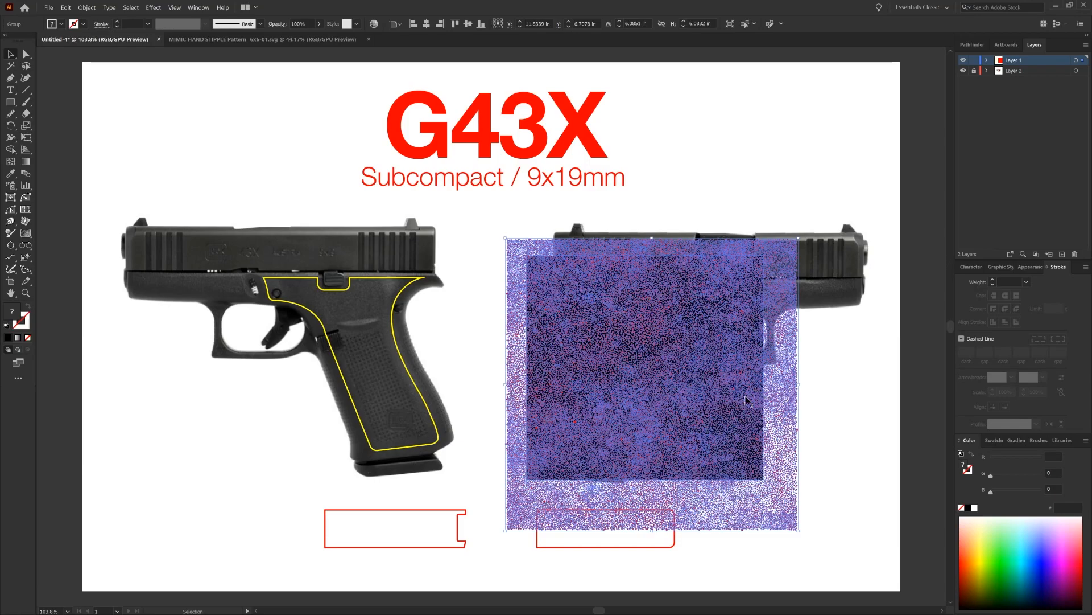
right_click(751, 363)
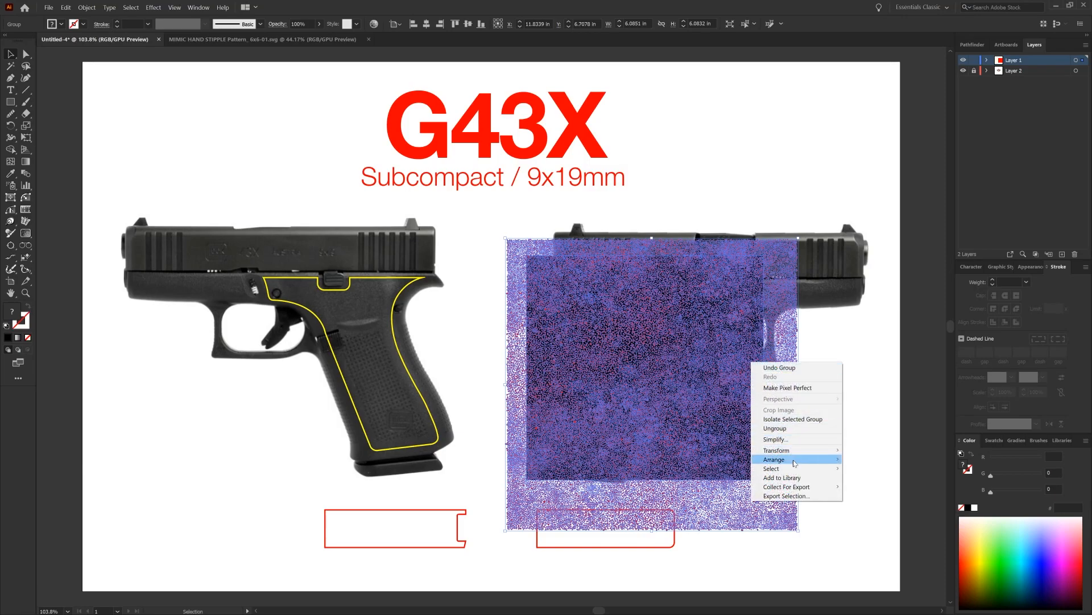
mouse_move(796, 463)
click(874, 487)
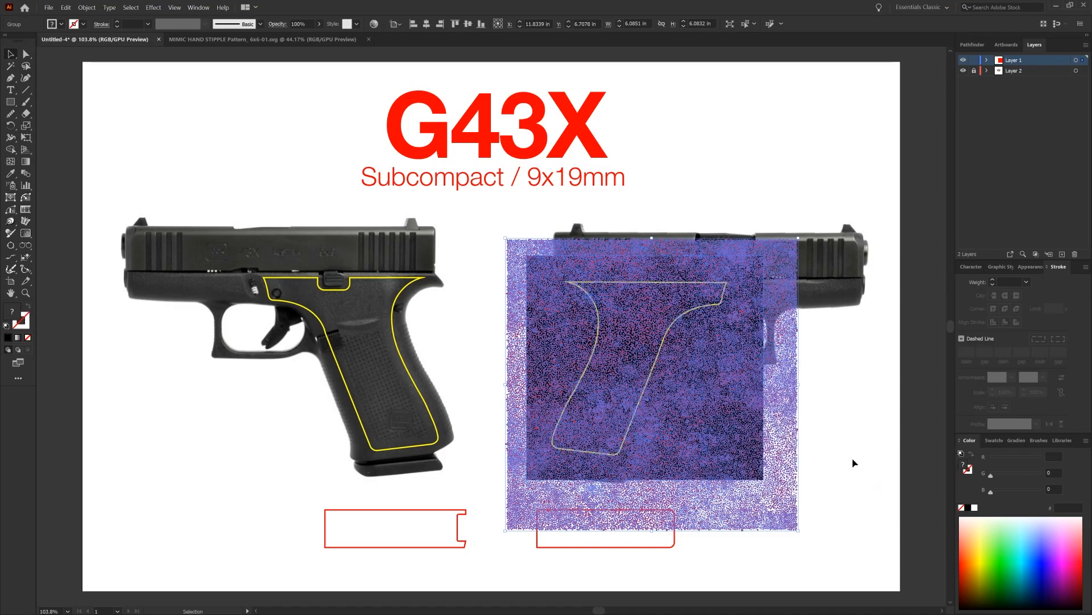
click(707, 314)
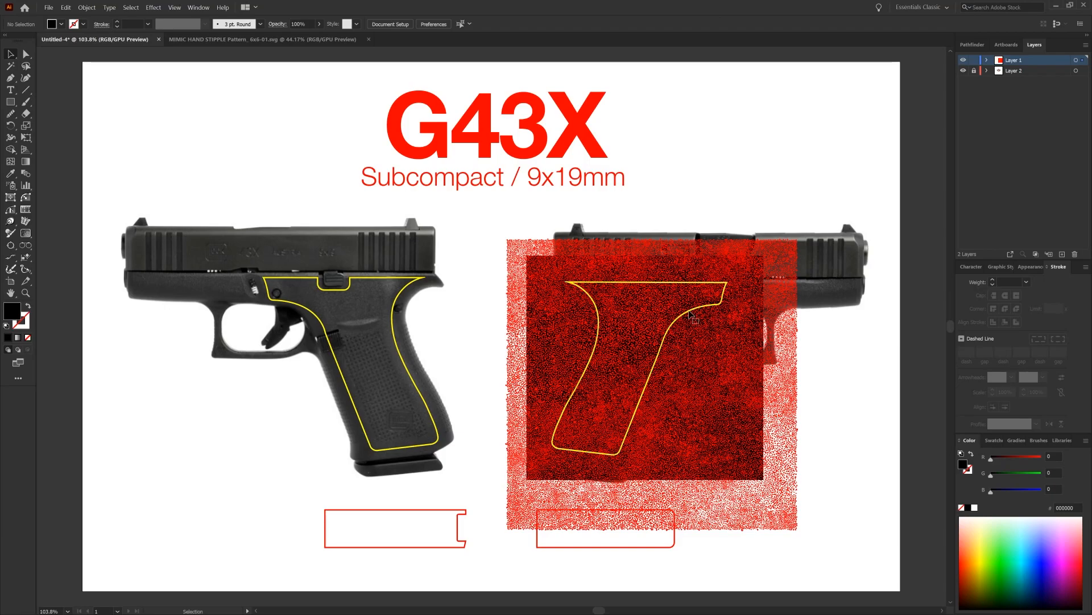
Step: Copy the right pistol's yellow grip outline and paste the duplicate in front of the original
click(695, 319)
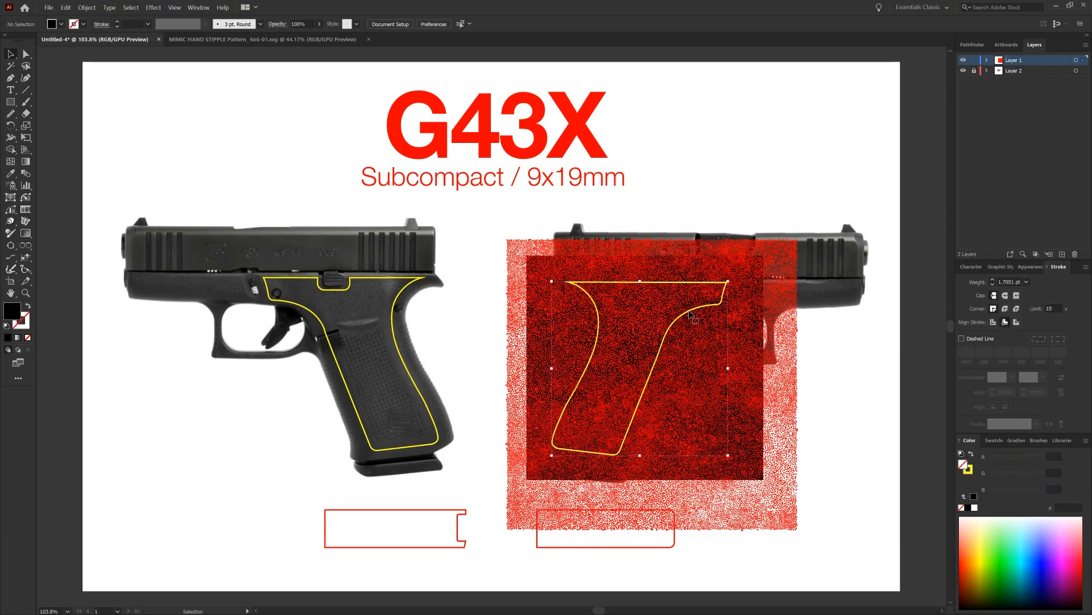
click(67, 8)
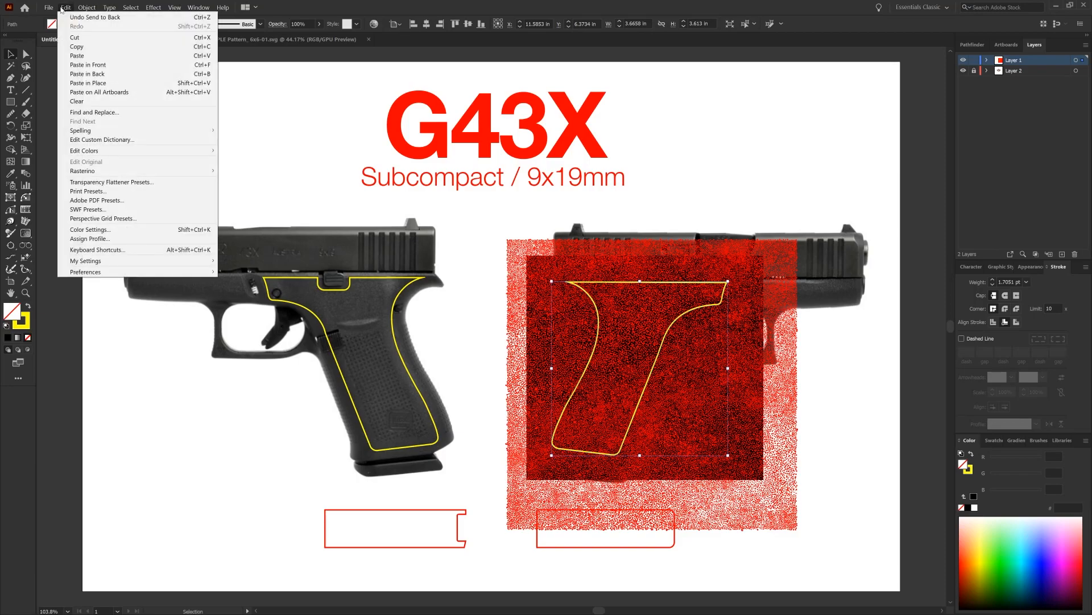
click(78, 48)
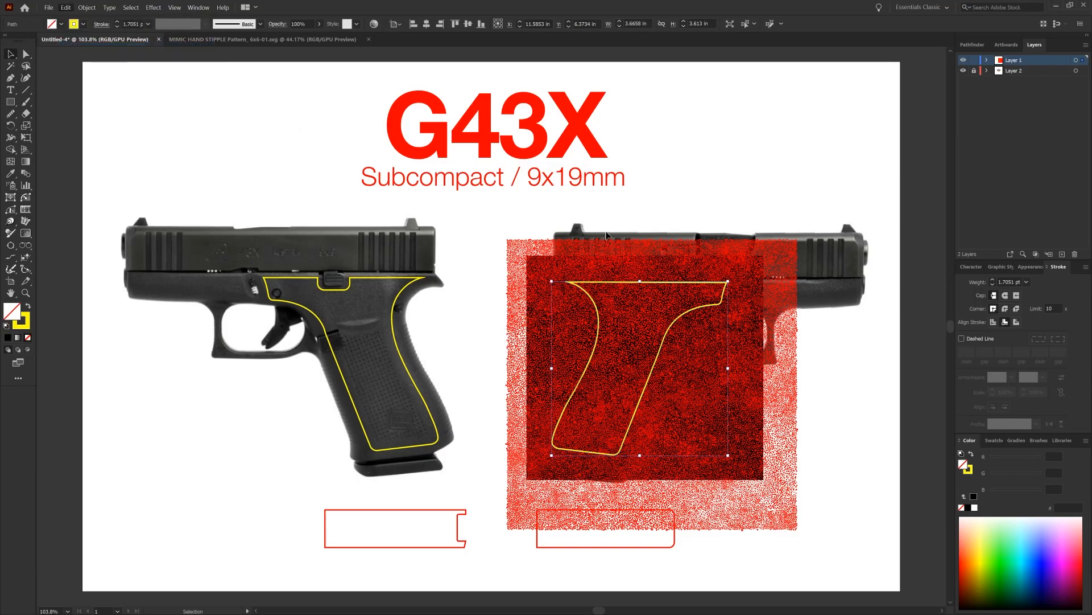
click(68, 8)
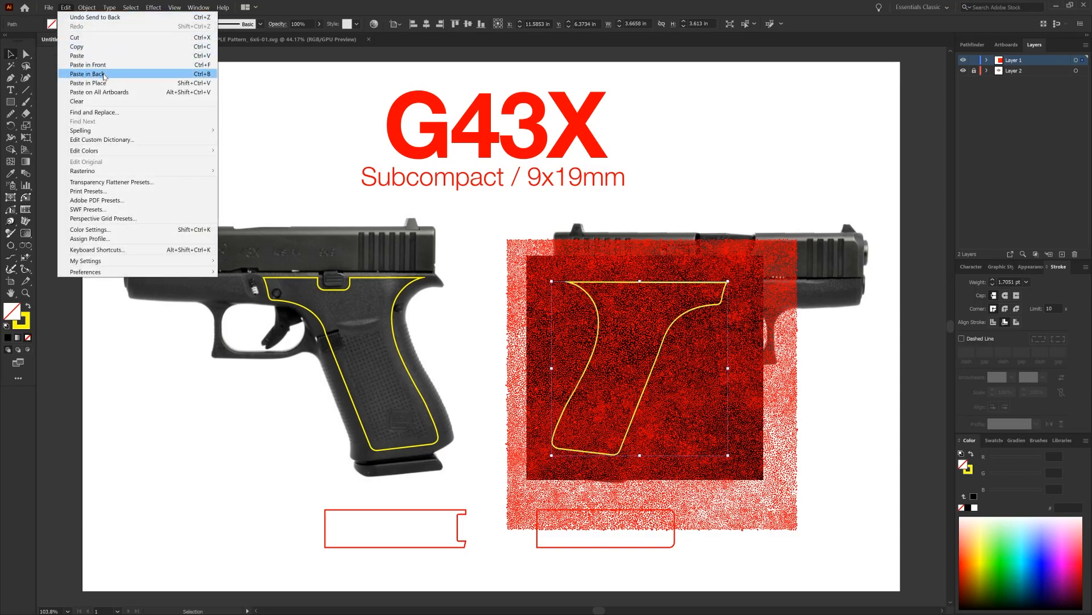
click(103, 66)
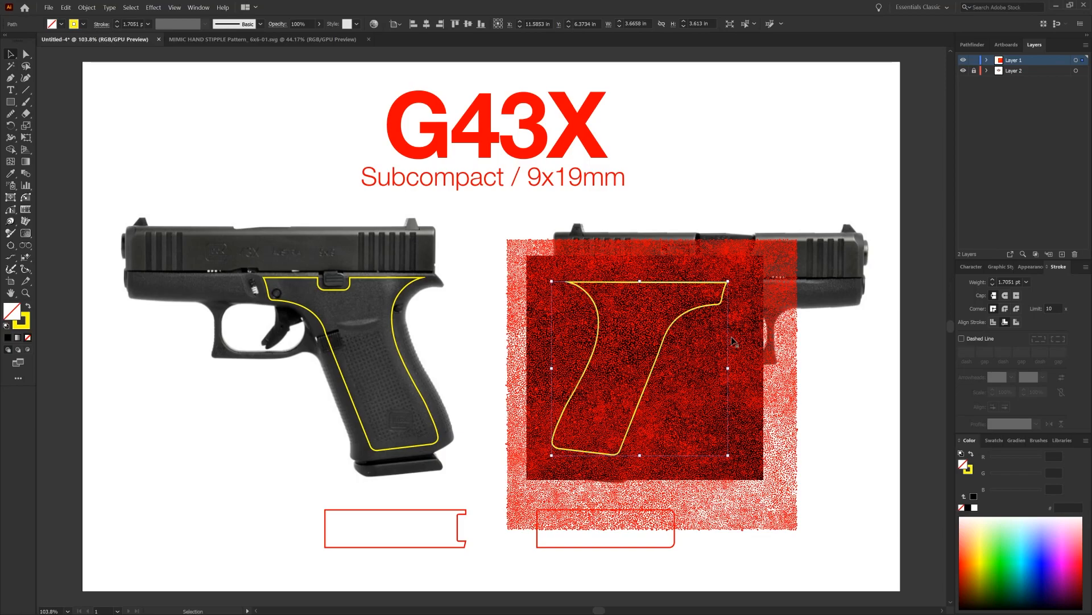
Step: Swap the fill and stroke of the duplicated grip outline to make it a solid yellow shape without a stroke
click(973, 454)
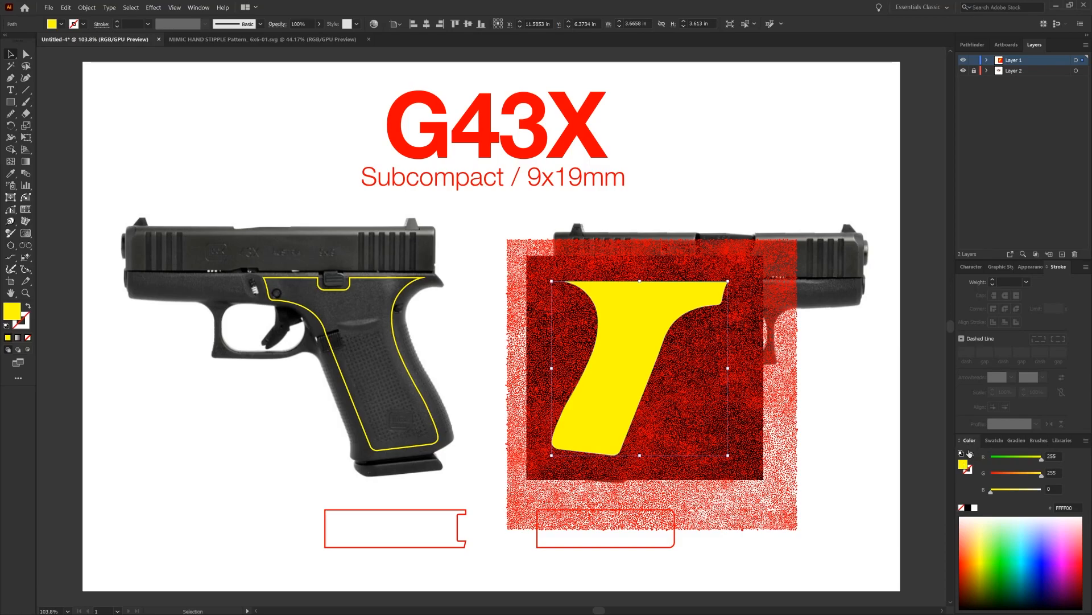
click(971, 454)
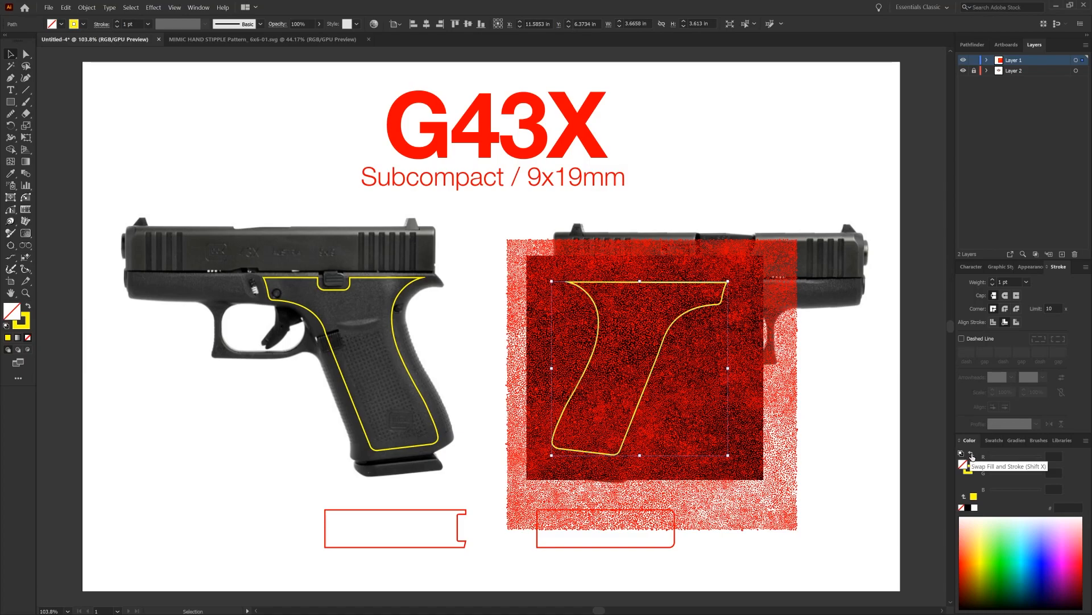
click(972, 455)
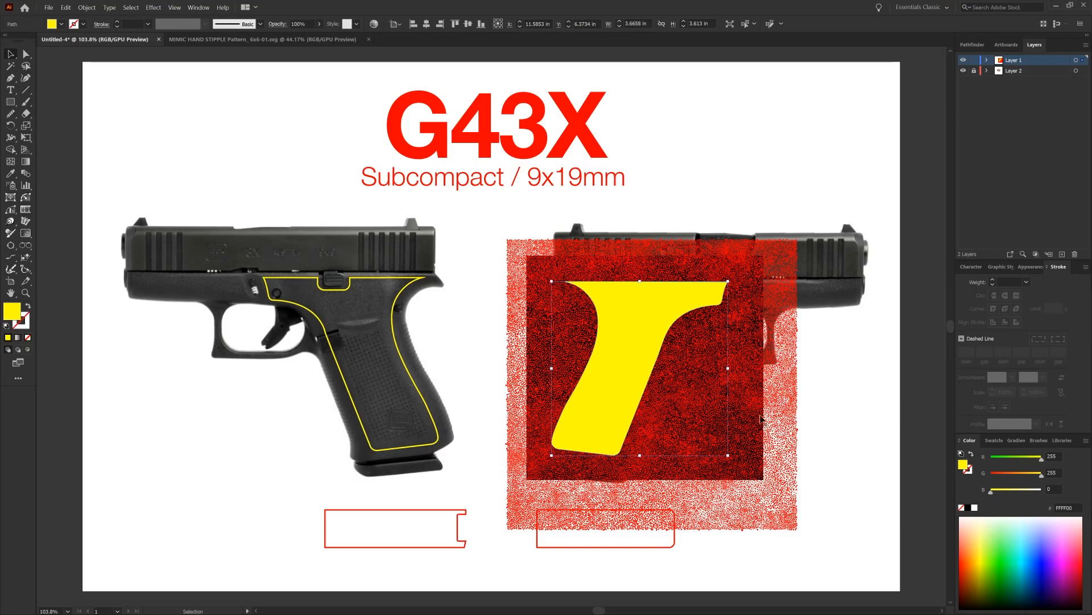
Step: Add the grouped stipple pattern to the selection and make a clipping mask with the yellow grip shape
shift+click(752, 348)
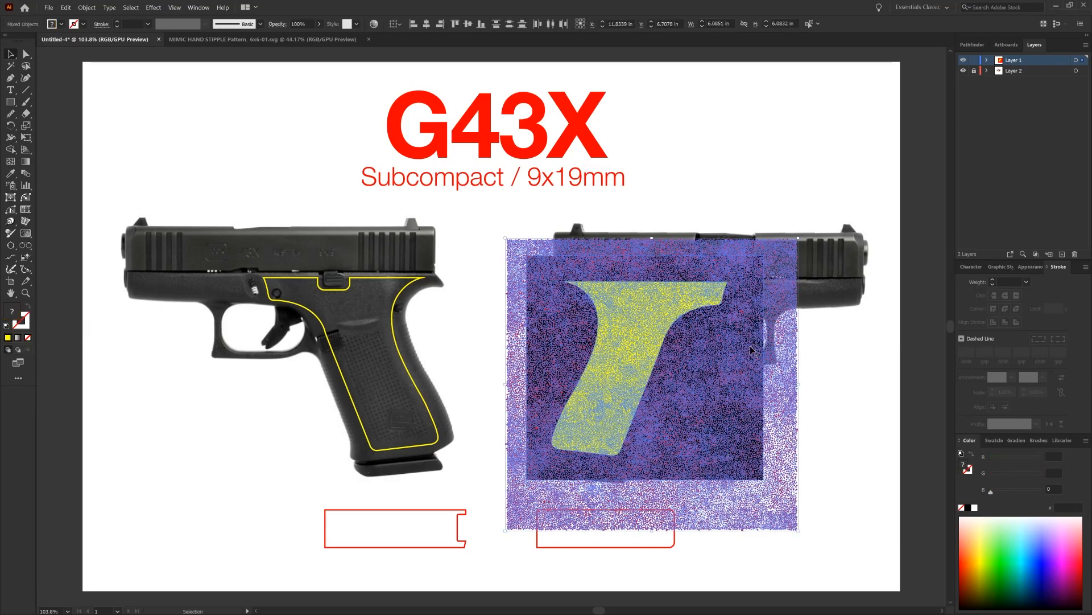
right_click(751, 350)
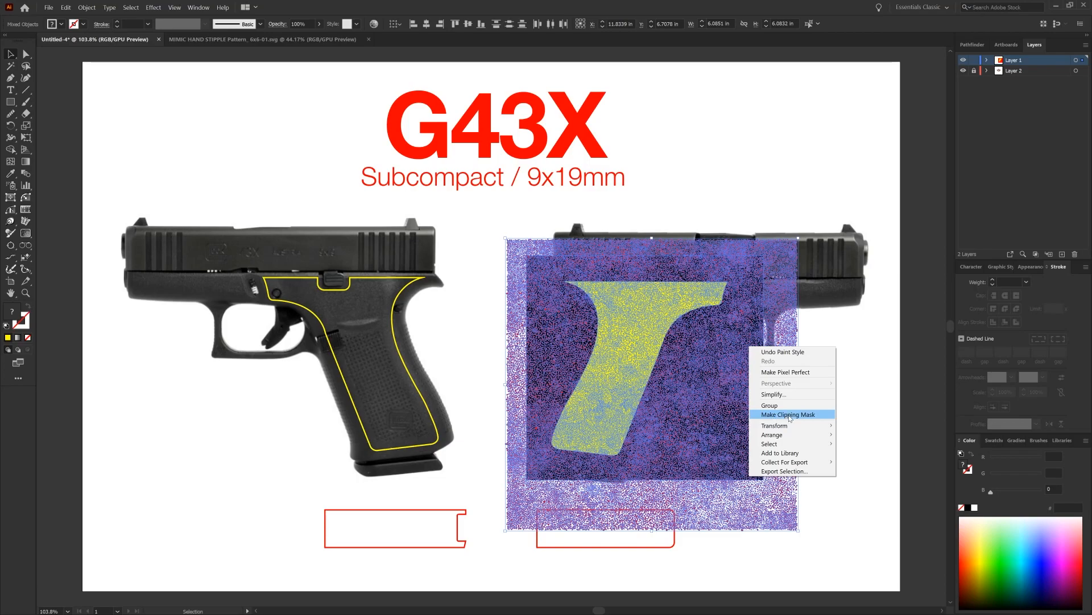
click(789, 417)
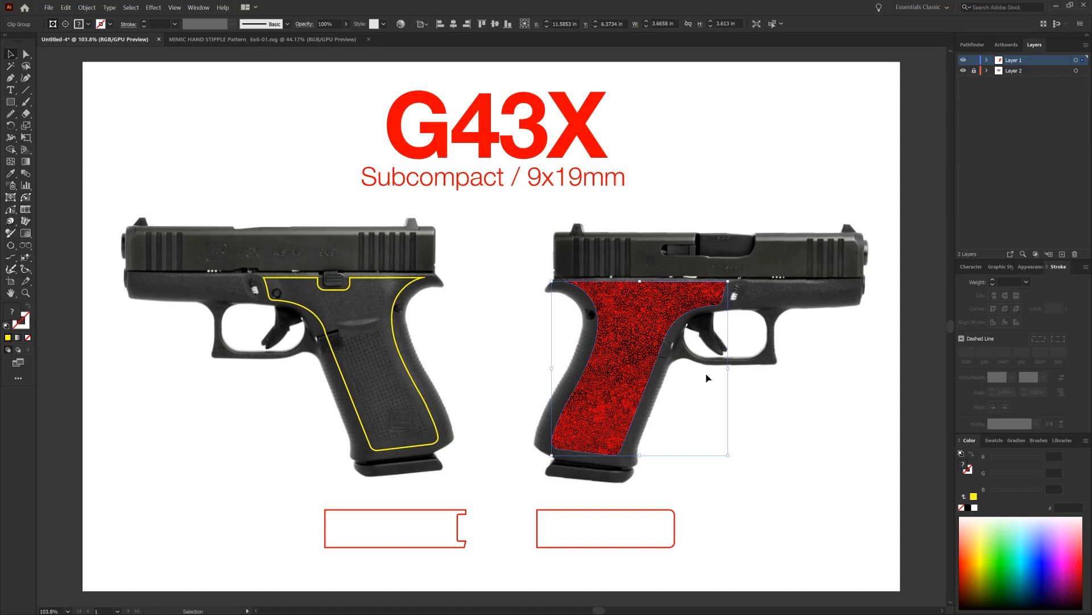
Step: Send the clipped stipple pattern to the back, behind the right pistol's yellow grip outline
right_click(682, 340)
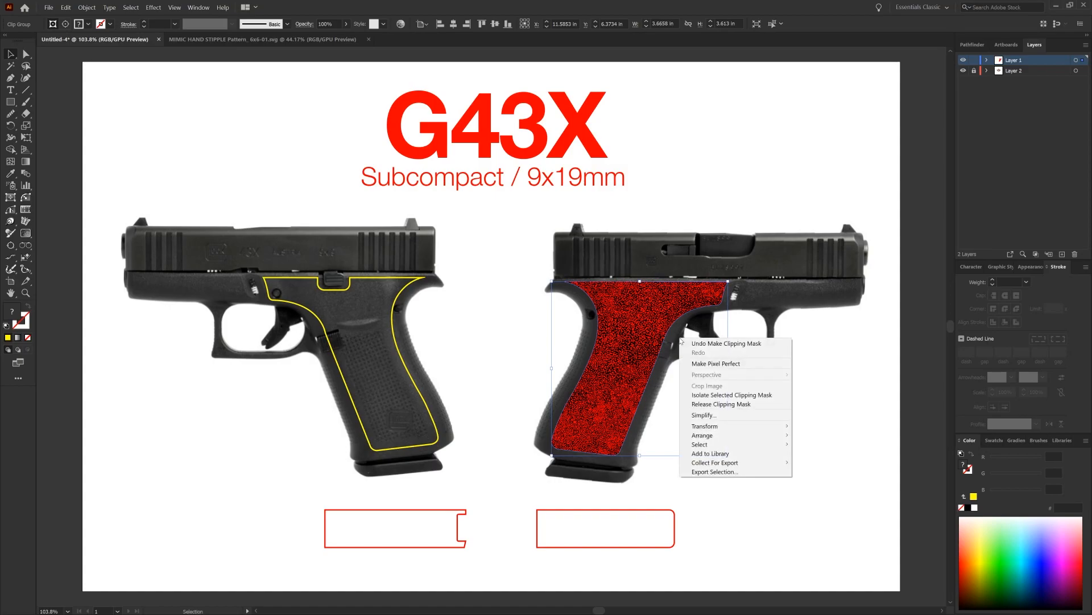
mouse_move(729, 437)
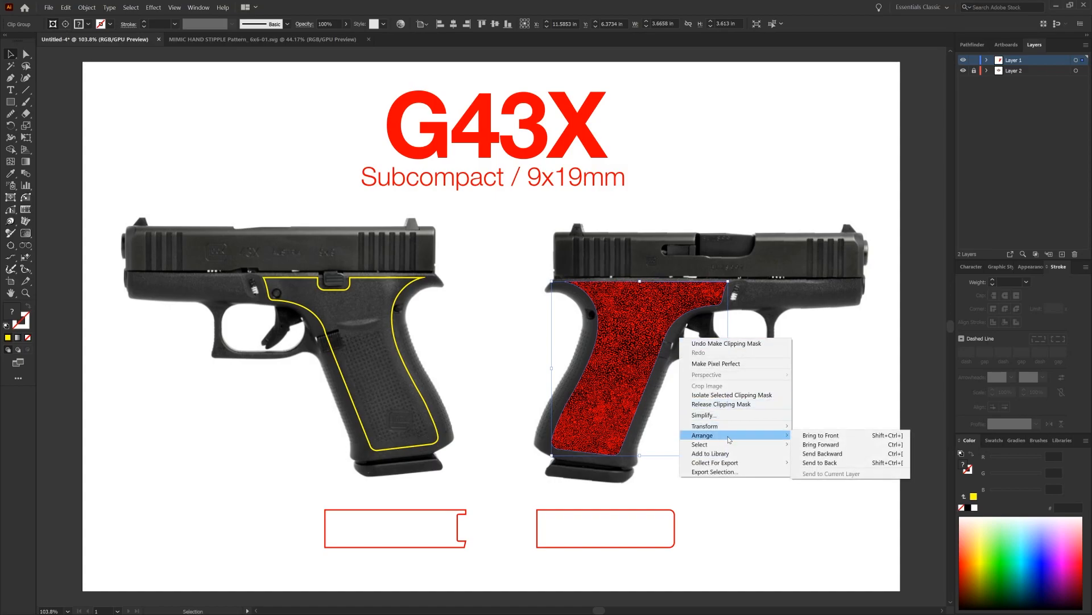
click(824, 462)
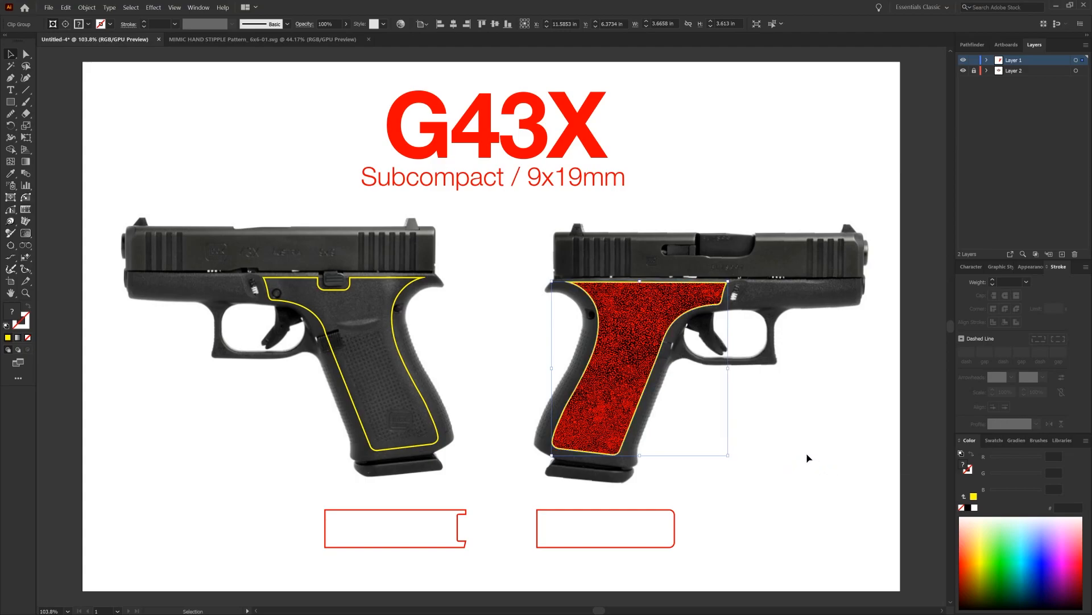
click(740, 370)
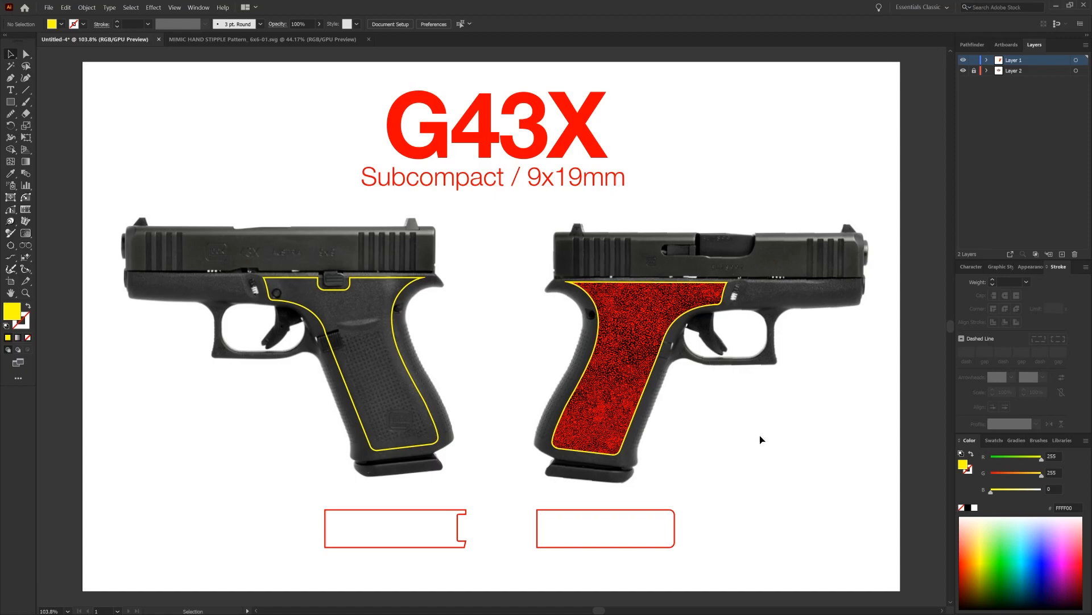
Step: Expand the appearance of the right pistol's clipped stipple pattern and yellow grip outline
drag(774, 449, 528, 276)
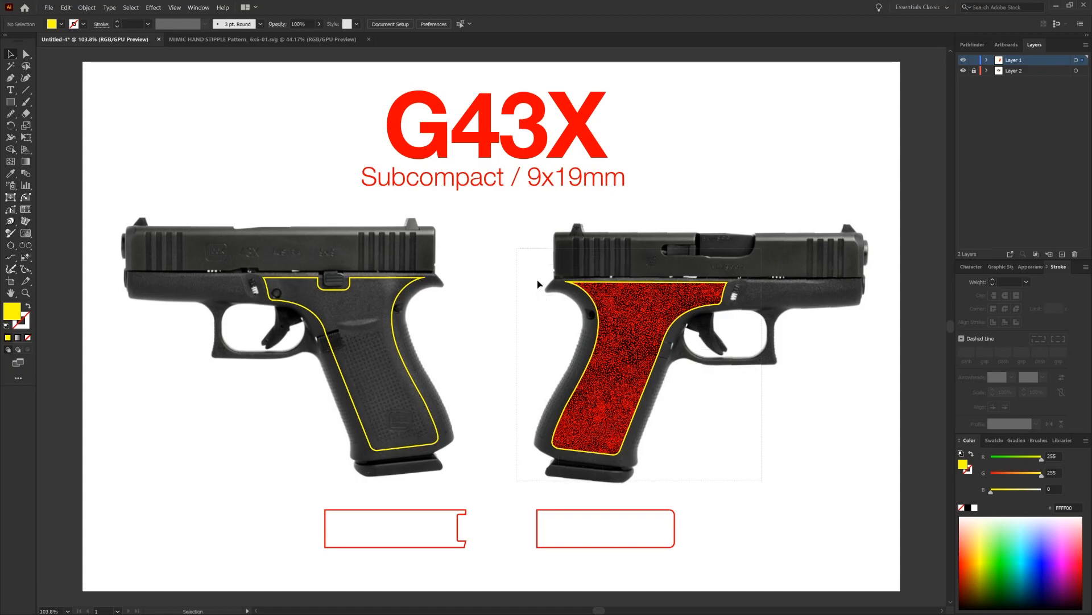
drag(537, 284, 539, 284)
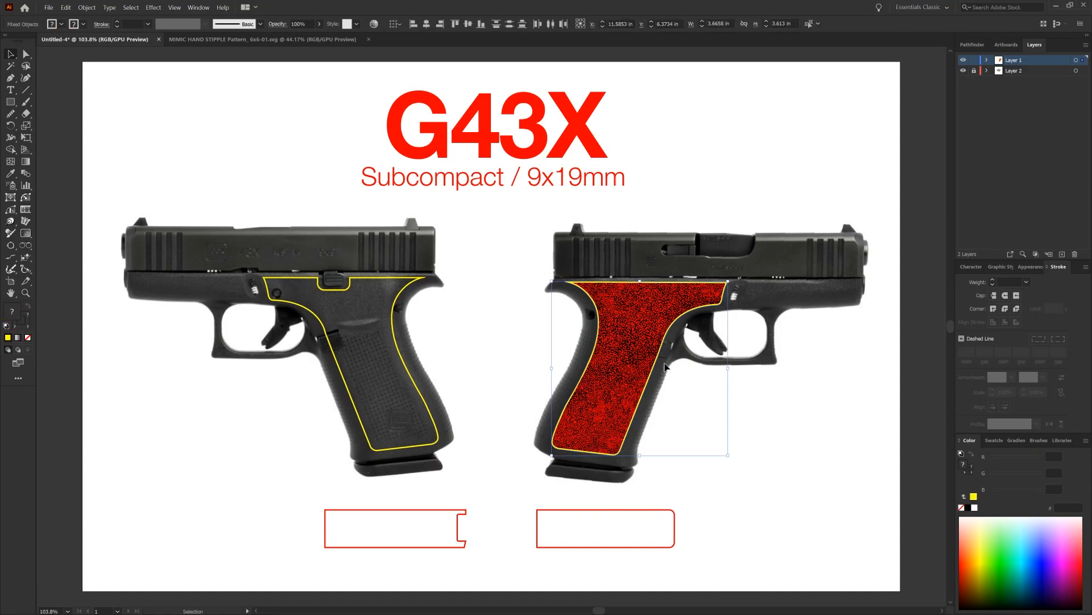
click(84, 8)
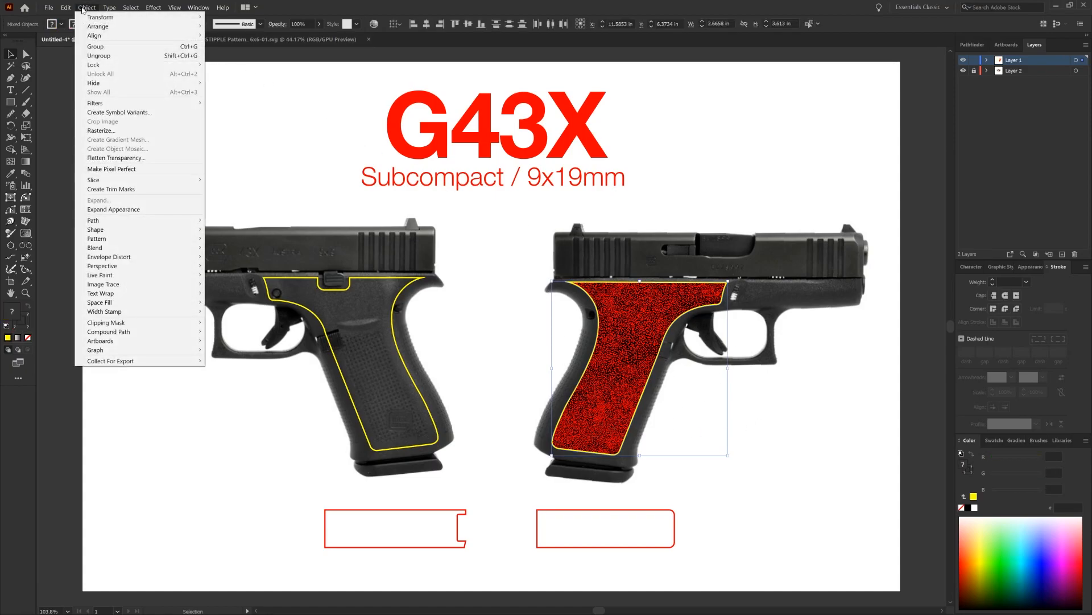
click(130, 210)
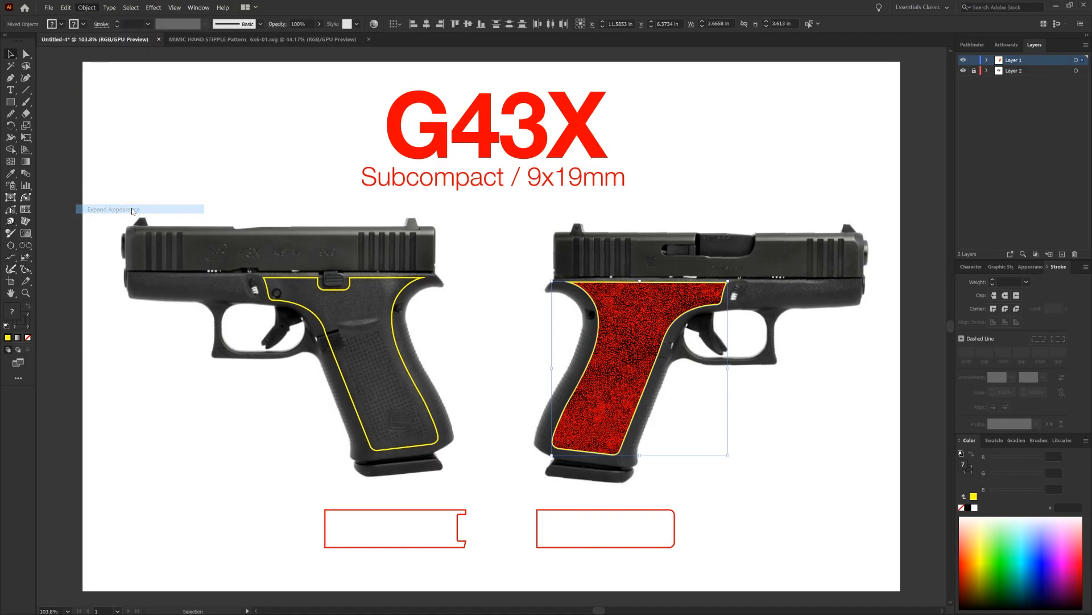
Step: Merge the expanded stipple pattern with the yellow outline using the Pathfinder Merge operation
drag(510, 241, 842, 464)
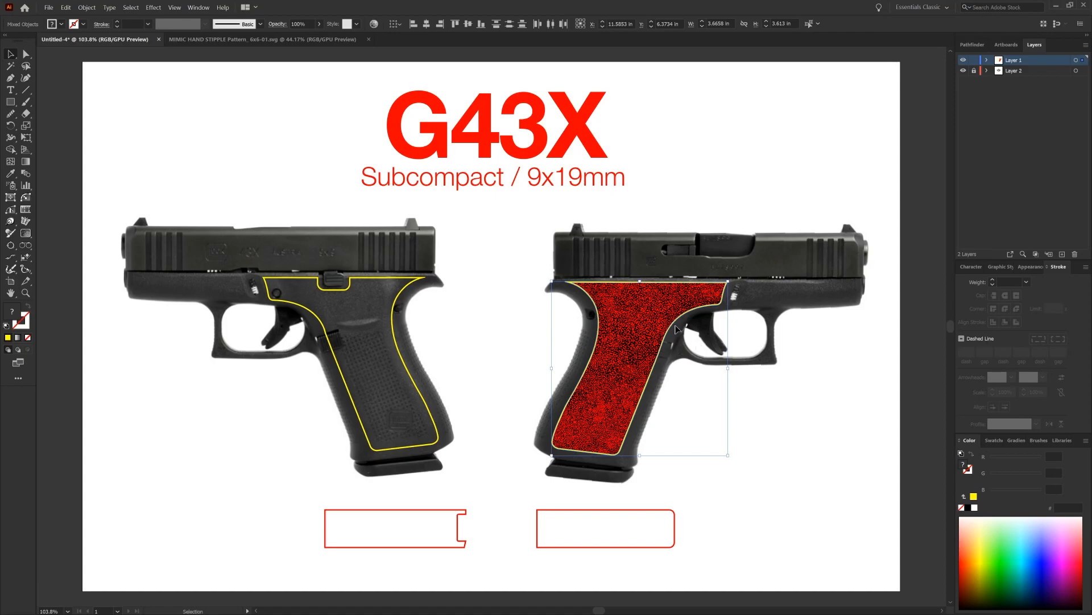
click(971, 45)
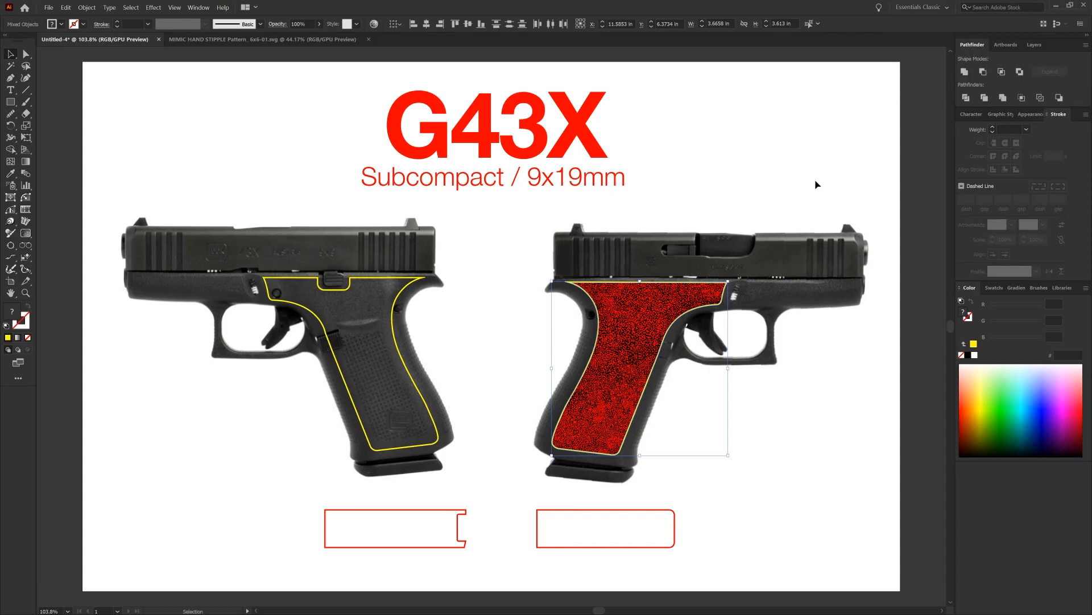
click(774, 479)
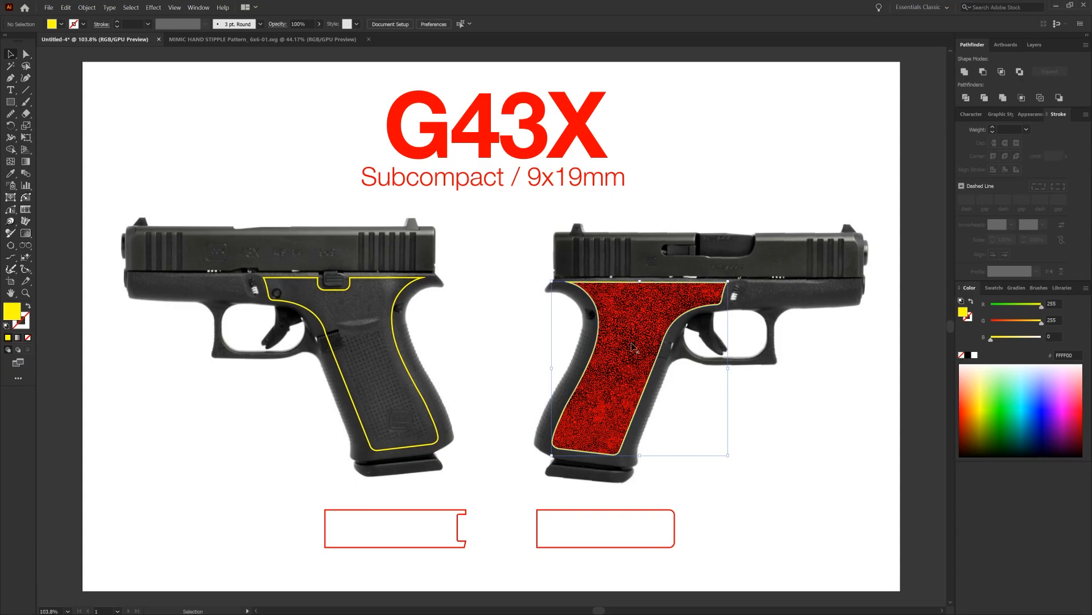
click(589, 337)
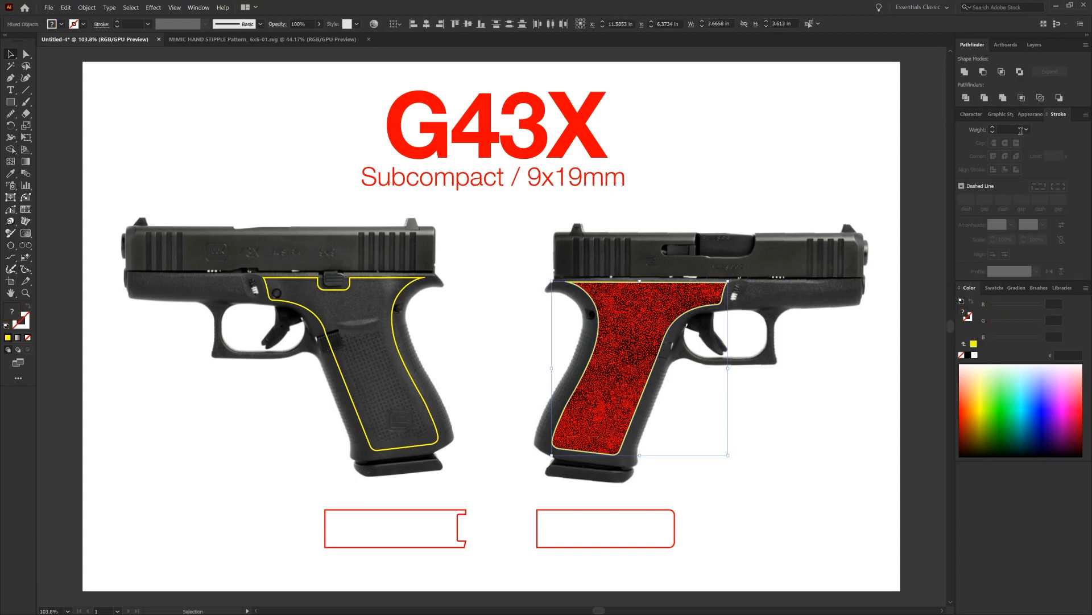
click(1004, 98)
click(696, 364)
Step: Isolate the merged grip group and delete all its red shapes, selecting them by colour with the Magic Wand
key(z)
click(633, 323)
drag(682, 328, 574, 264)
key(v)
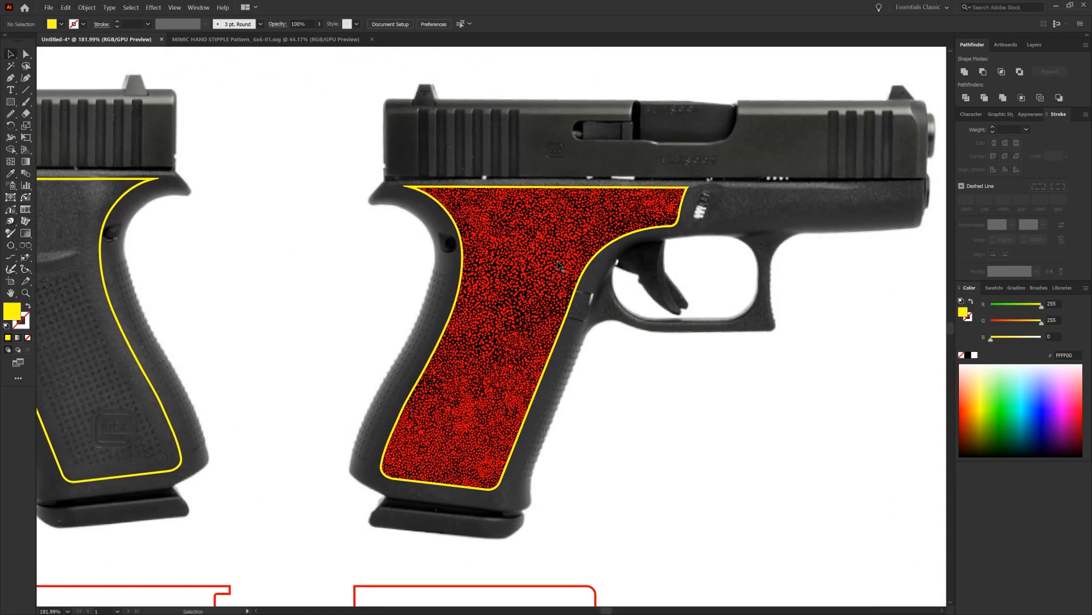
click(555, 265)
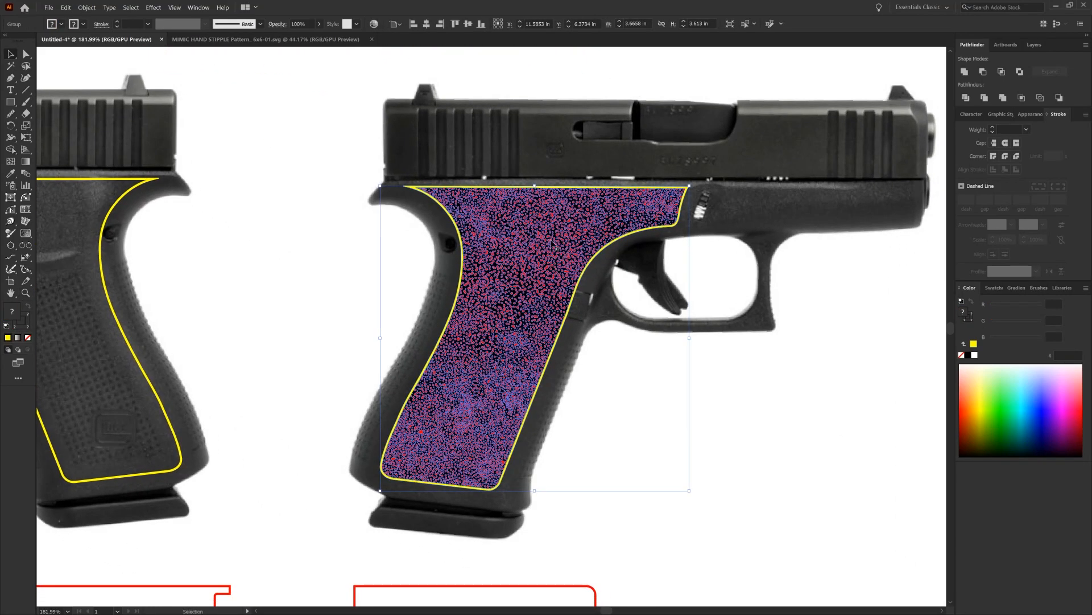
double_click(550, 243)
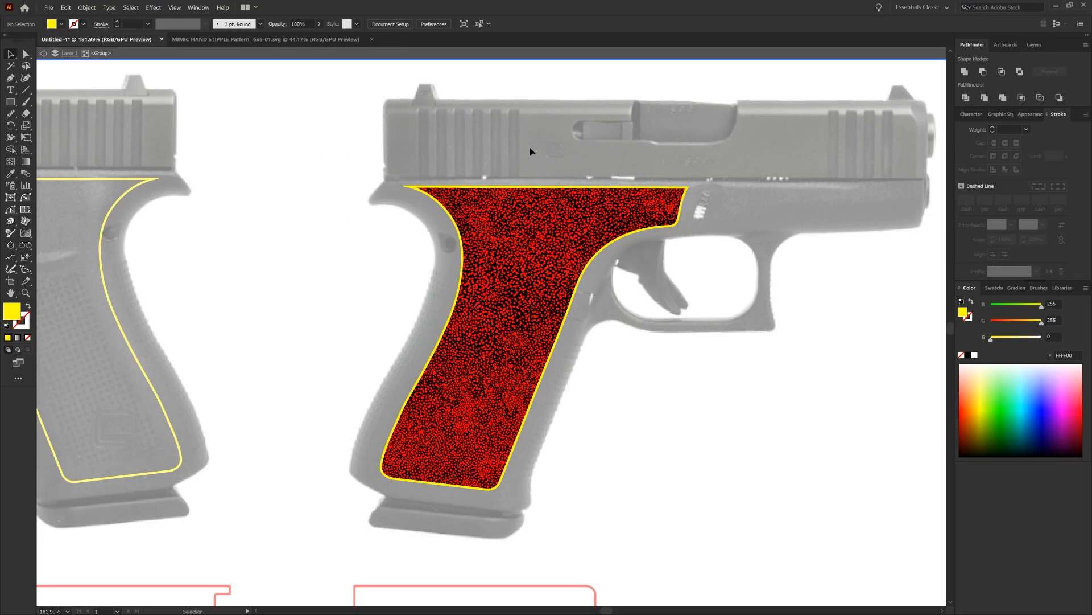
click(11, 68)
click(564, 227)
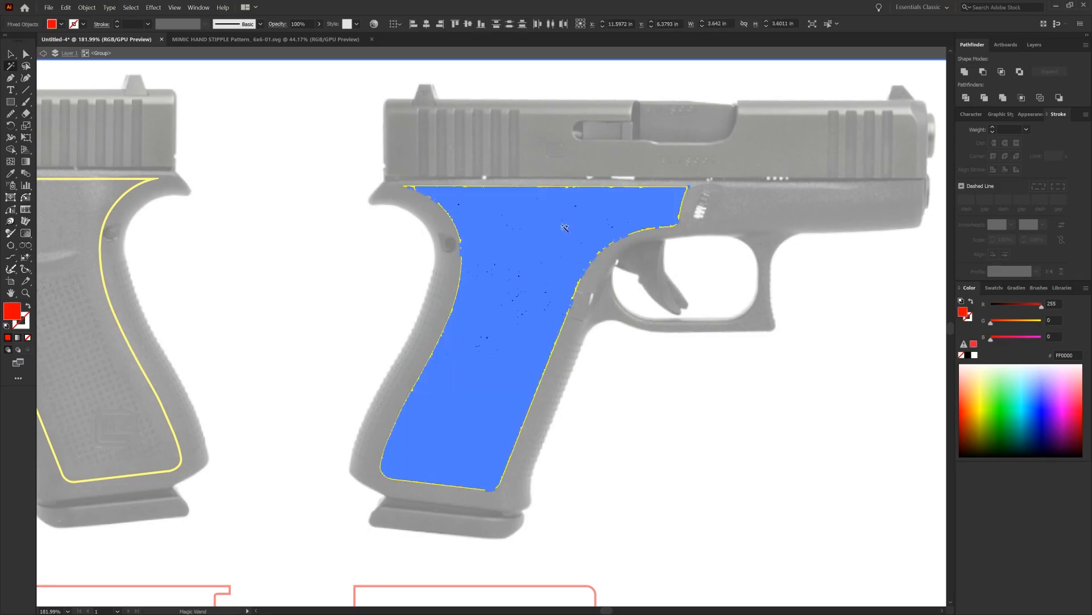
key(Delete)
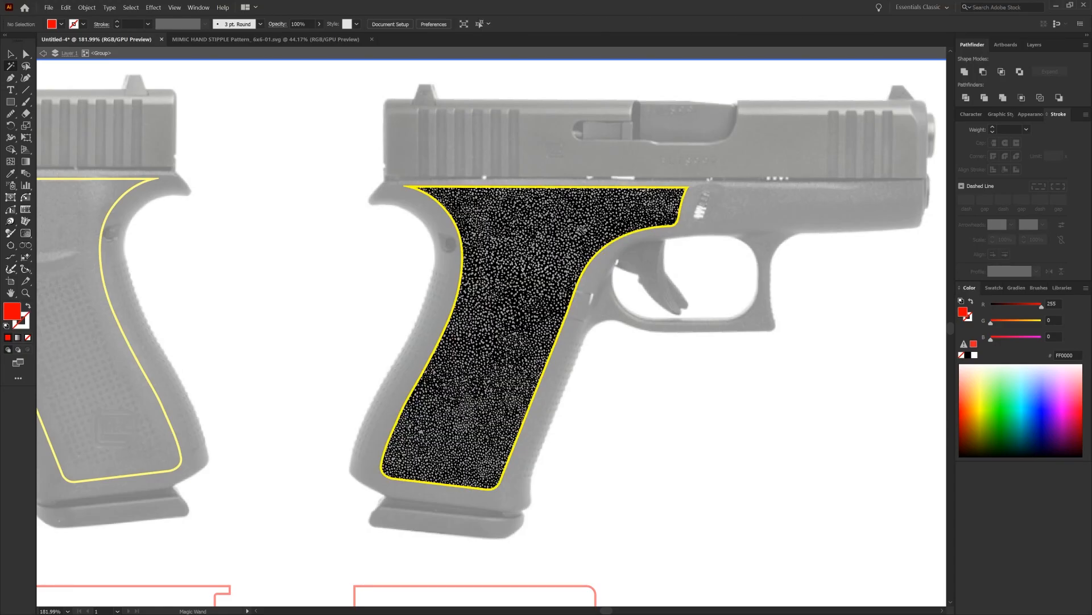
Step: Change the fill of the yellow grip border inside the group to black (000000)
click(632, 235)
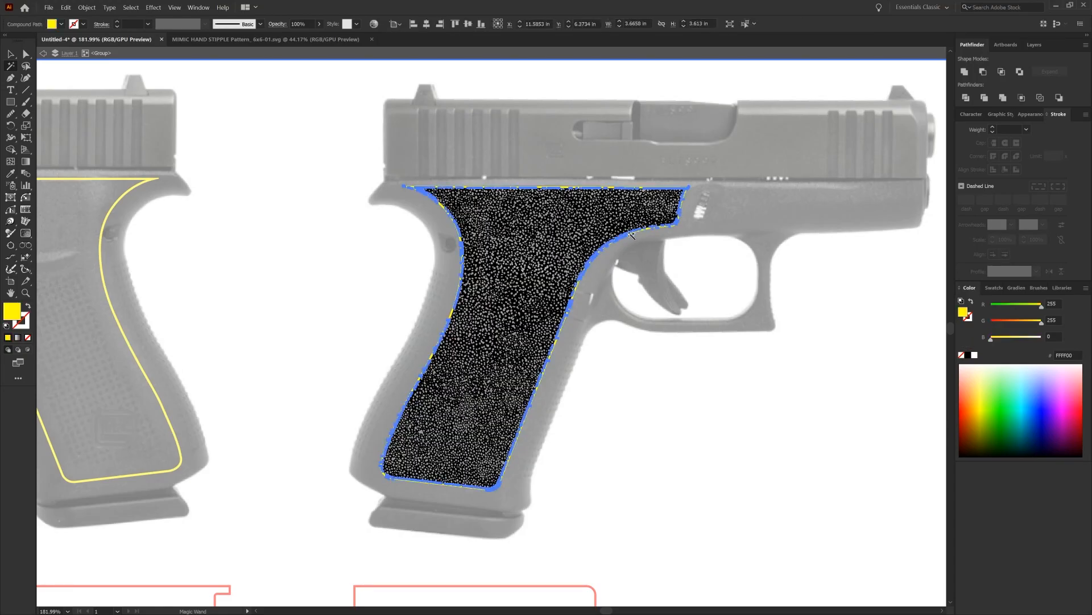
click(969, 356)
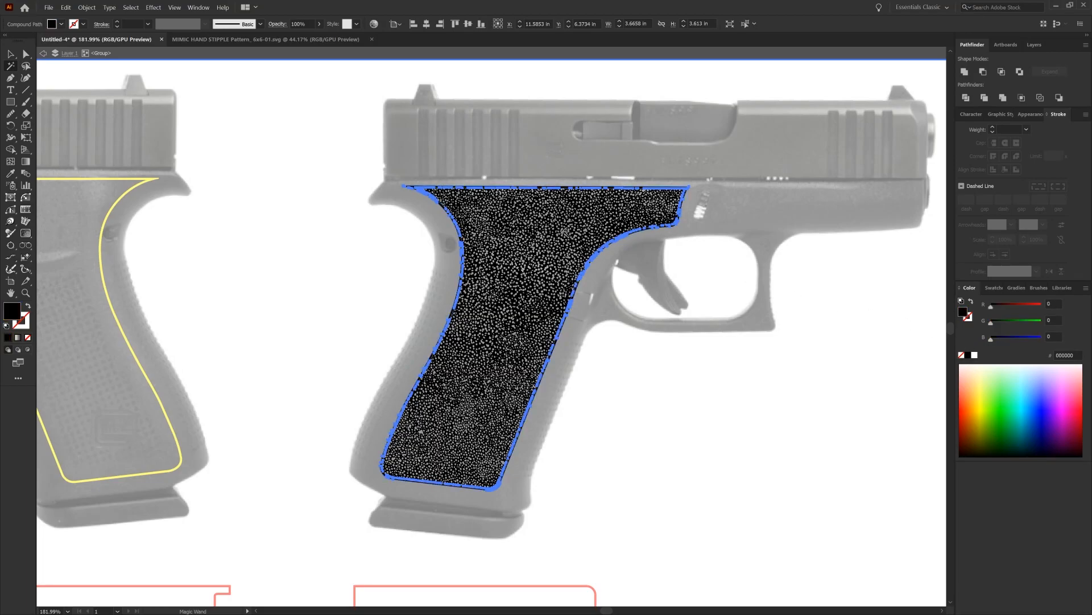
click(613, 282)
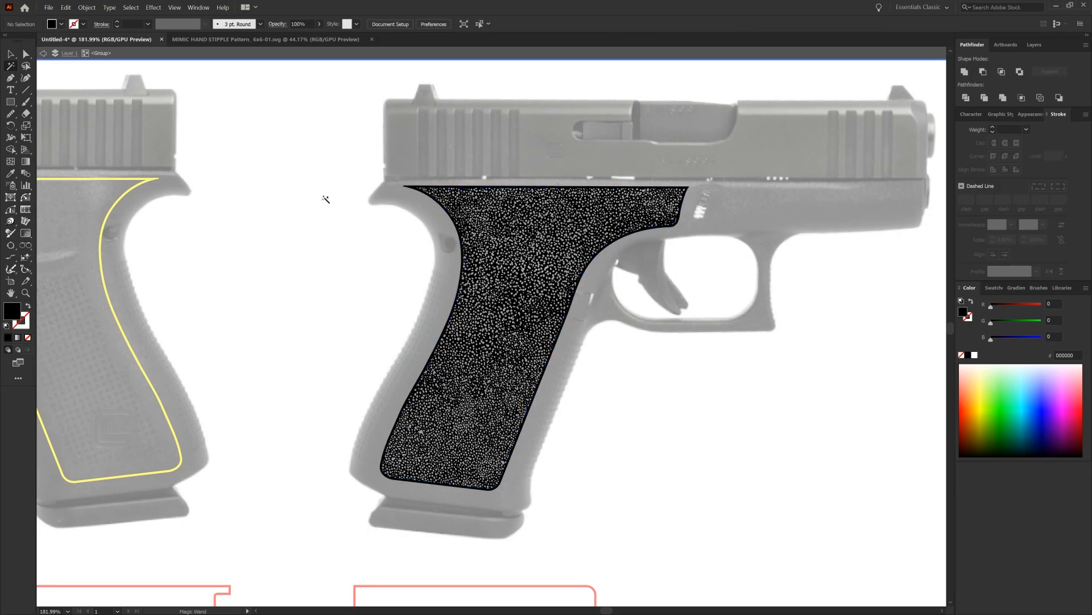
Step: Select the group's black shapes with the Magic Wand, invert the selection and delete the leftover non-black paths
click(578, 239)
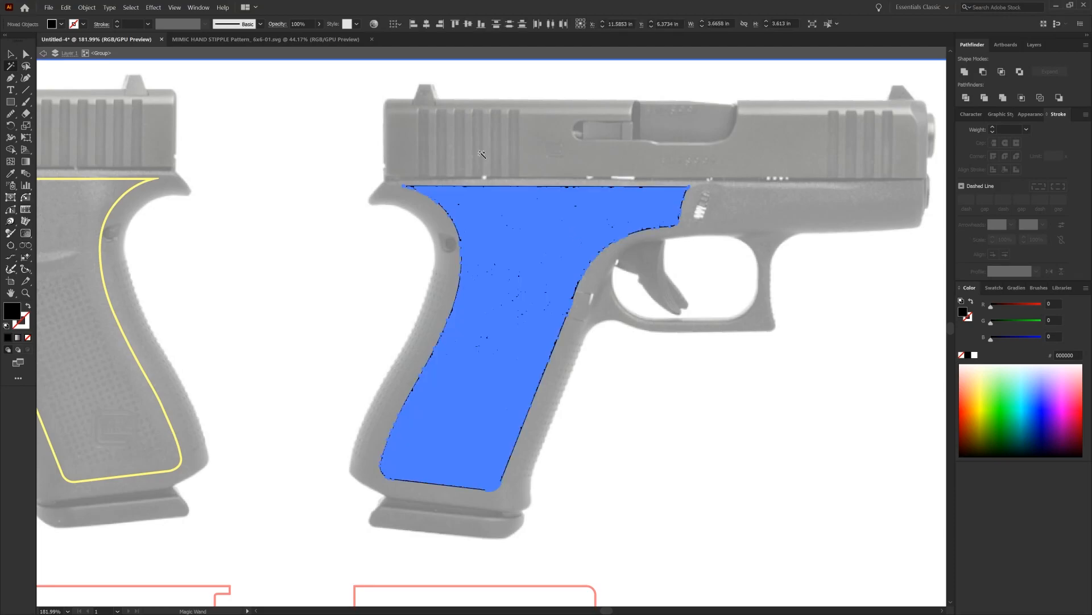
click(130, 8)
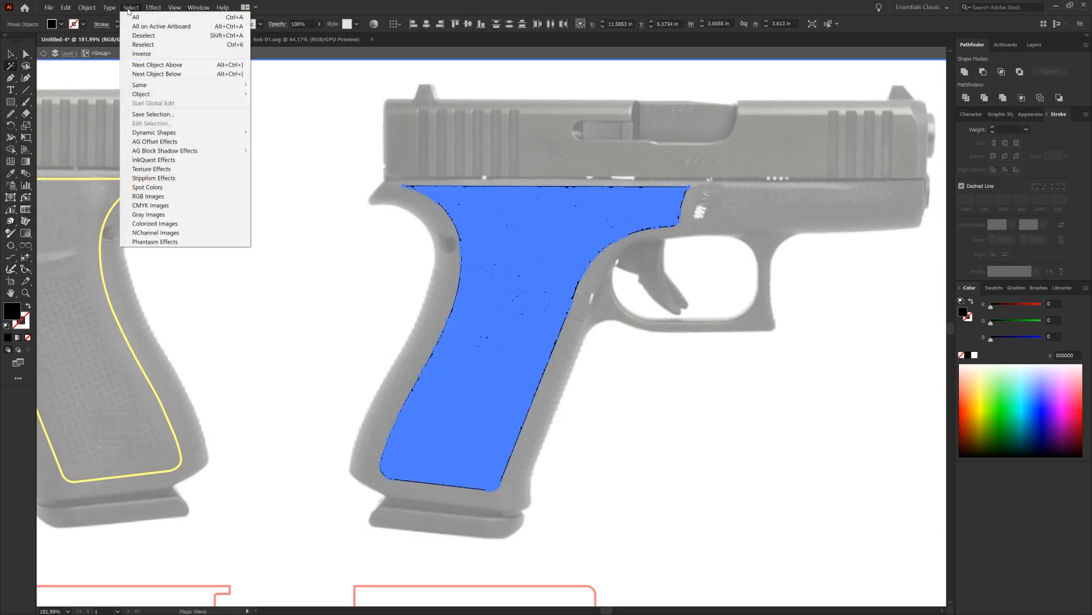
click(141, 54)
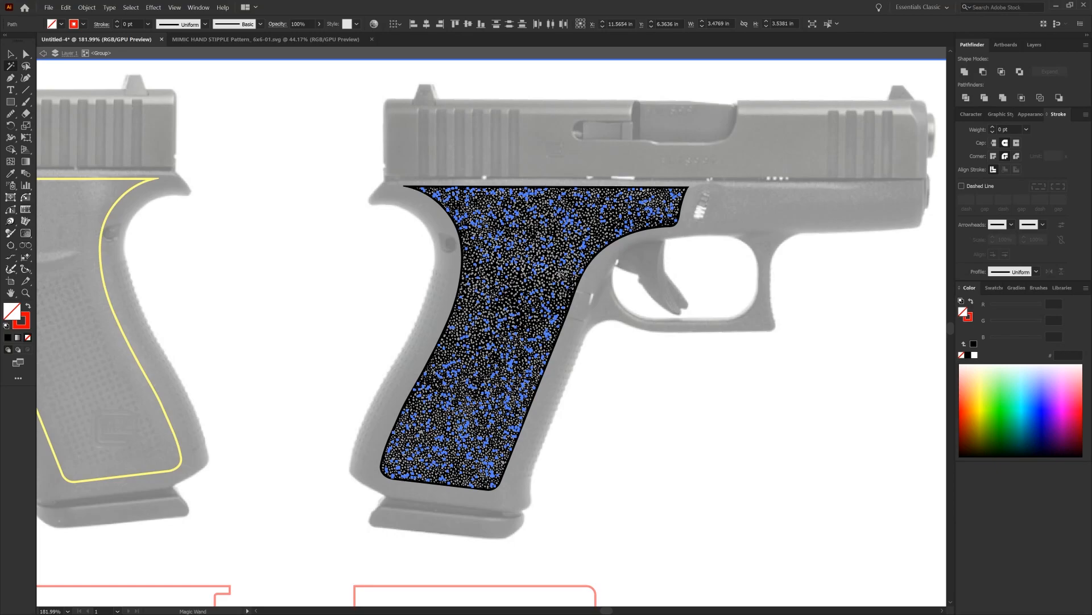
key(ctrl+shift+a)
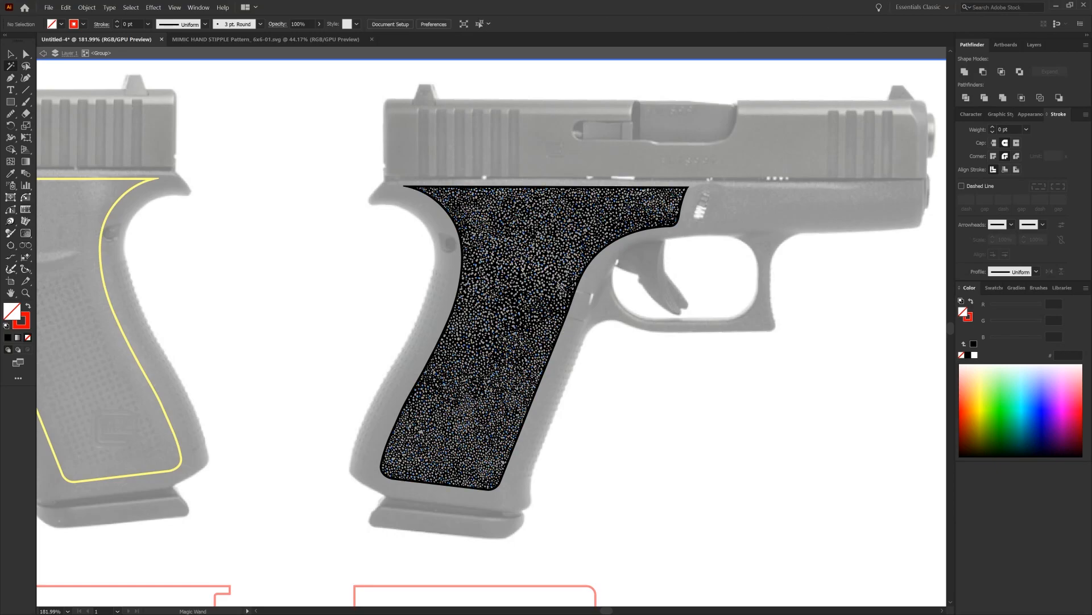
Step: Check the isolated group for leftover non-black paths by reselecting its shapes
click(522, 286)
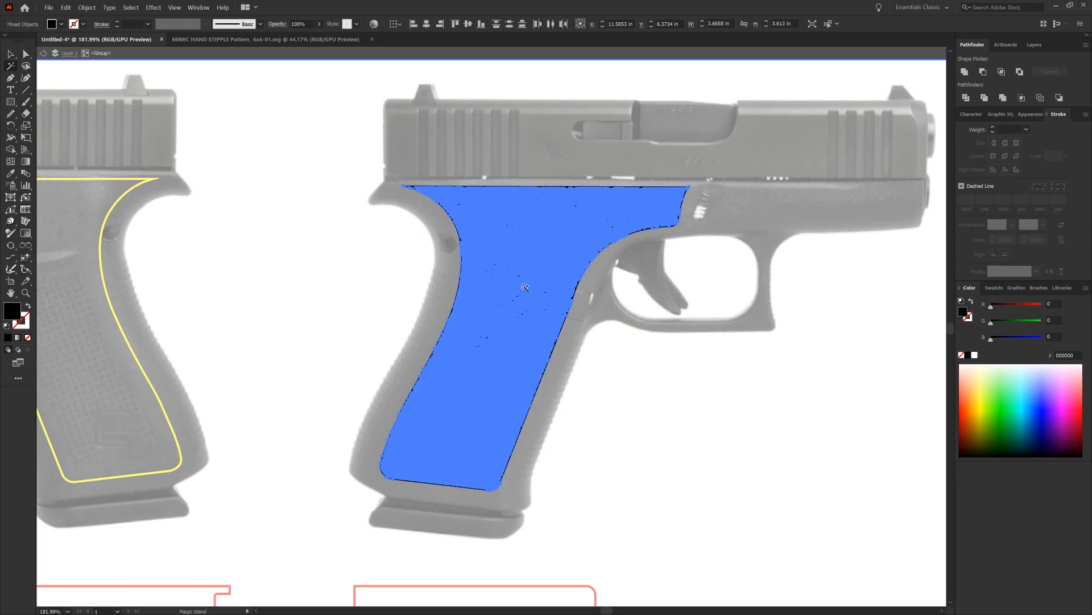
key(v)
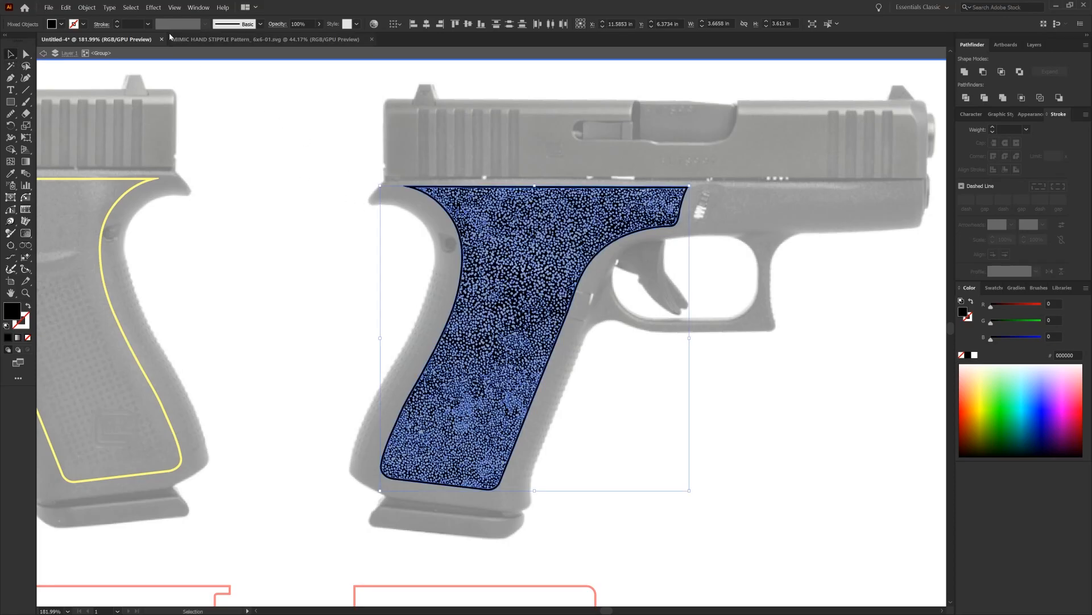
click(126, 8)
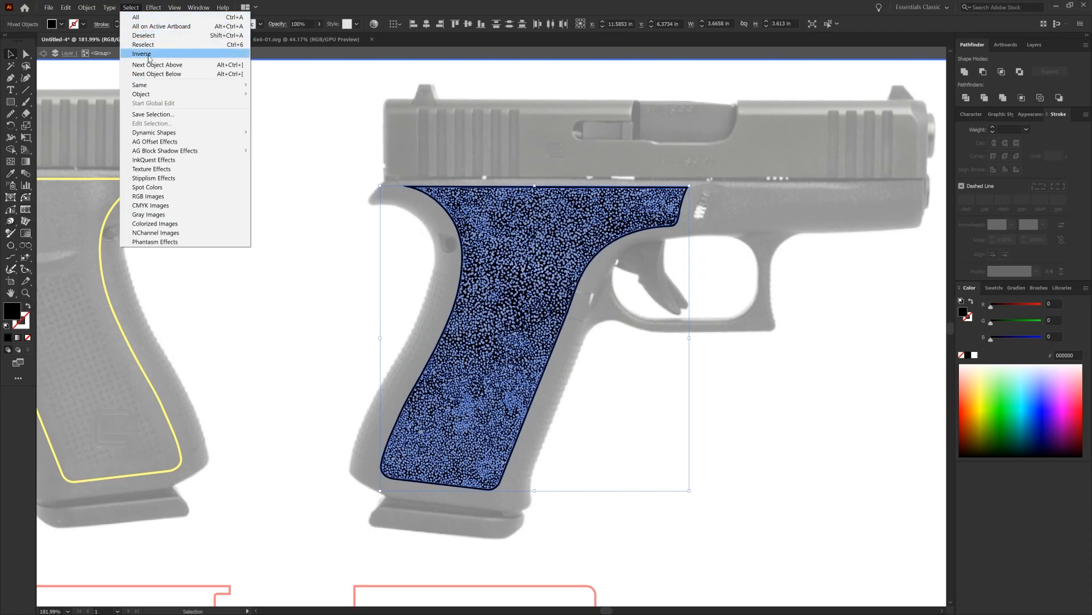
click(149, 35)
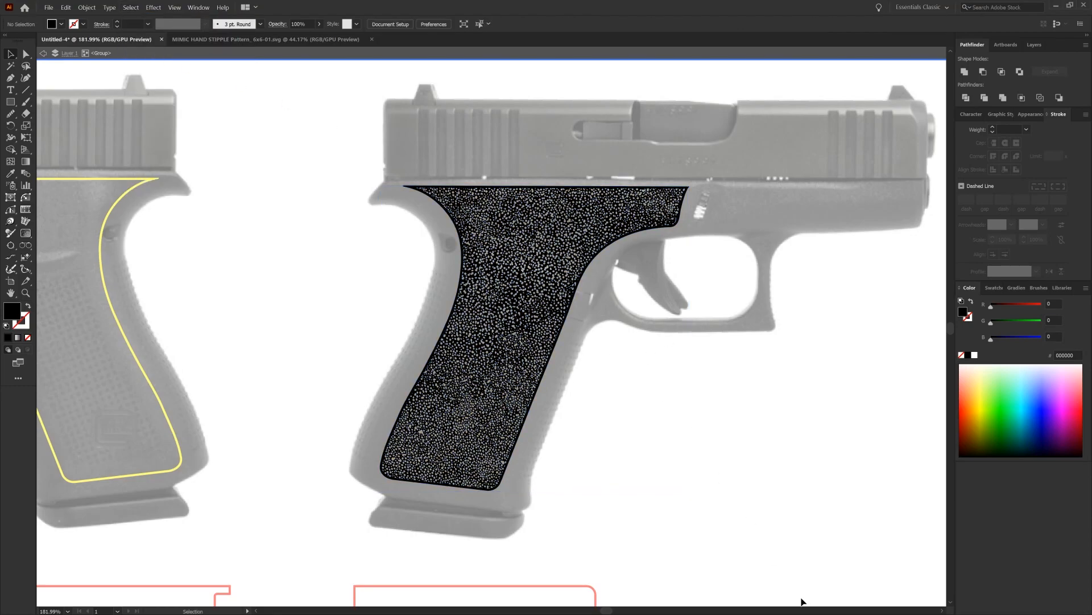
drag(772, 553, 478, 335)
drag(352, 186, 314, 148)
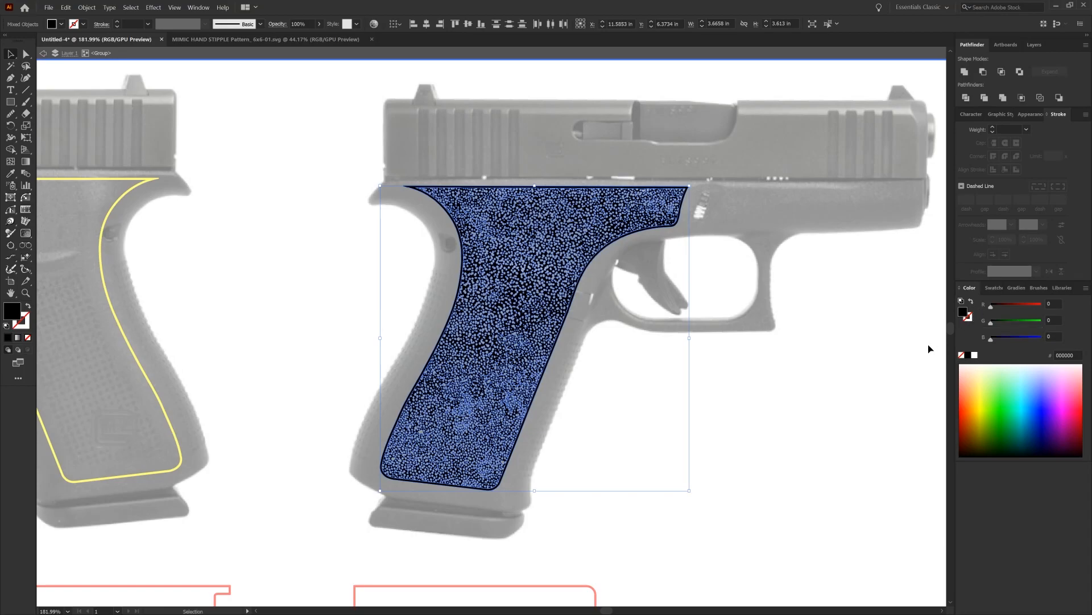
click(769, 340)
Step: Unite all the black shapes in the group into one pattern and leave isolation mode
drag(752, 532, 293, 124)
click(966, 72)
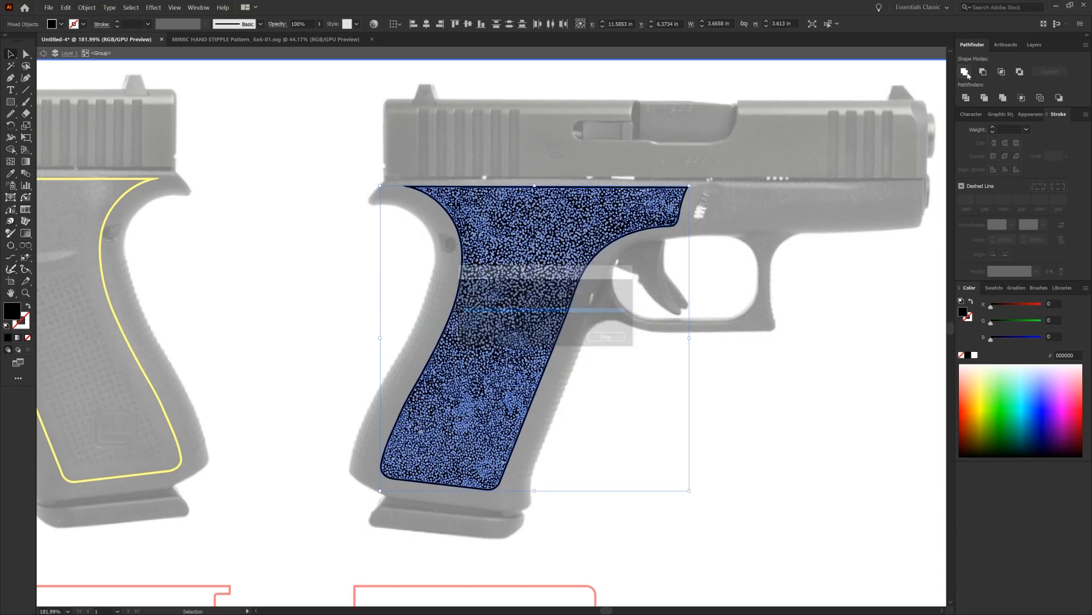
click(714, 303)
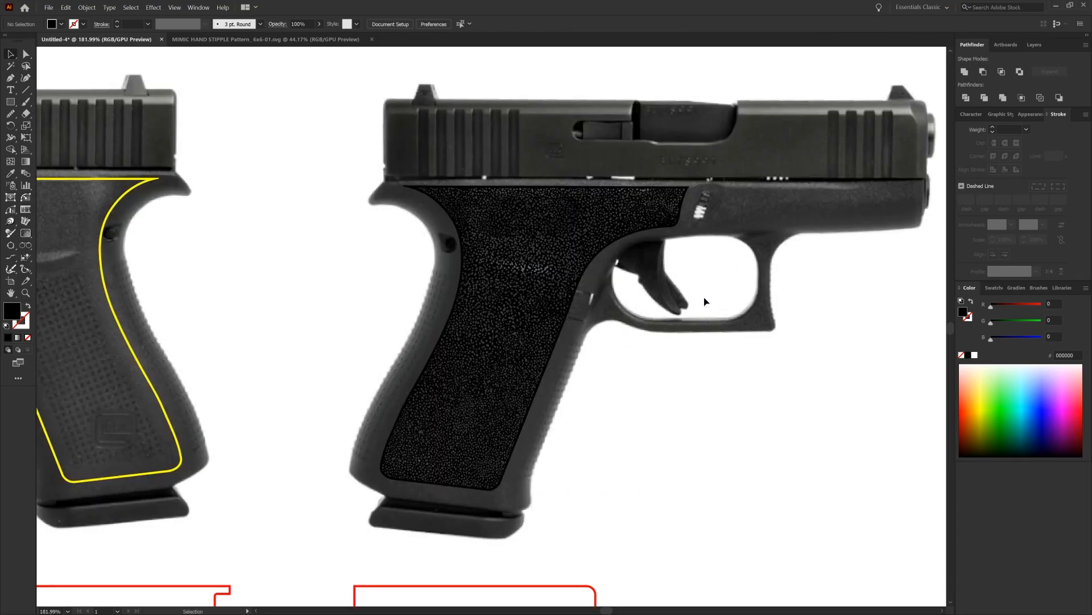
Step: Fill the united stipple pattern on the right pistol's grip with green (00FF00)
click(545, 287)
drag(1027, 324, 1044, 323)
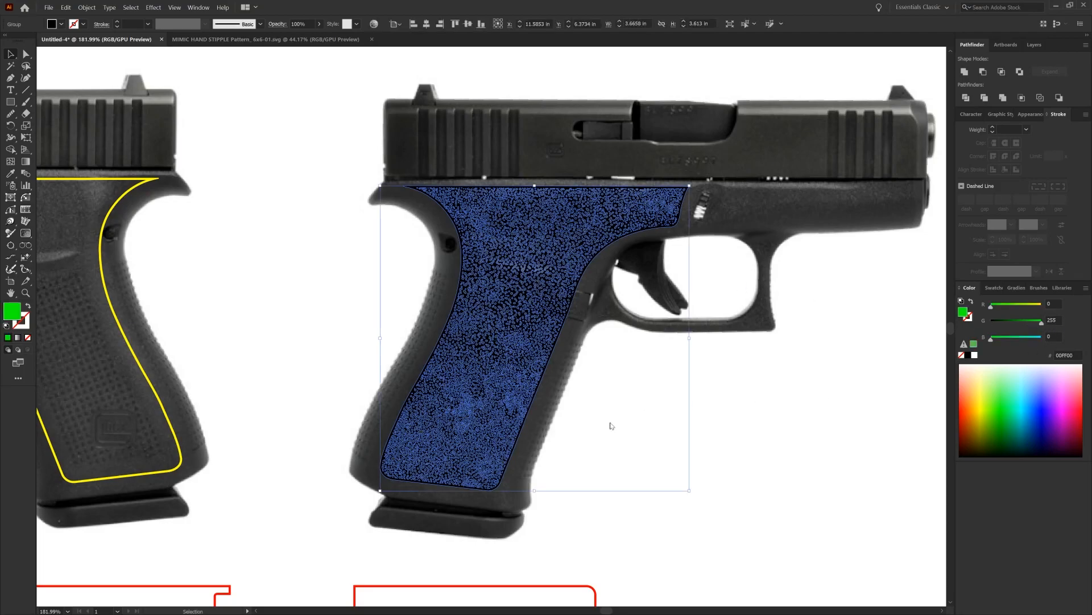
click(623, 424)
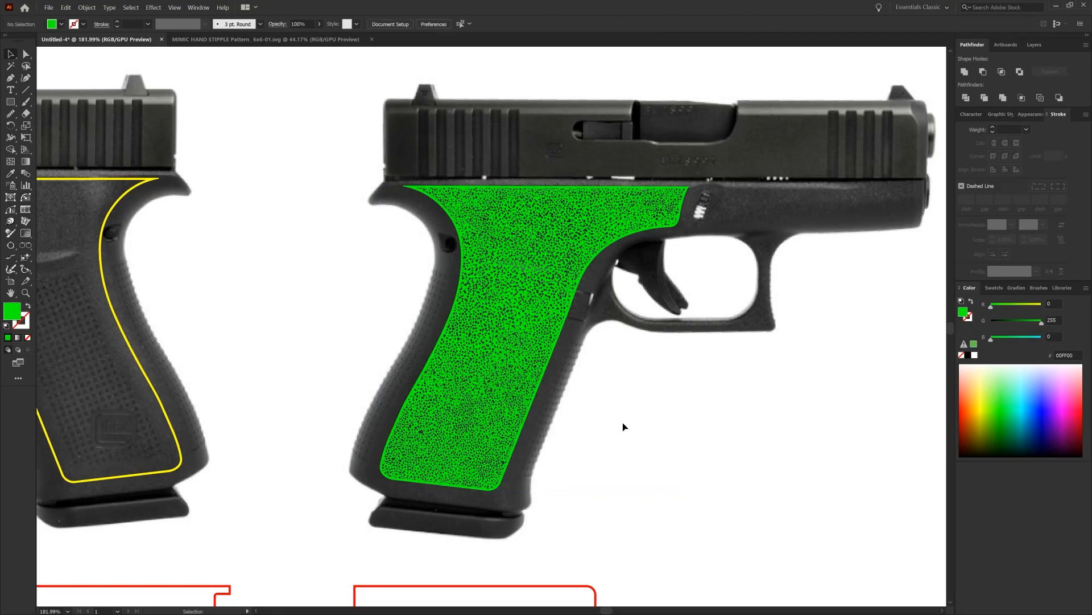
Step: Copy the stipple pattern from the MIMIC HAND STIPPLE document and paste it into the Untitled-4 pistol template
drag(452, 434, 718, 380)
drag(660, 324, 569, 336)
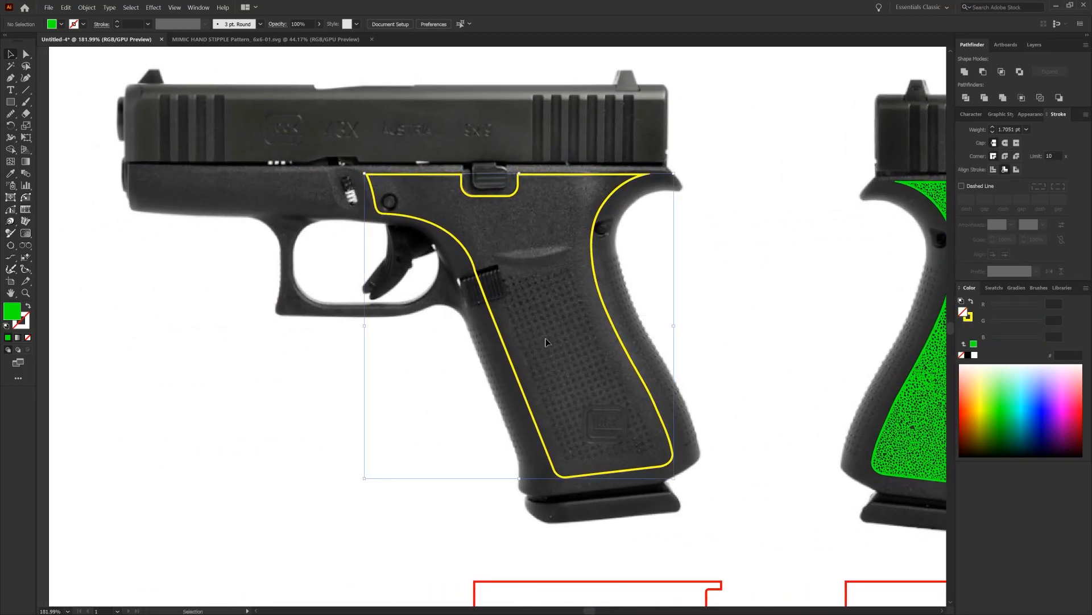
drag(673, 281, 489, 262)
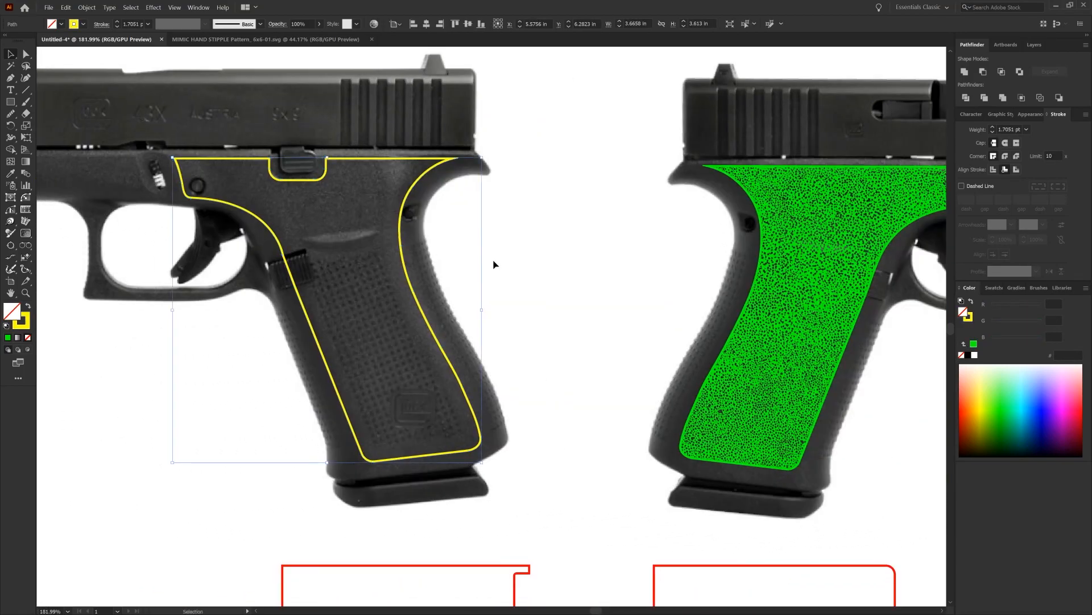
click(322, 41)
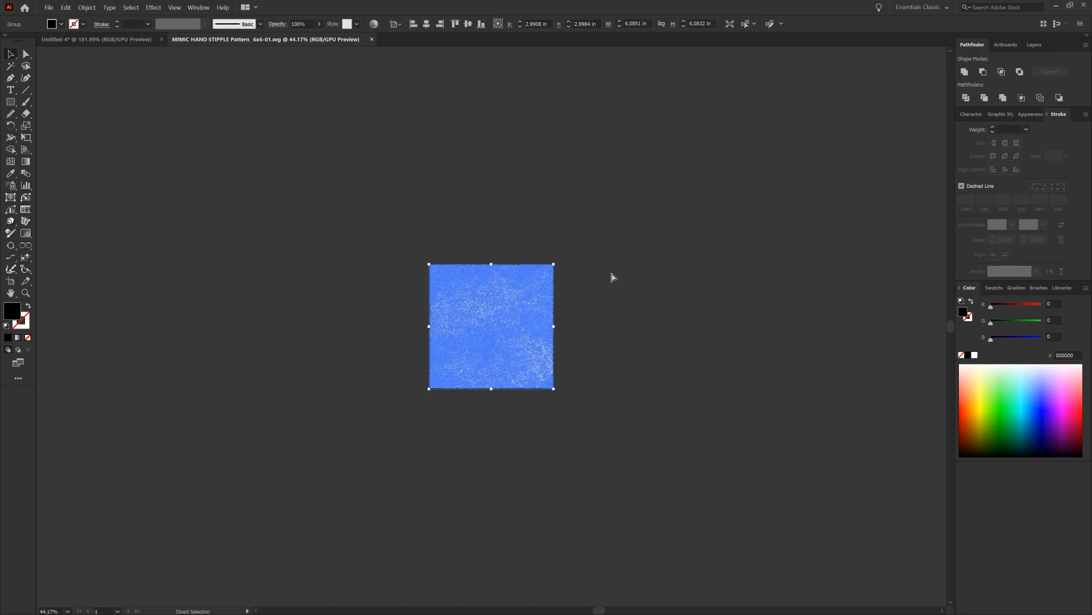
key(a)
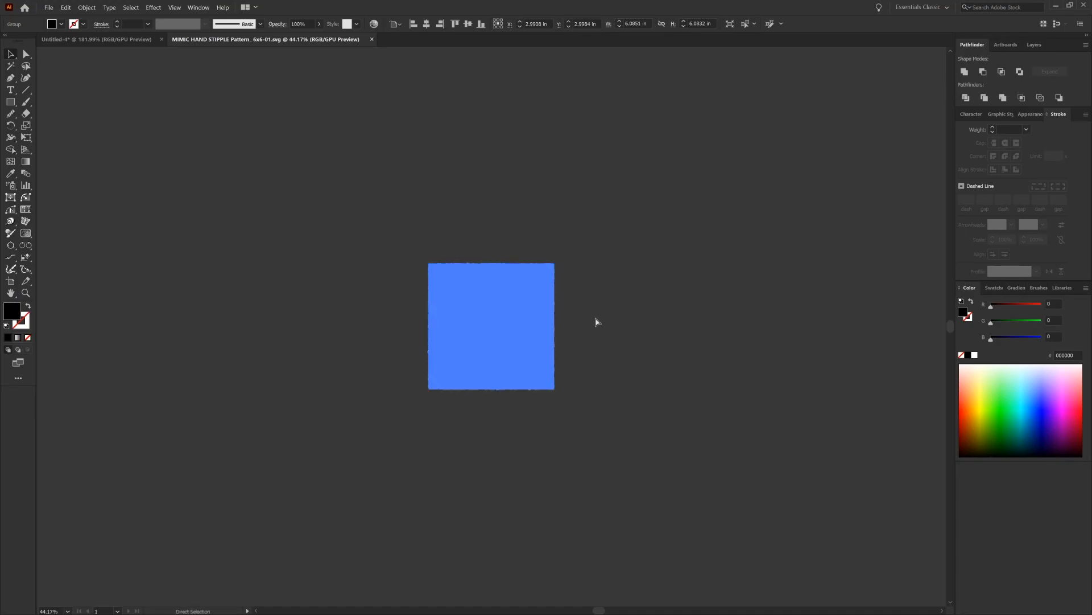
click(138, 44)
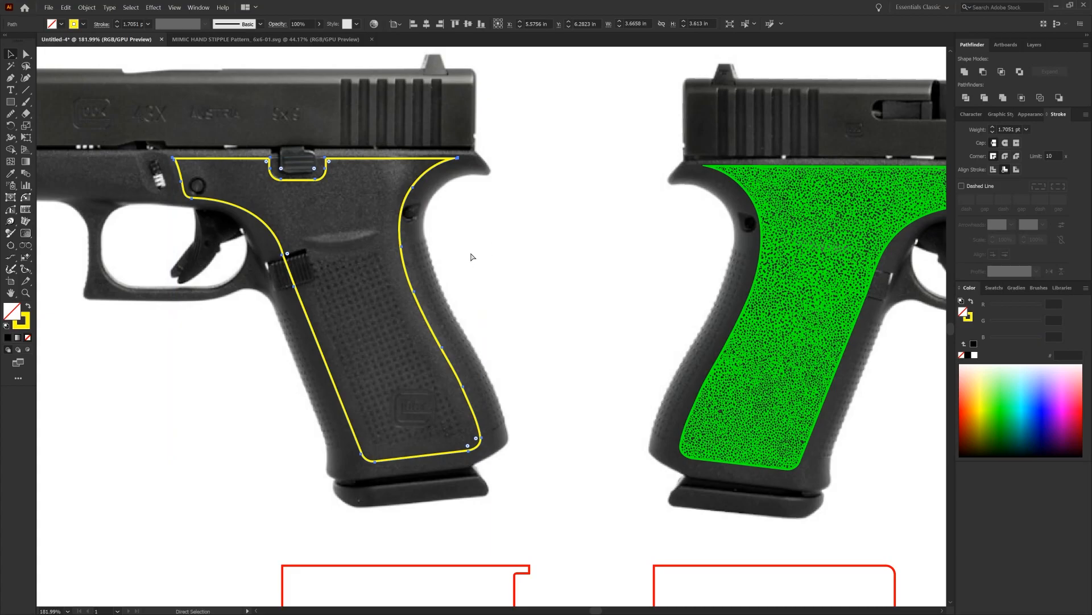
key(ctrl+v)
key(v)
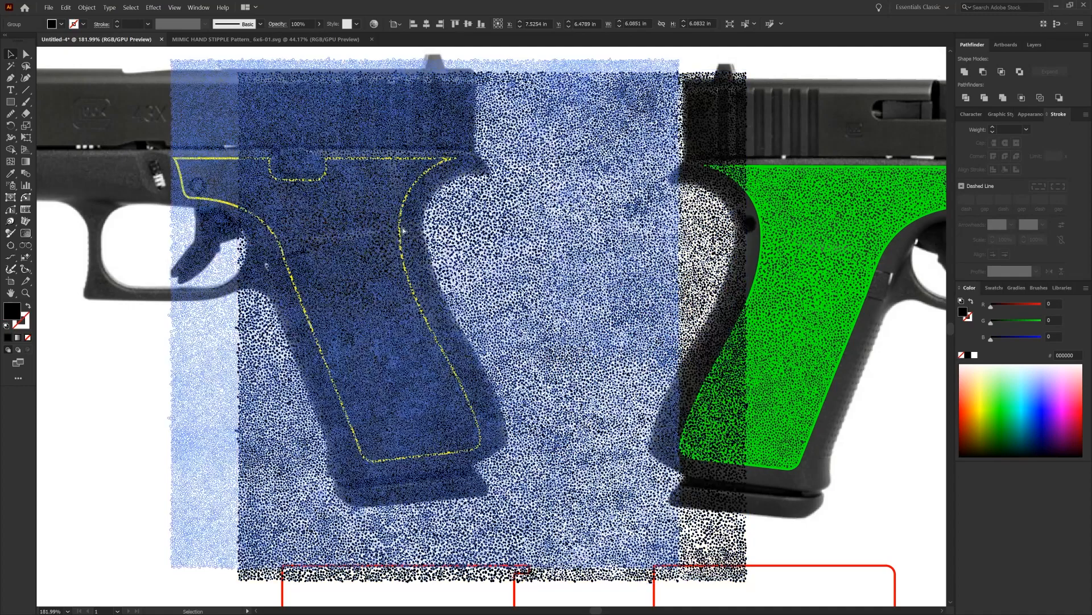
Step: Position the pasted stipple pattern over the left pistol so it fully covers the yellow grip outline
drag(404, 229, 372, 223)
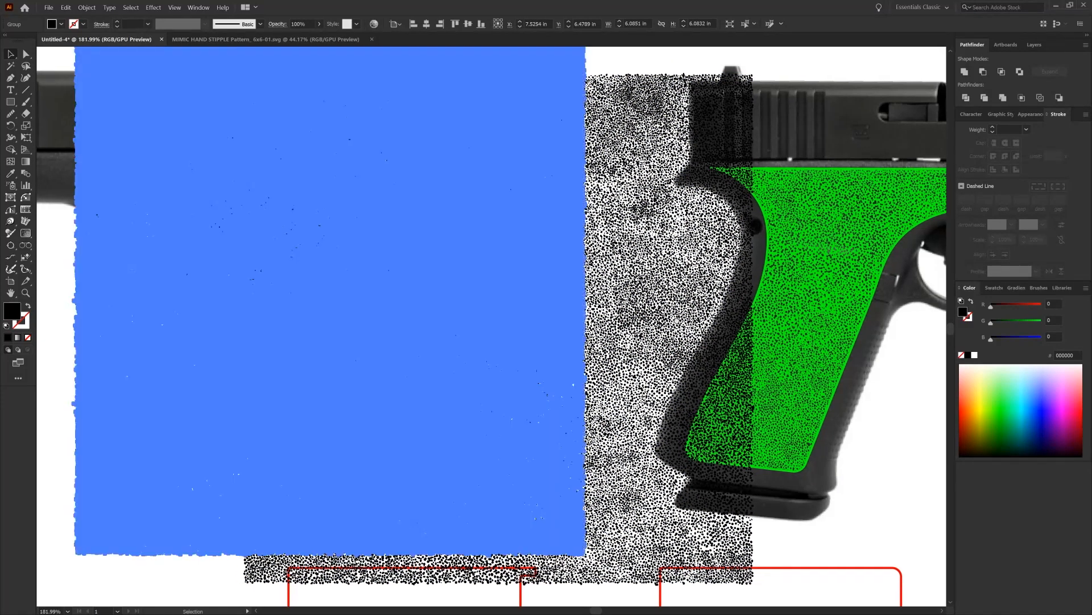
scroll(676, 321, up, 2)
scroll(676, 321, left, 4)
drag(689, 312, 688, 304)
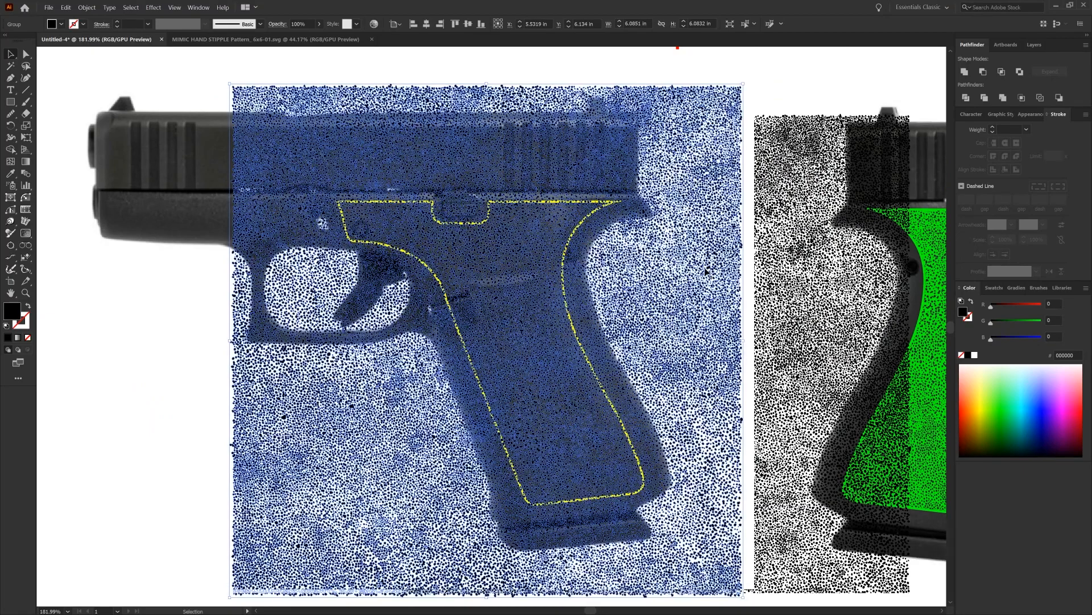
key(z)
drag(692, 269, 672, 265)
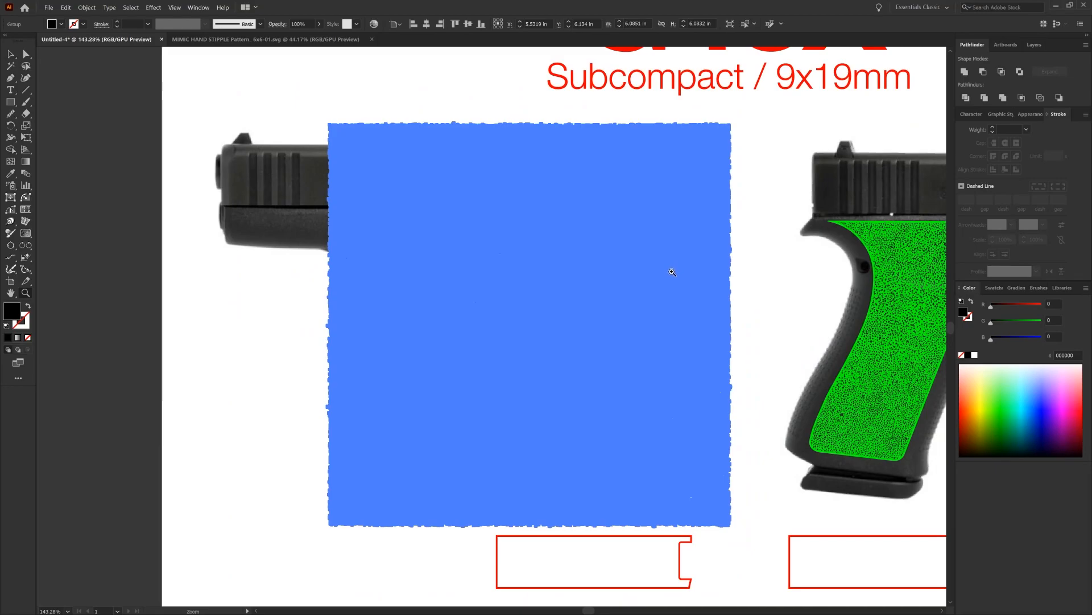
key(v)
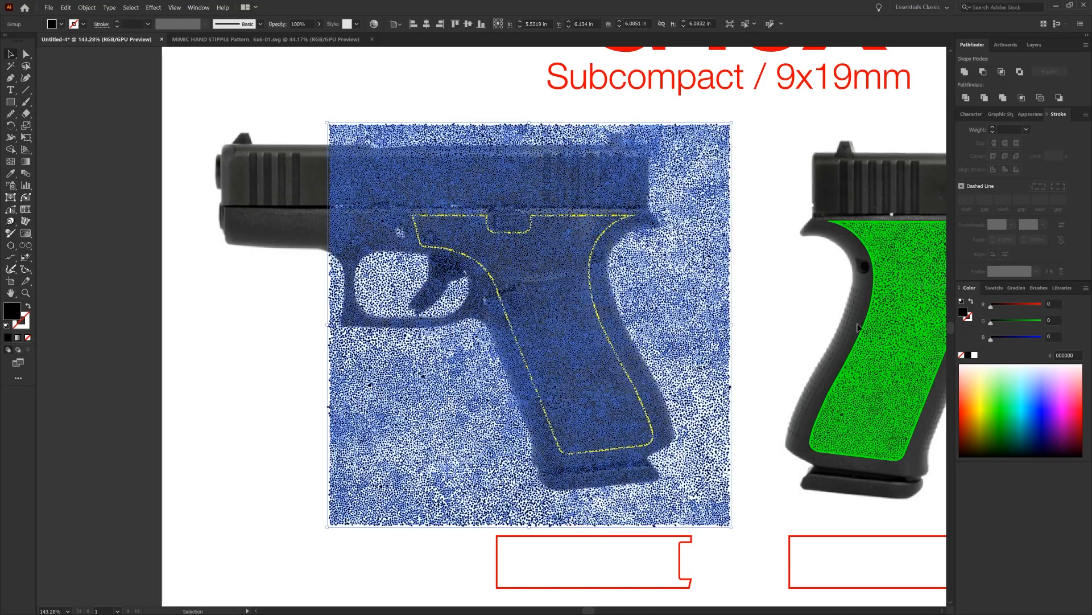
drag(688, 330, 636, 350)
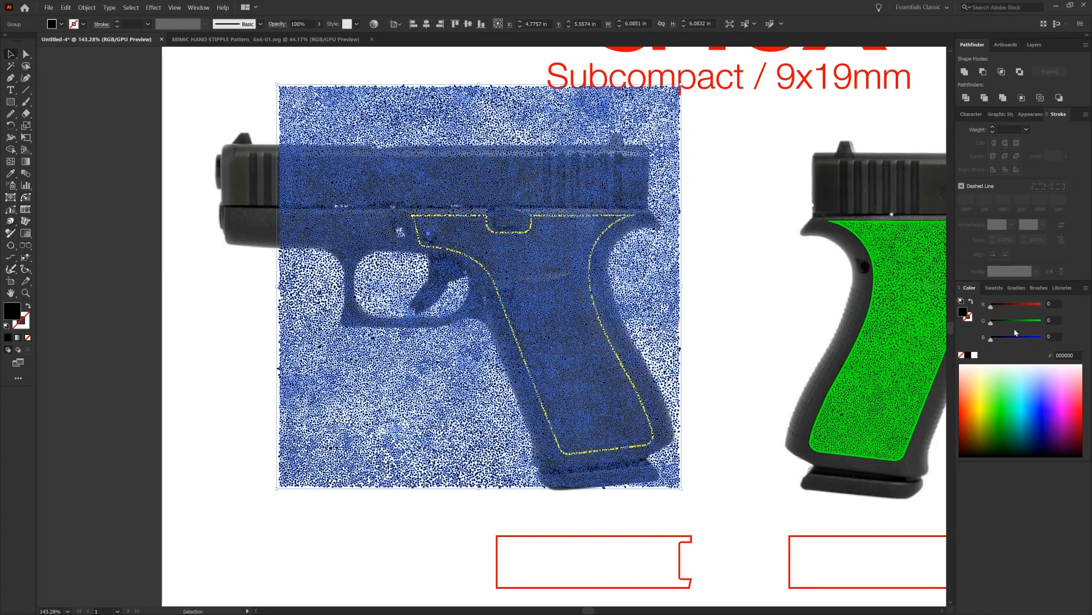
Step: Fill the pasted stipple pattern on the left pistol with red (FF0000)
drag(1023, 303, 1046, 303)
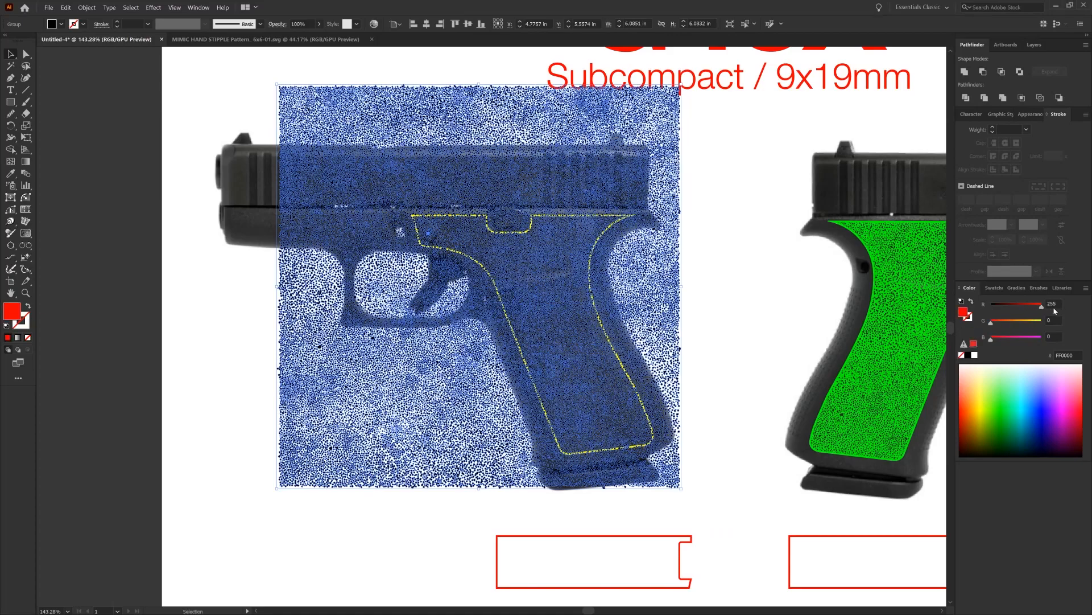
click(705, 354)
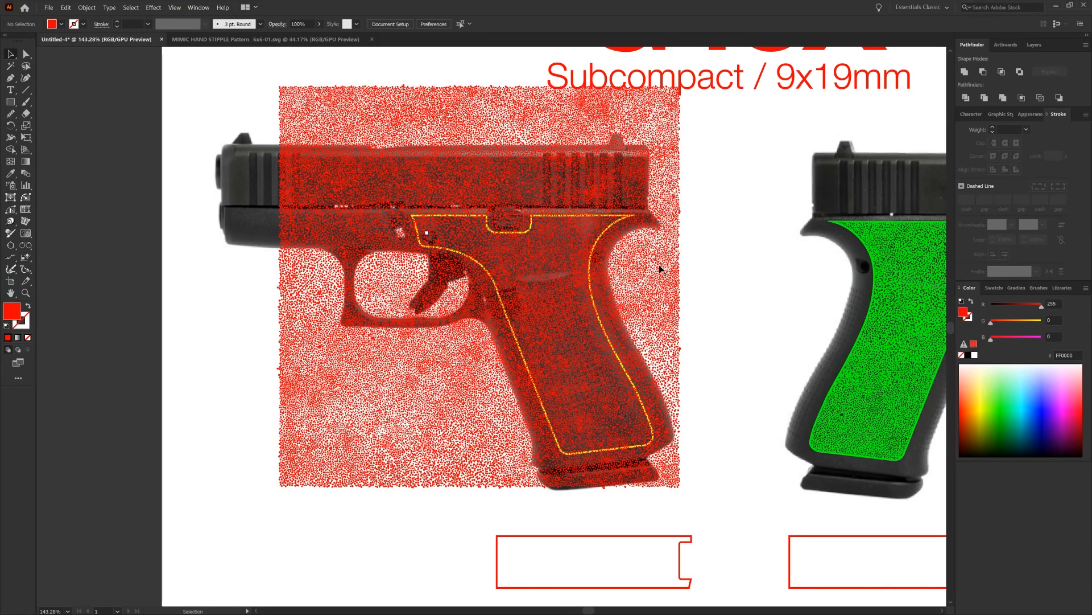
click(660, 269)
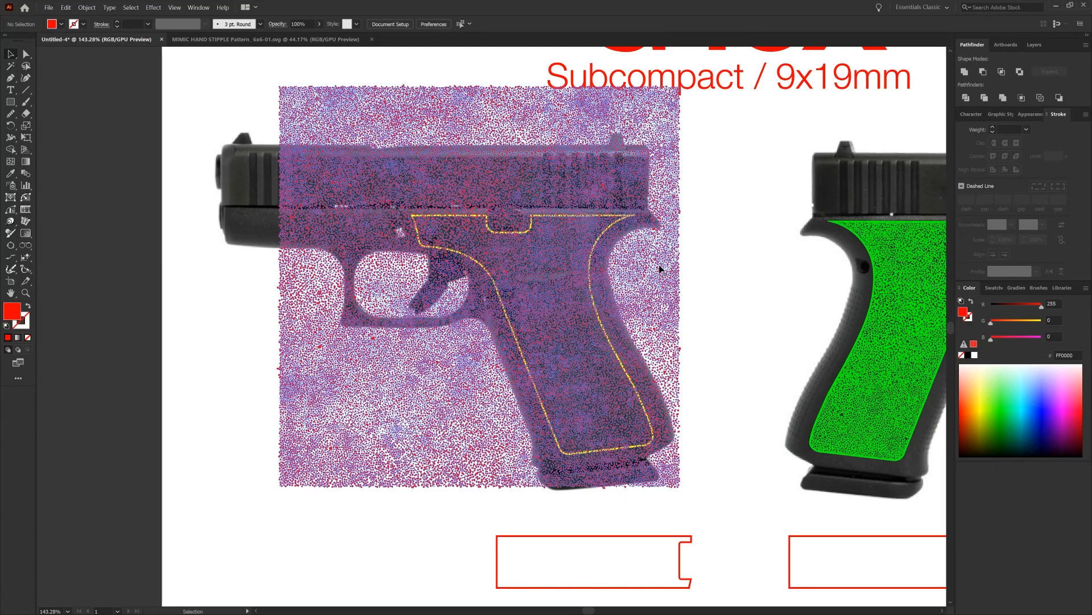
Step: Draw a black rectangle about 4.18 x 4.41 in over the left grip outline and send it to the back behind the pattern
click(10, 104)
drag(391, 178, 670, 471)
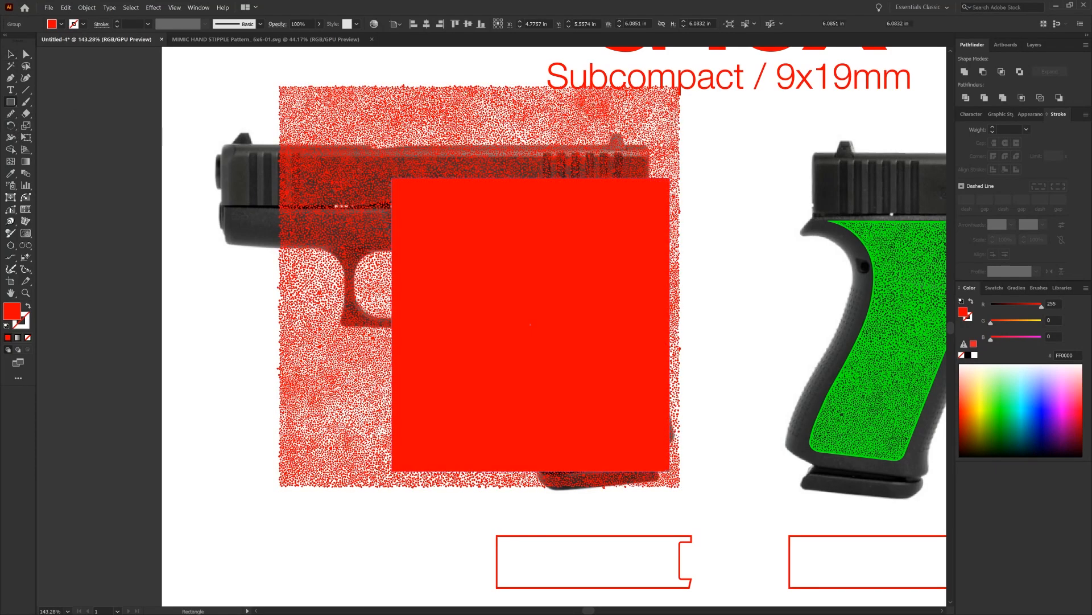
click(968, 355)
key(v)
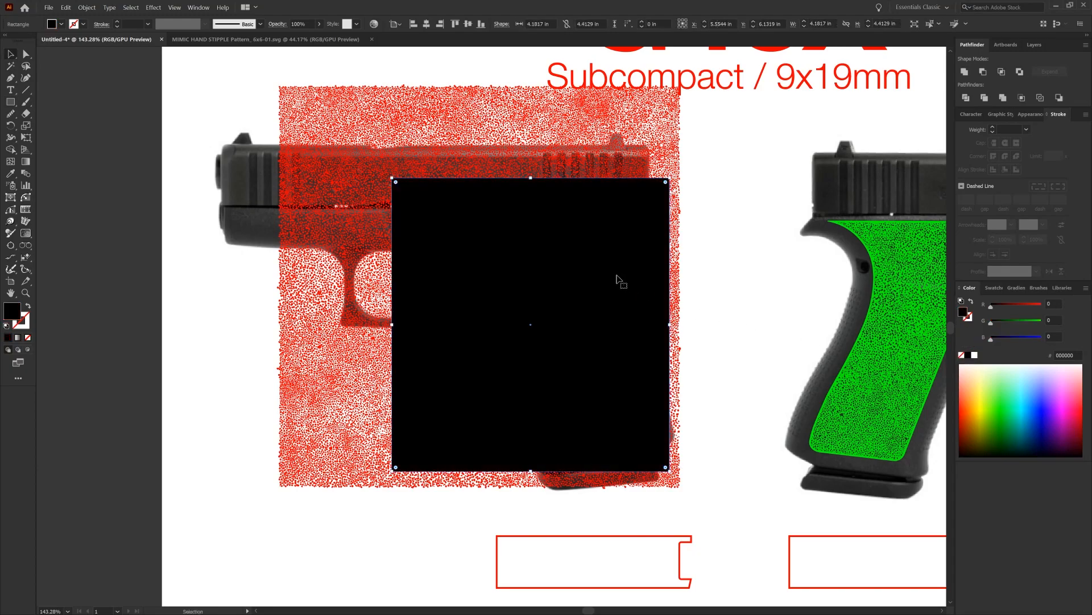
right_click(598, 250)
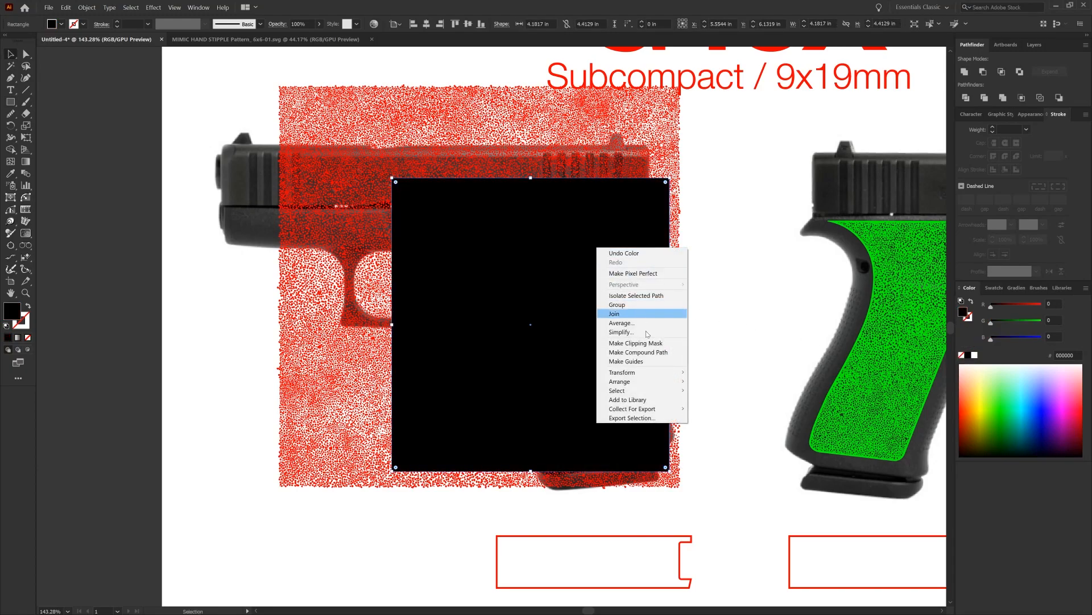
mouse_move(654, 382)
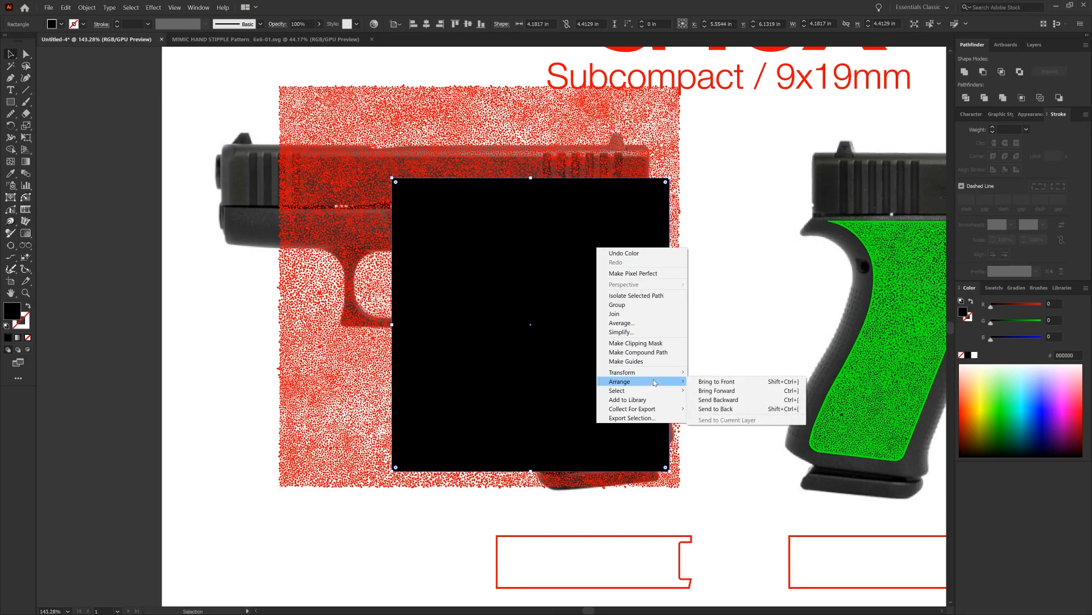
click(728, 410)
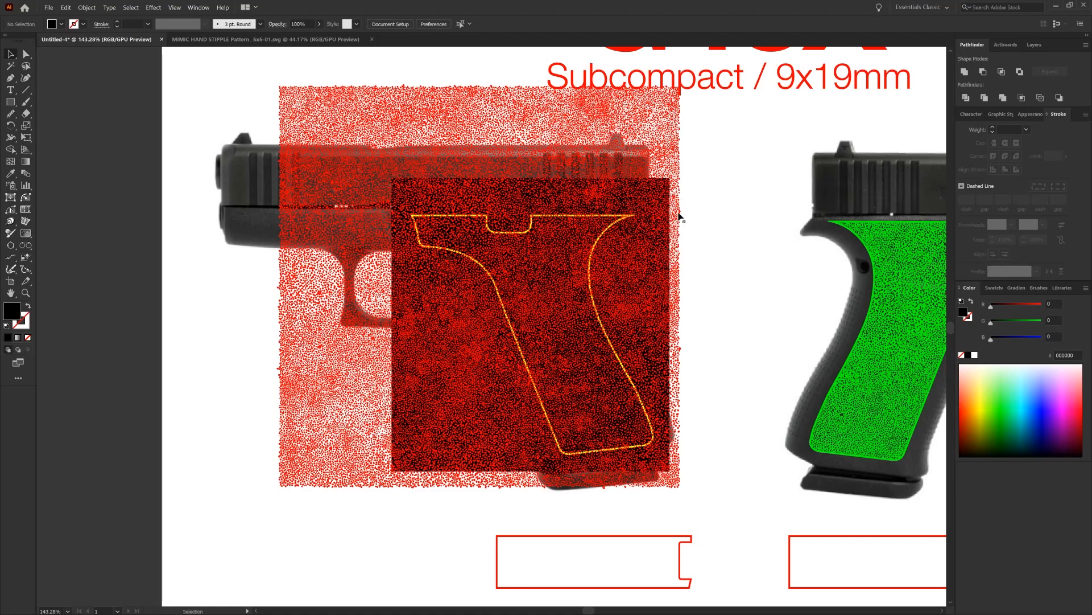
Step: Group the red stipple pattern with the black rectangle on the left pistol
drag(709, 256, 655, 287)
right_click(656, 286)
click(680, 342)
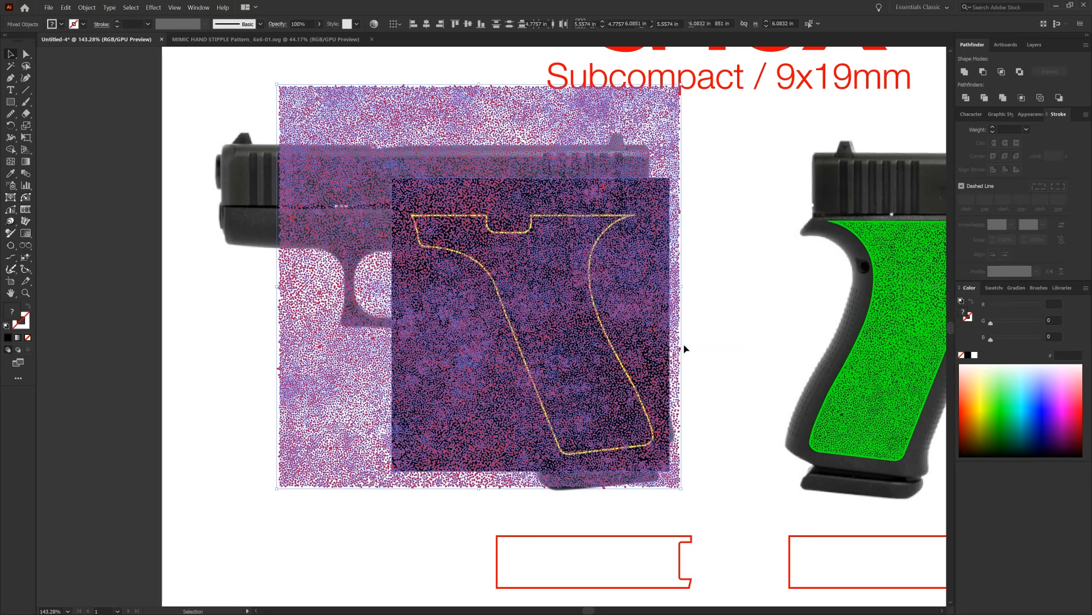
click(688, 340)
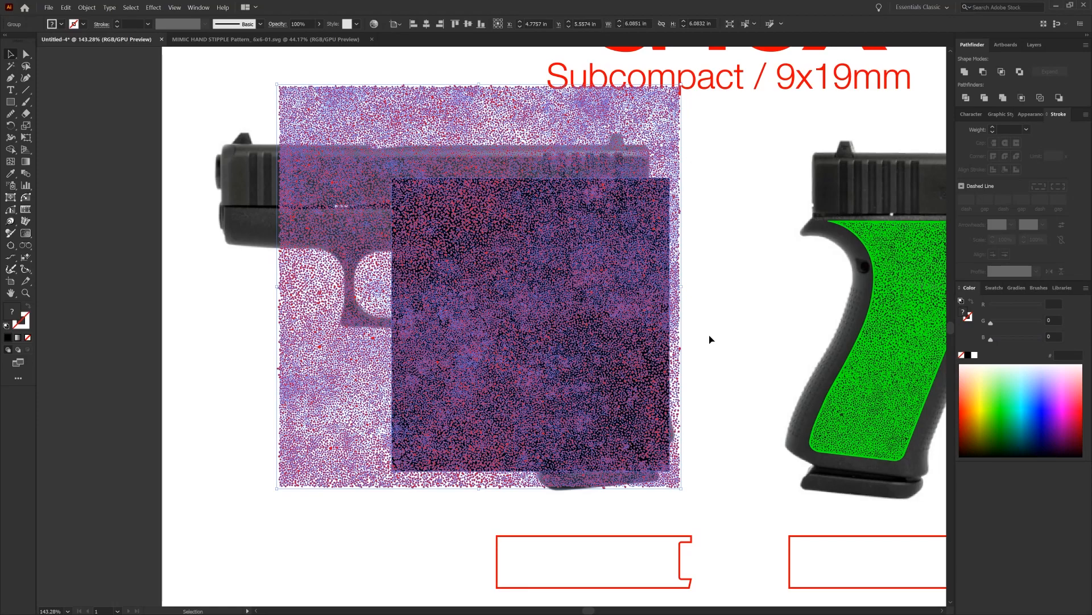
Step: Send the pattern and rectangle group to the back, behind the yellow grip outline, and deselect it
click(643, 299)
right_click(647, 294)
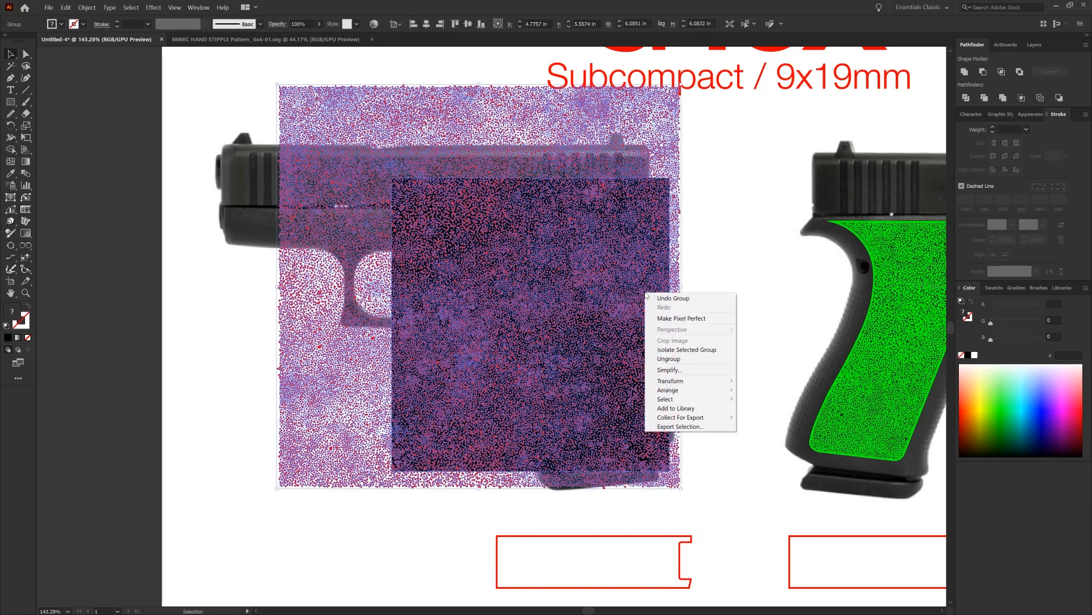
mouse_move(679, 392)
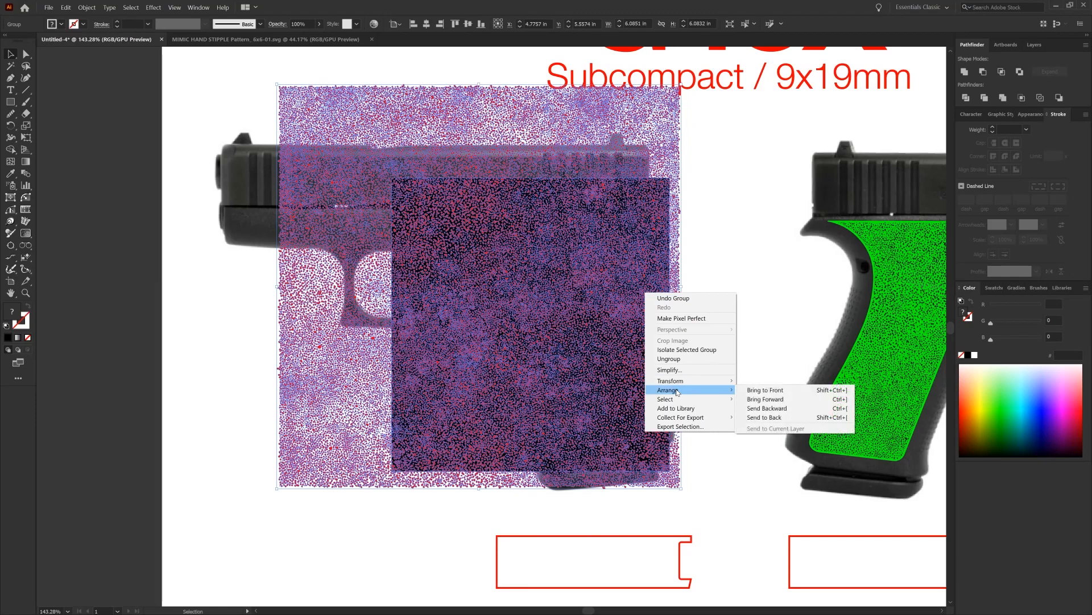
click(769, 418)
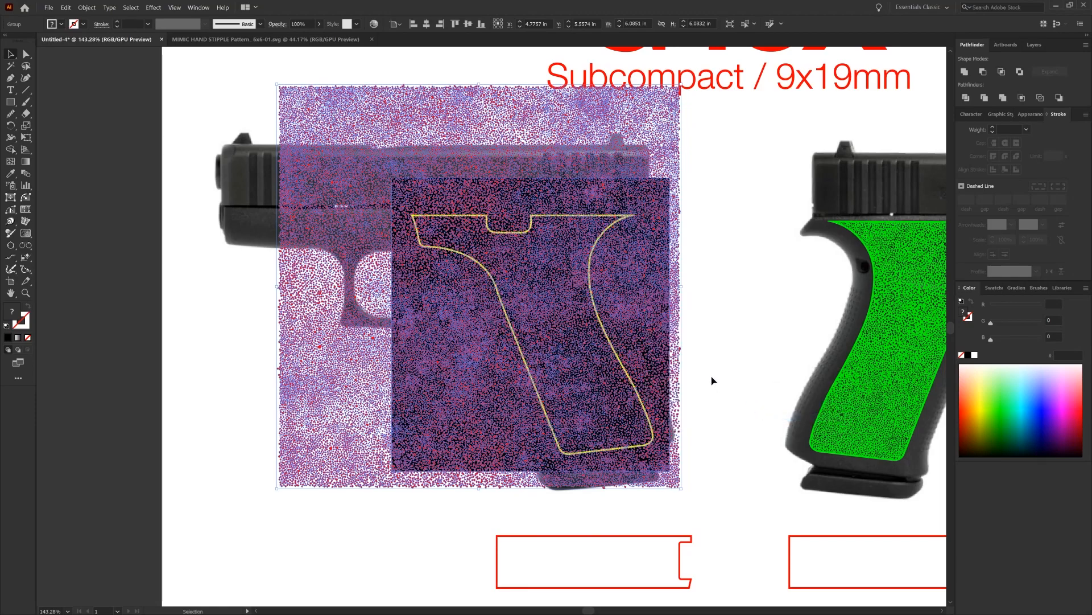
key(ctrl+shift+a)
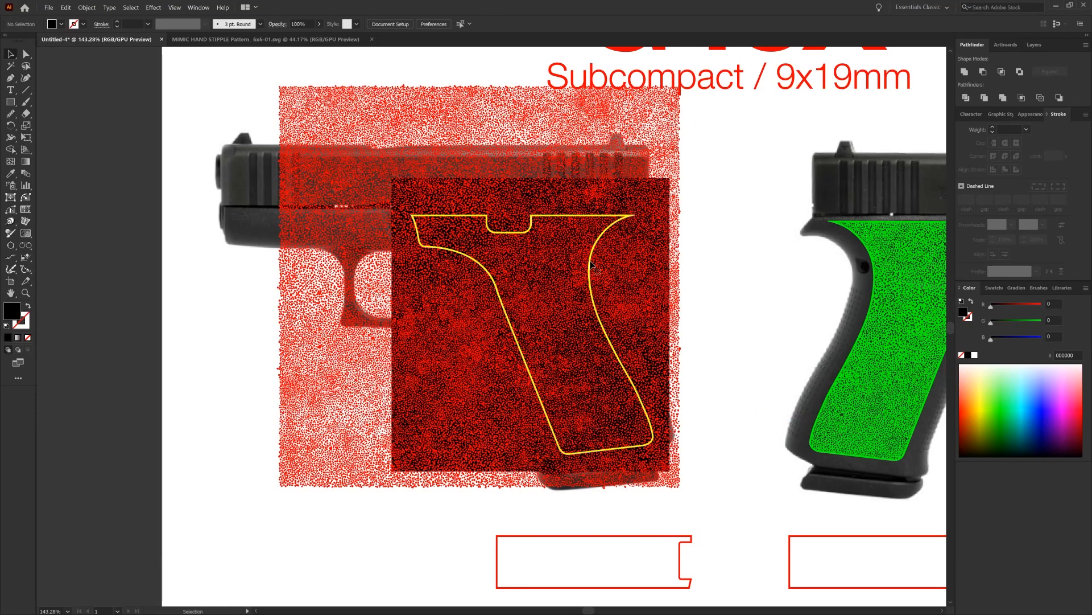
Step: Paste a copy of the left pistol's yellow grip outline in front and swap its stroke colour into a solid yellow fill
click(61, 7)
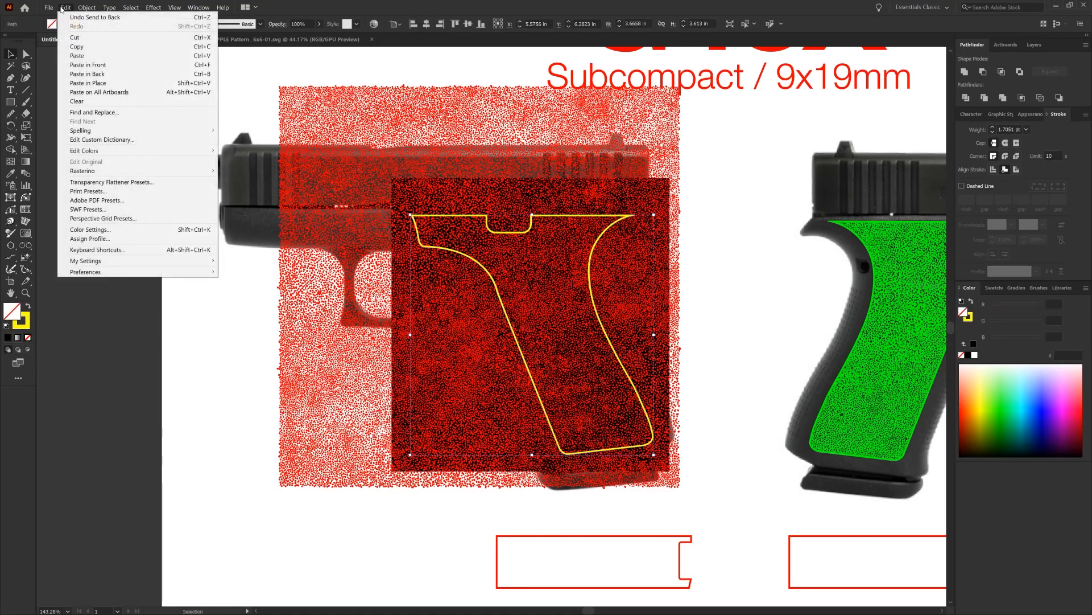
click(77, 46)
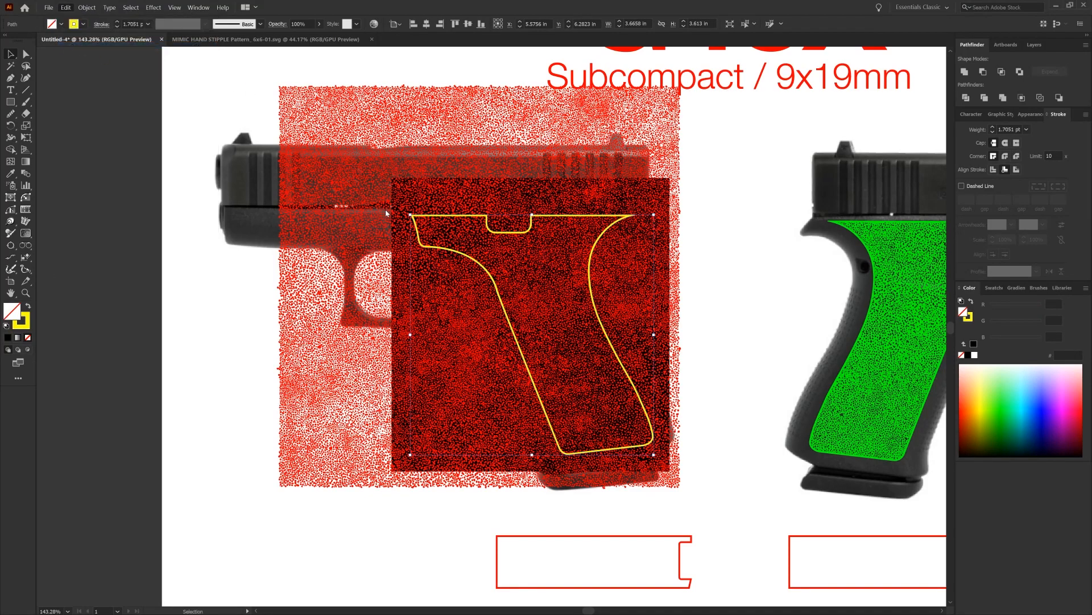
click(62, 10)
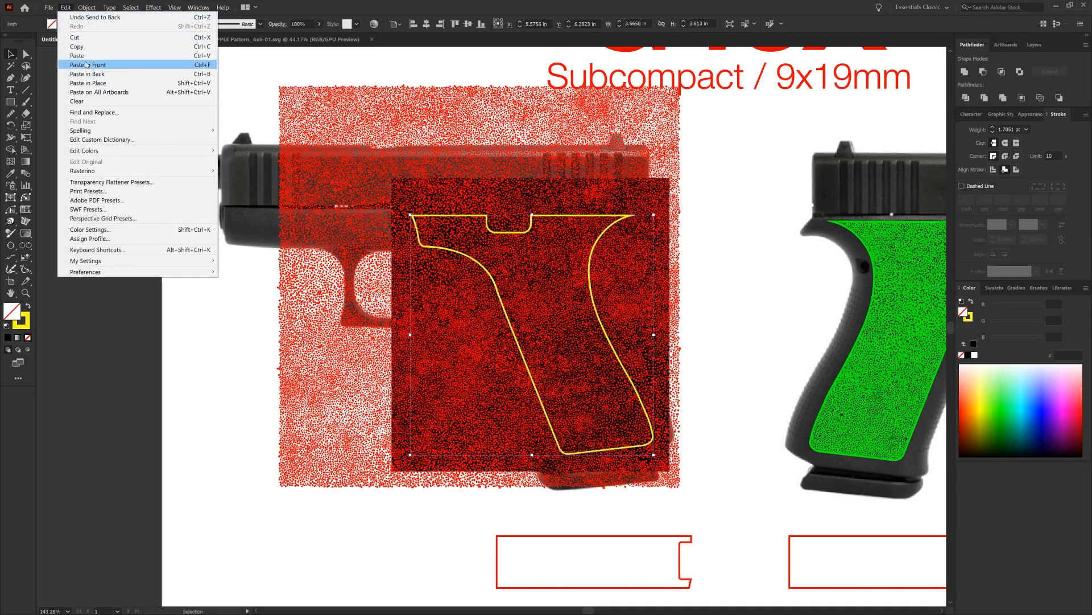
click(105, 66)
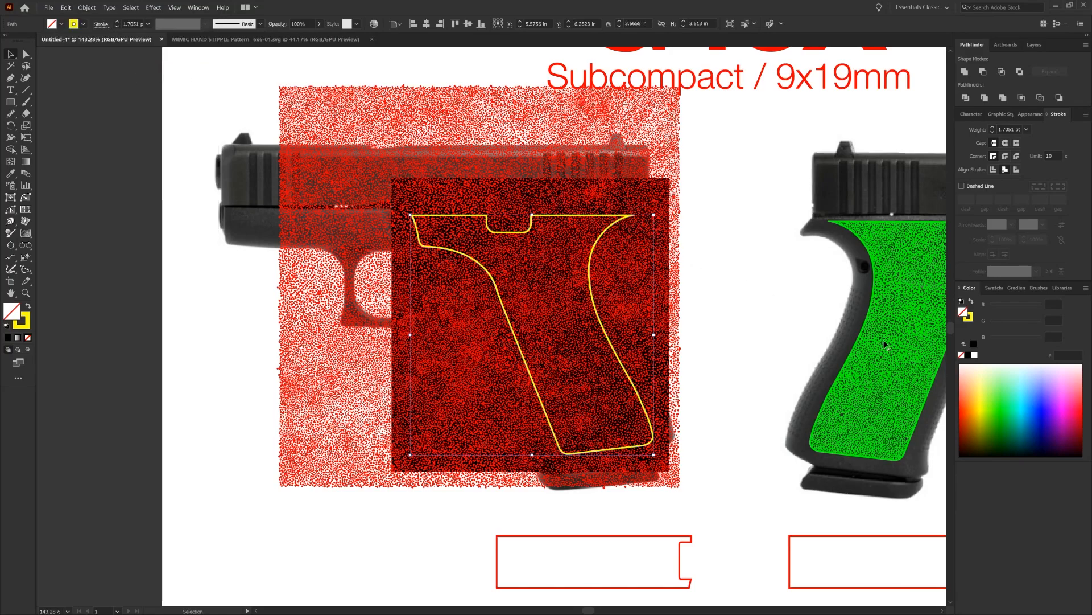
click(972, 302)
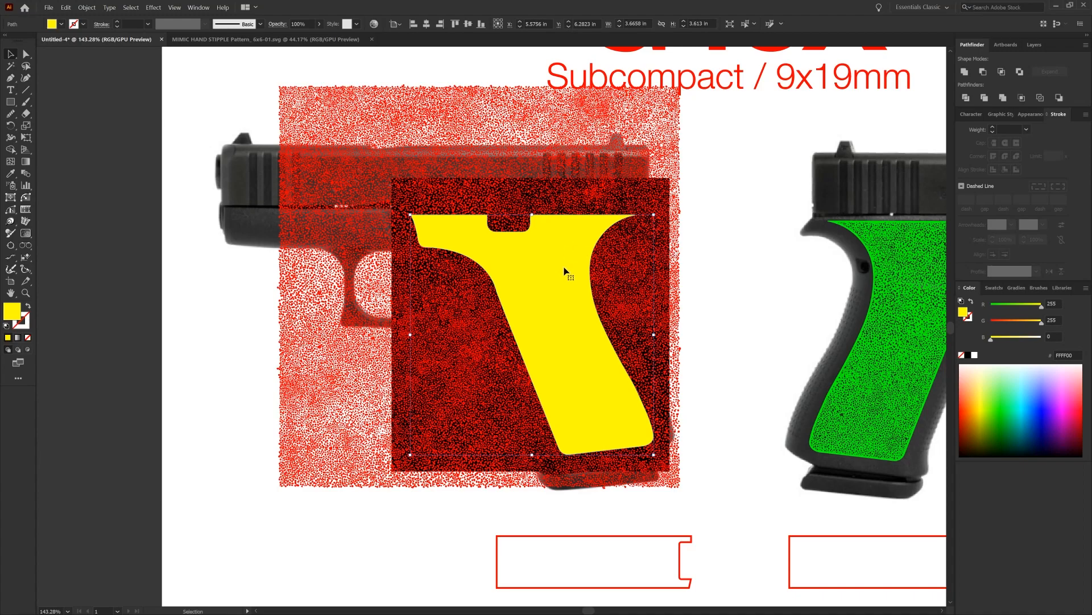
Step: Make a clipping mask from the yellow grip shape and the grouped stipple pattern on the left pistol
shift+click(640, 263)
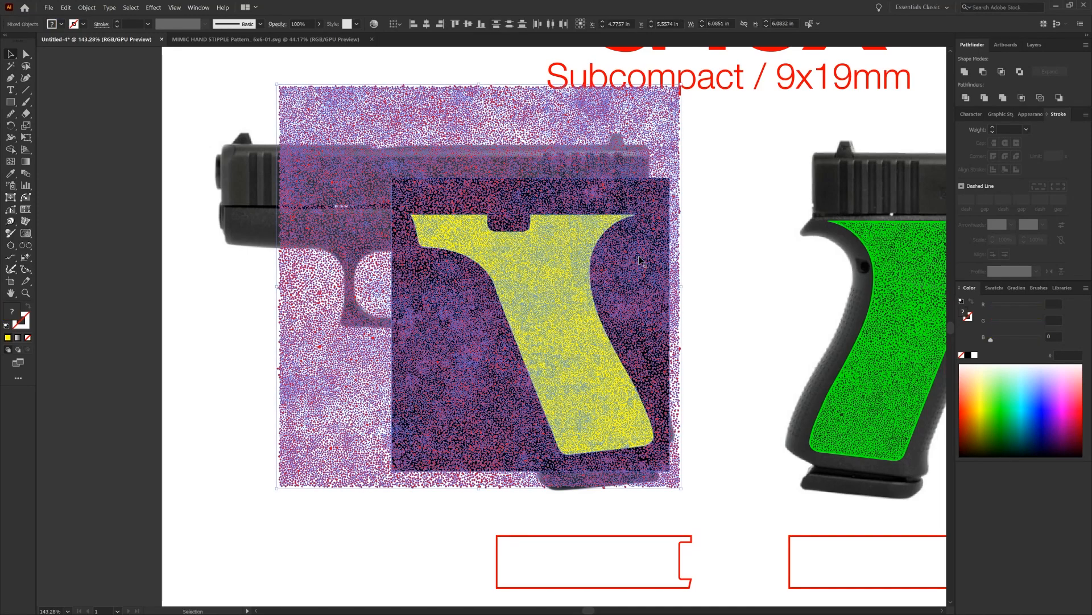
right_click(640, 261)
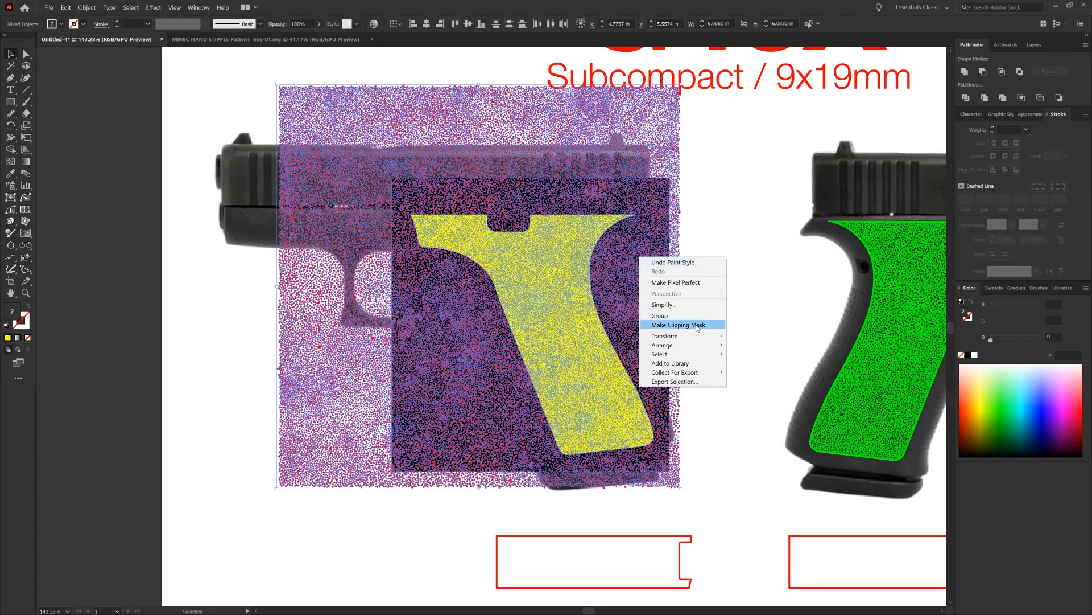
click(697, 326)
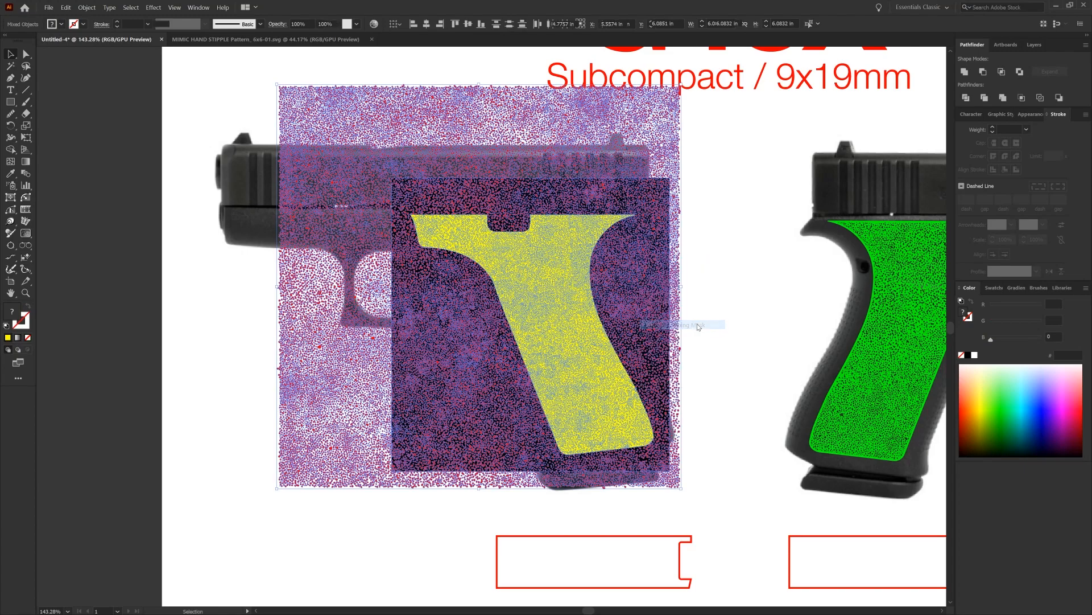
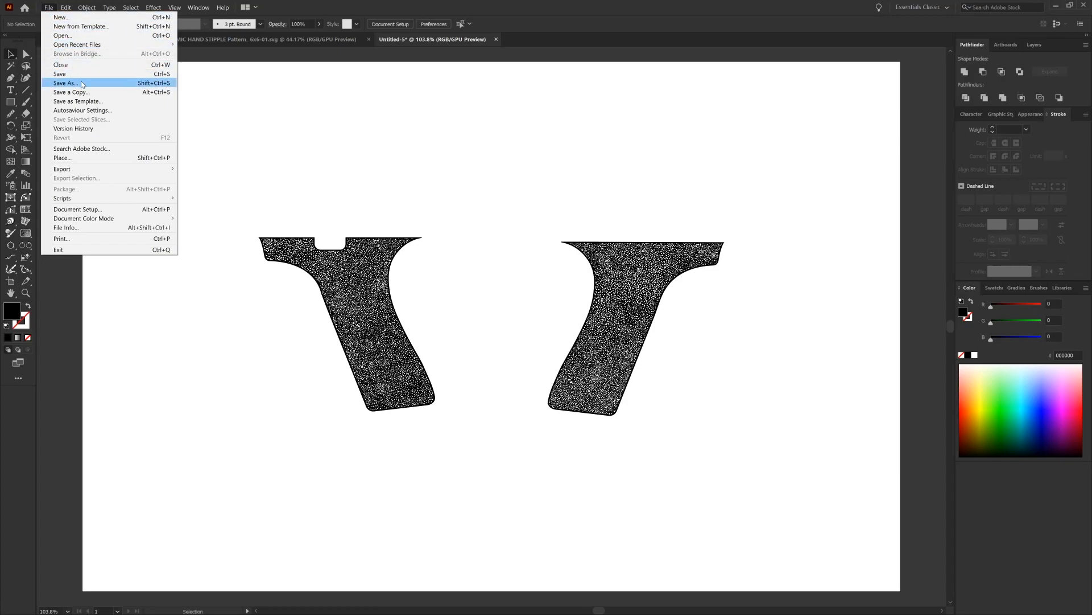
Step: Save the black stippled grips document to the Desktop in Adobe Illustrator format under a new custom file name
click(81, 83)
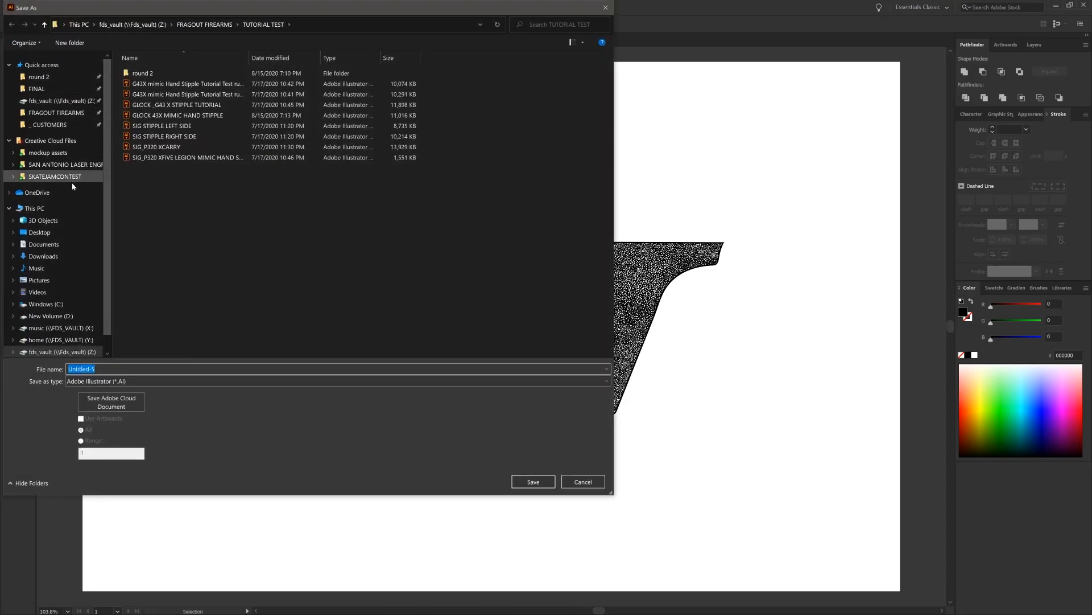
click(40, 232)
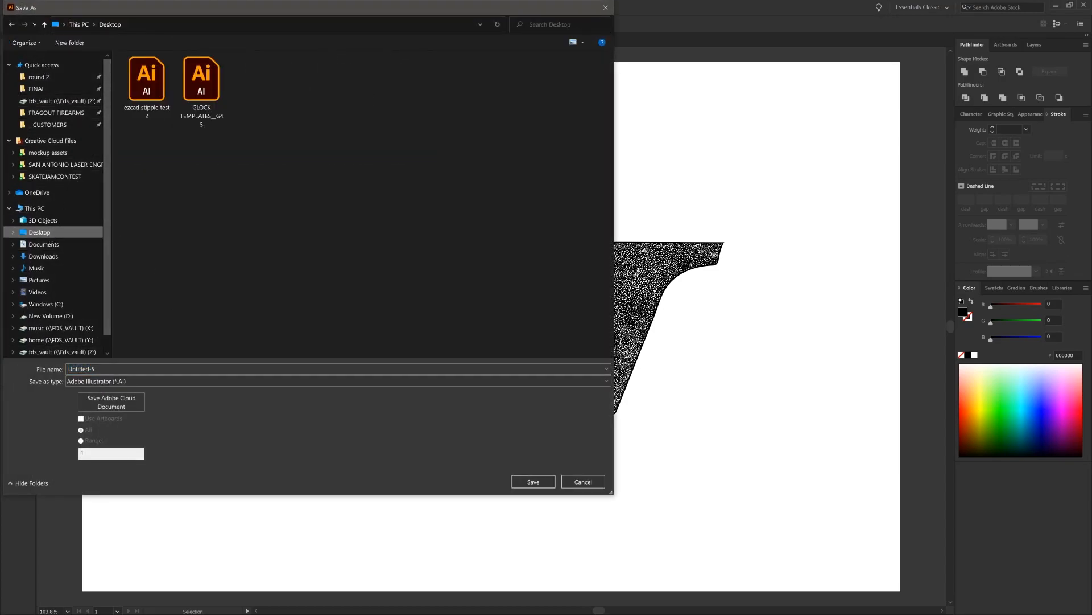
double_click(81, 369)
text(Kjnhsdjnfskdj)
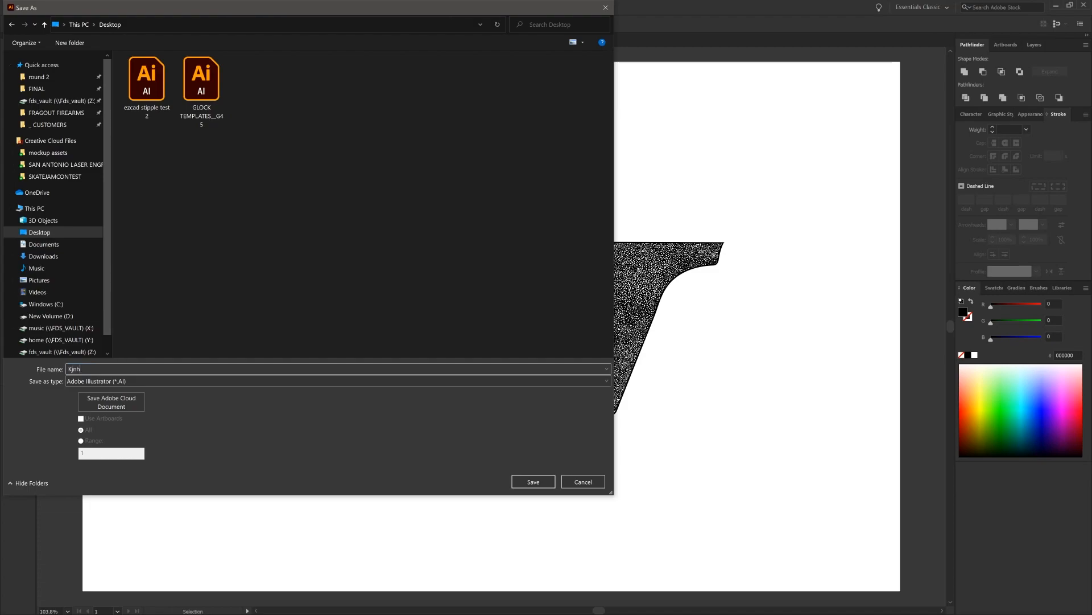
key(BackSpace)
key(BackSpace)
key(BackSpace)
key(BackSpace)
key(BackSpace)
key(BackSpace)
key(BackSpace)
key(BackSpace)
key(BackSpace)
key(BackSpace)
key(BackSpace)
key(BackSpace)
key(BackSpace)
text(GEORGE )
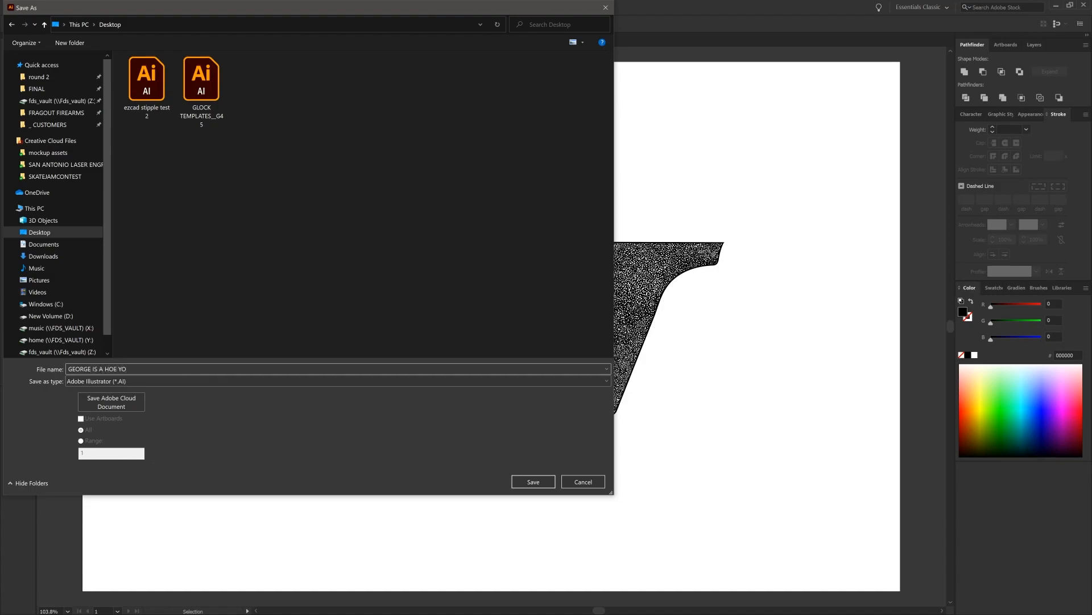
text(IS A HOE YO)
click(532, 481)
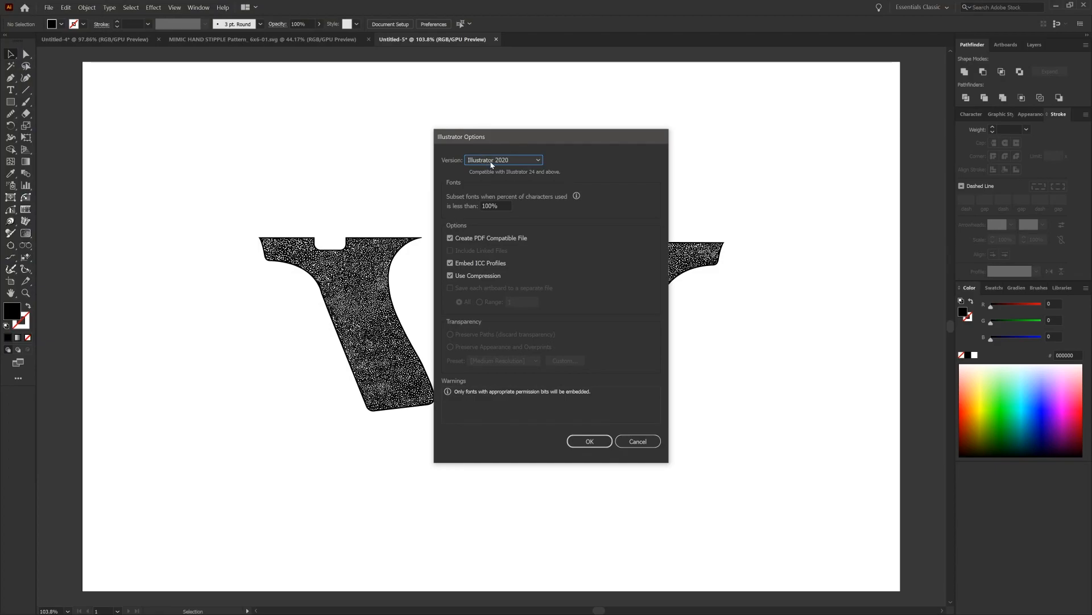
Step: Set the saved file's compatibility version to Illustrator 8 and finish saving
click(526, 160)
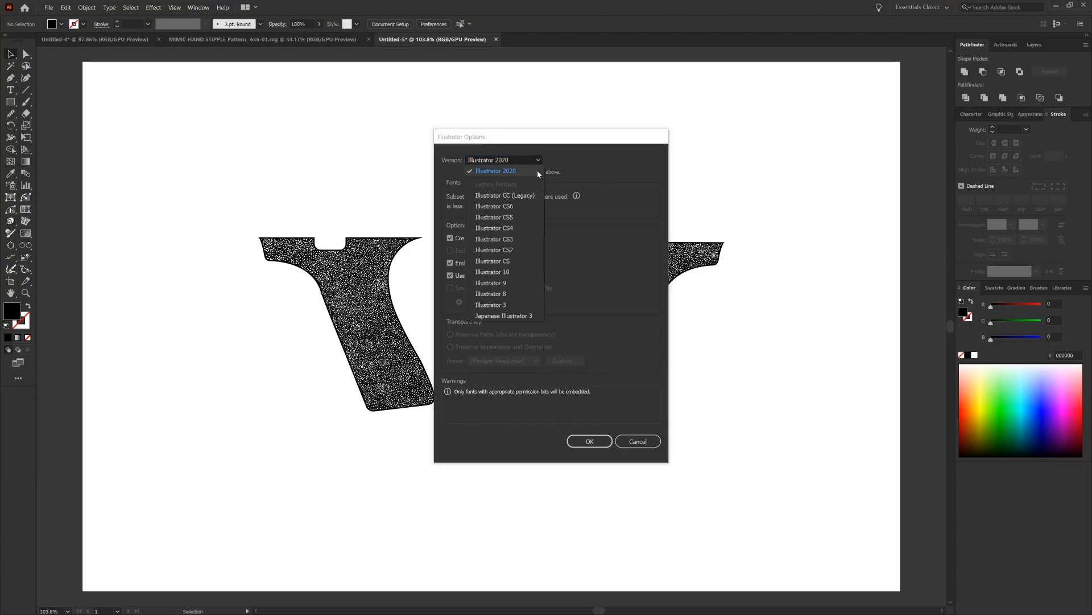
click(505, 295)
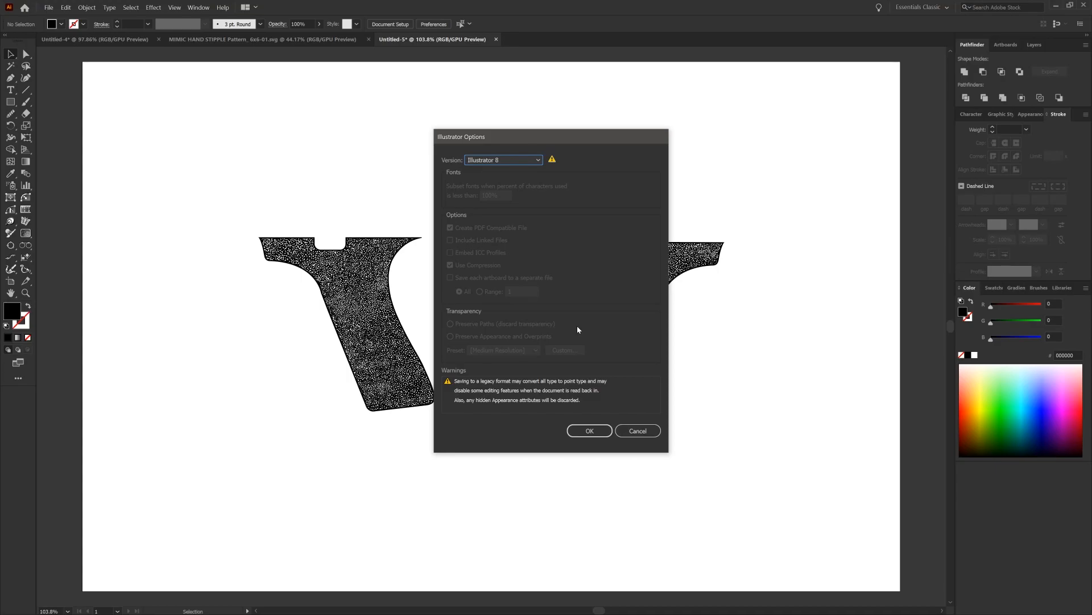
click(589, 431)
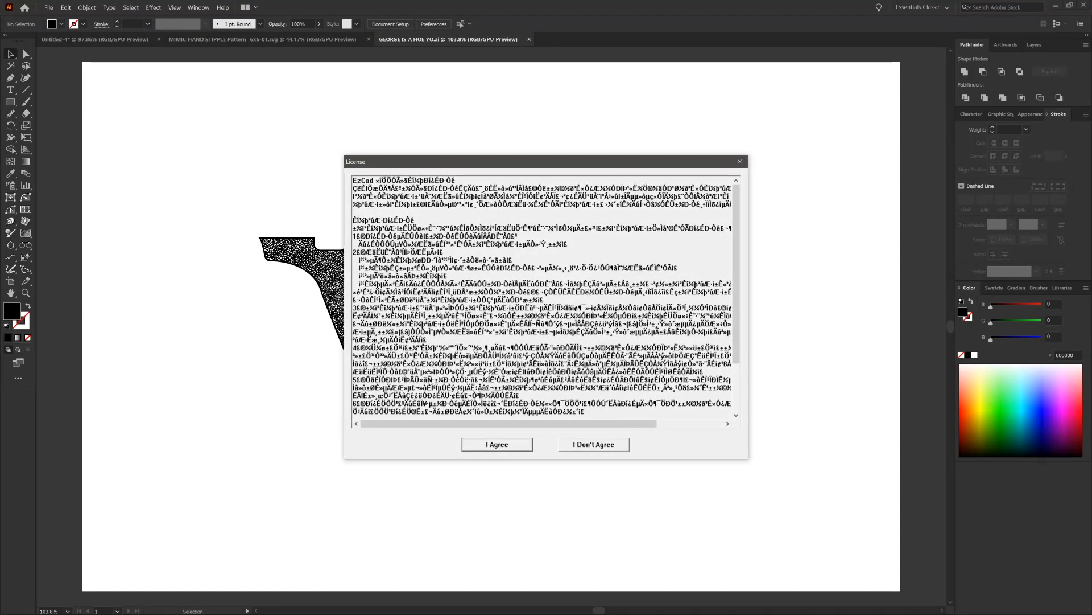
Step: Switch to EzCad2, accept its licence agreement and demo notice, and open the newly saved Illustrator file from the Desktop
click(515, 447)
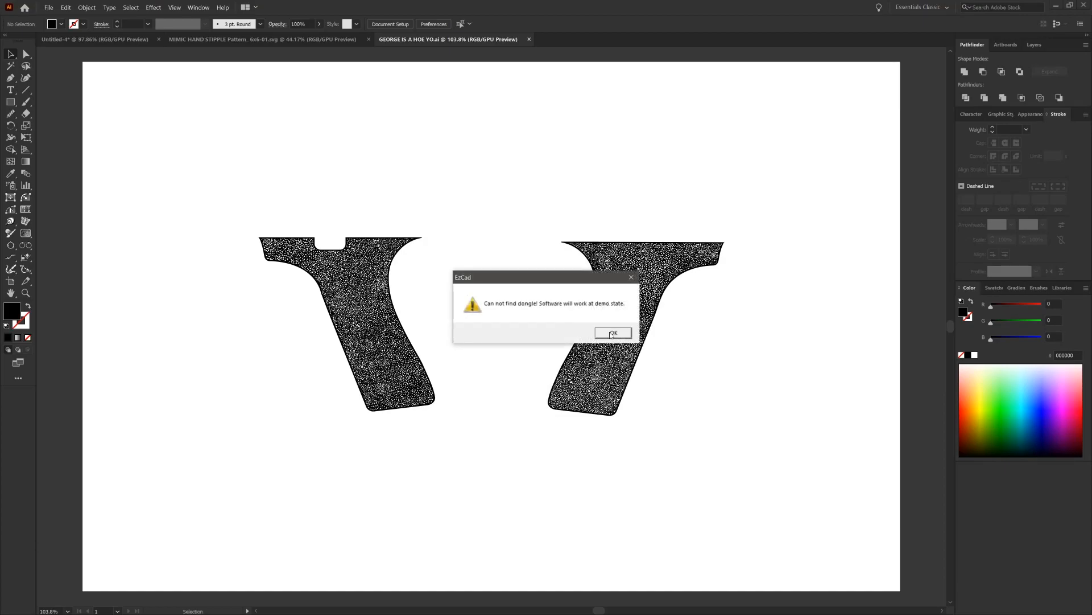
click(612, 333)
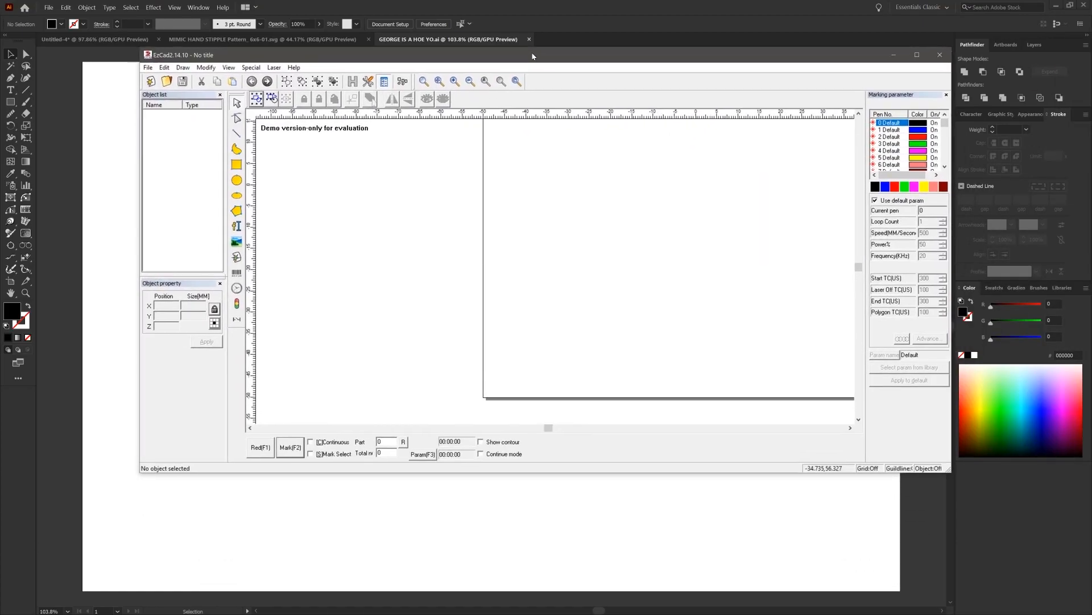
click(147, 70)
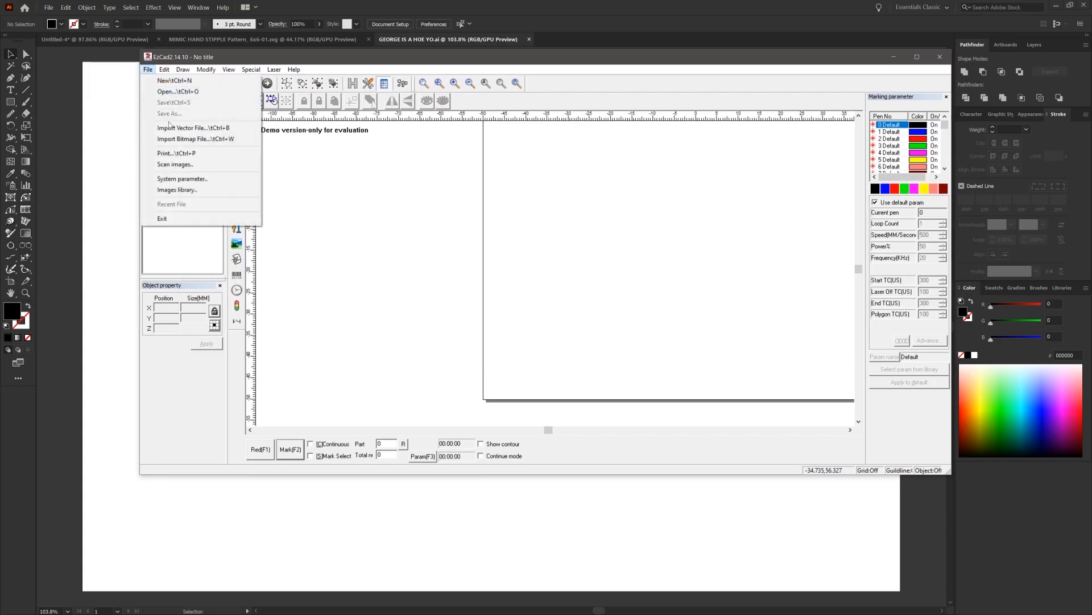
click(177, 92)
scroll(557, 252, down, 5)
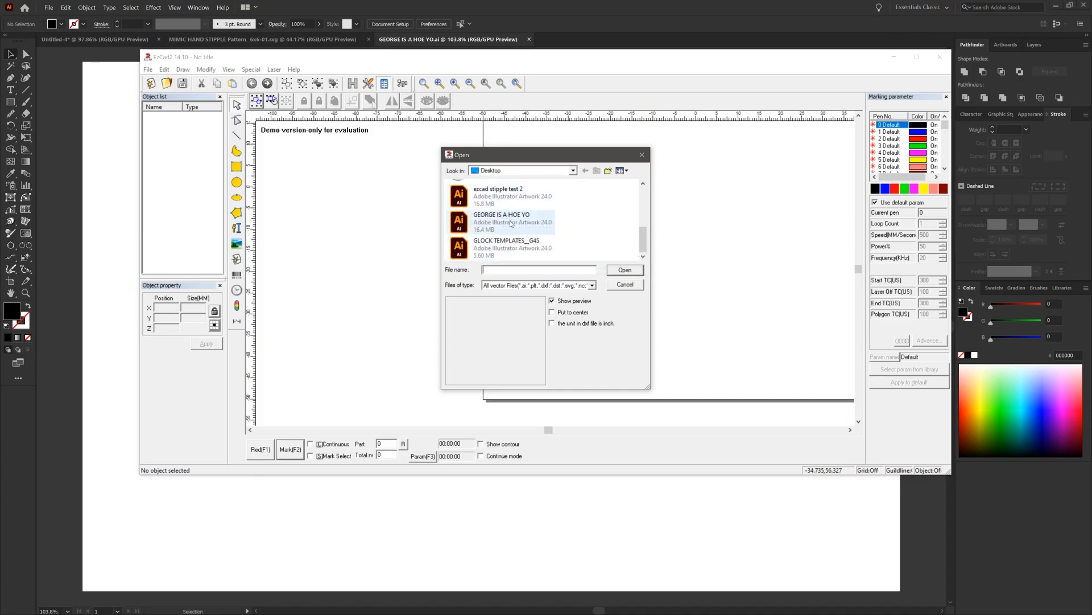
click(625, 270)
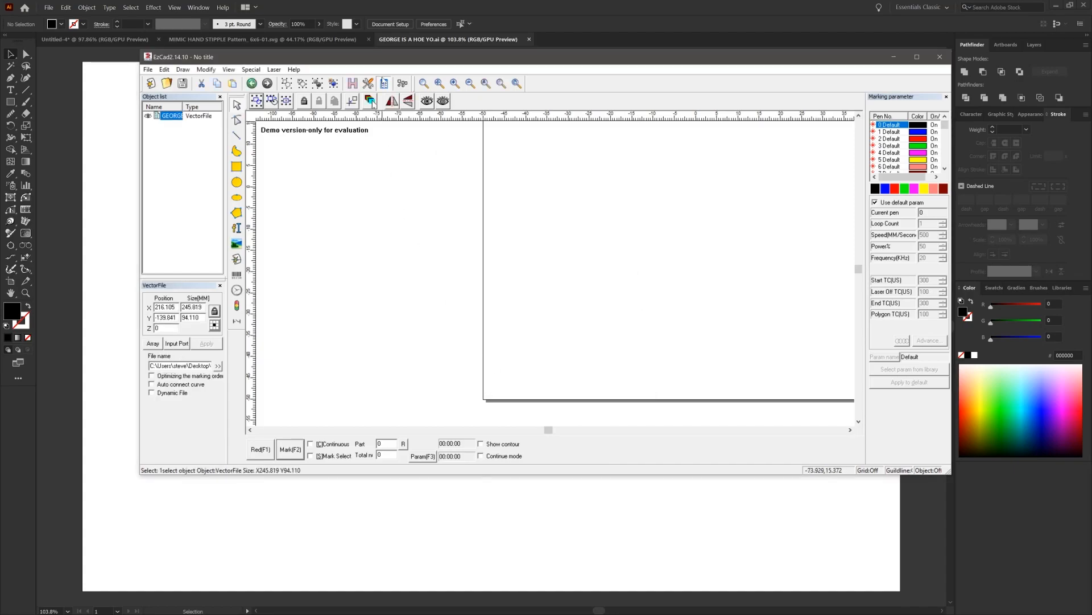
Step: Move the imported grip artwork over the work area and hatch it using Hatch1 with contour marking and 0.1 mm line spacing
click(470, 83)
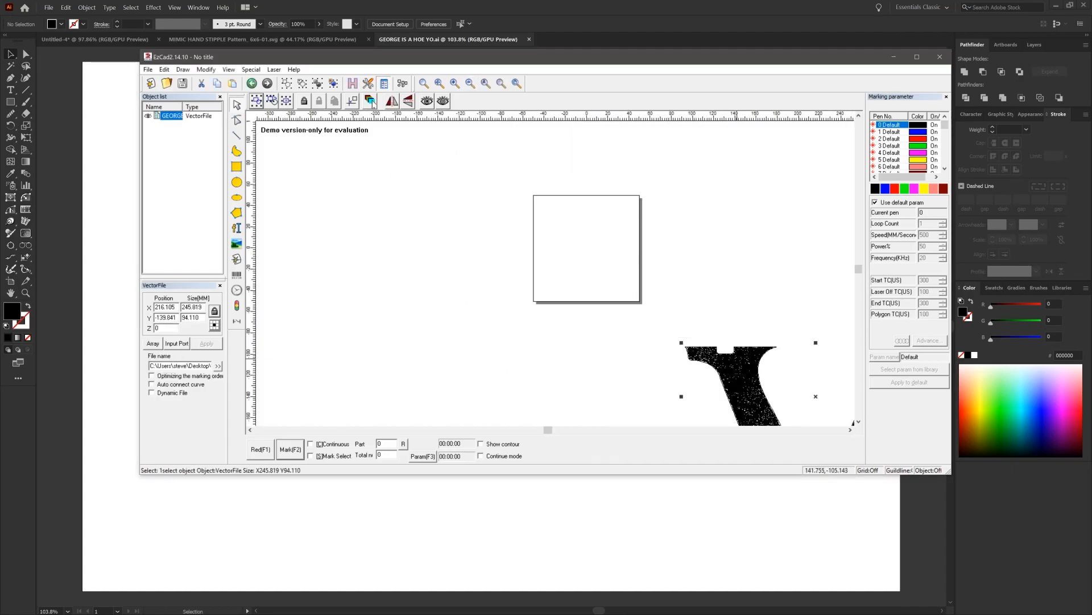
drag(728, 366, 514, 228)
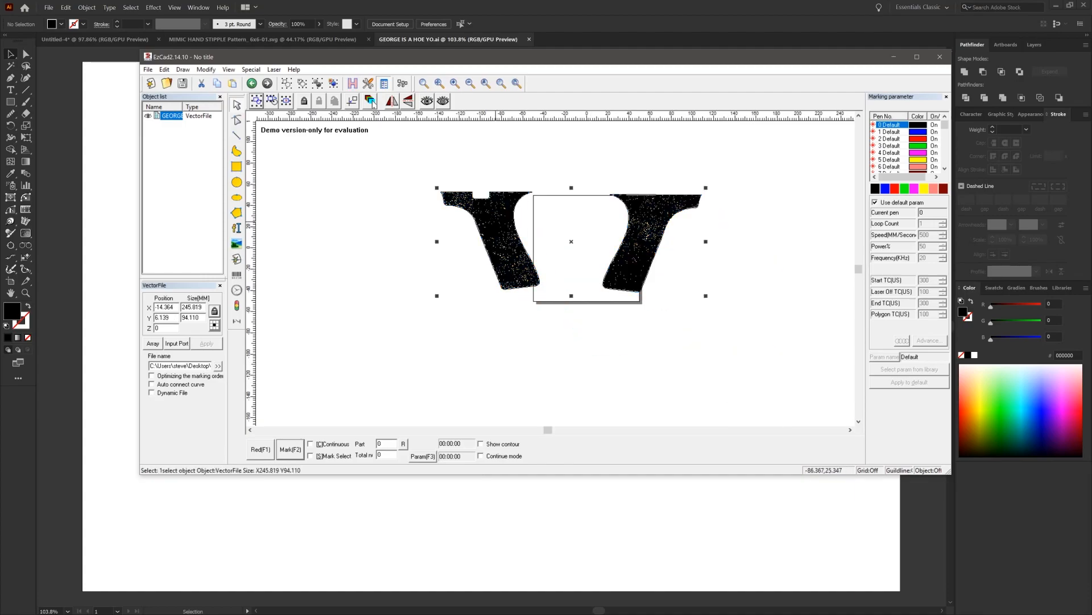
click(164, 69)
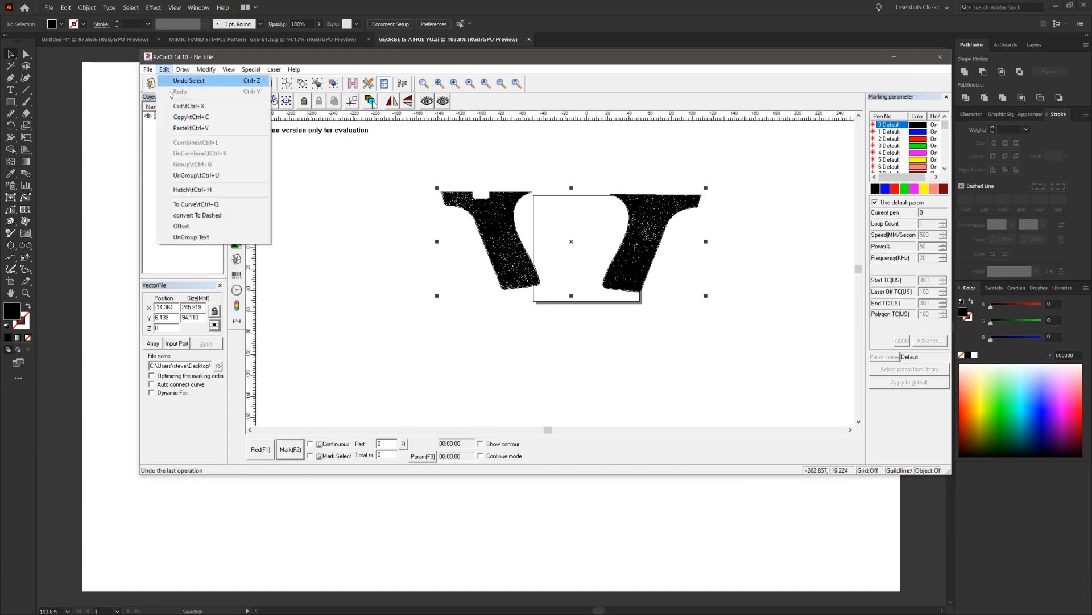
click(212, 191)
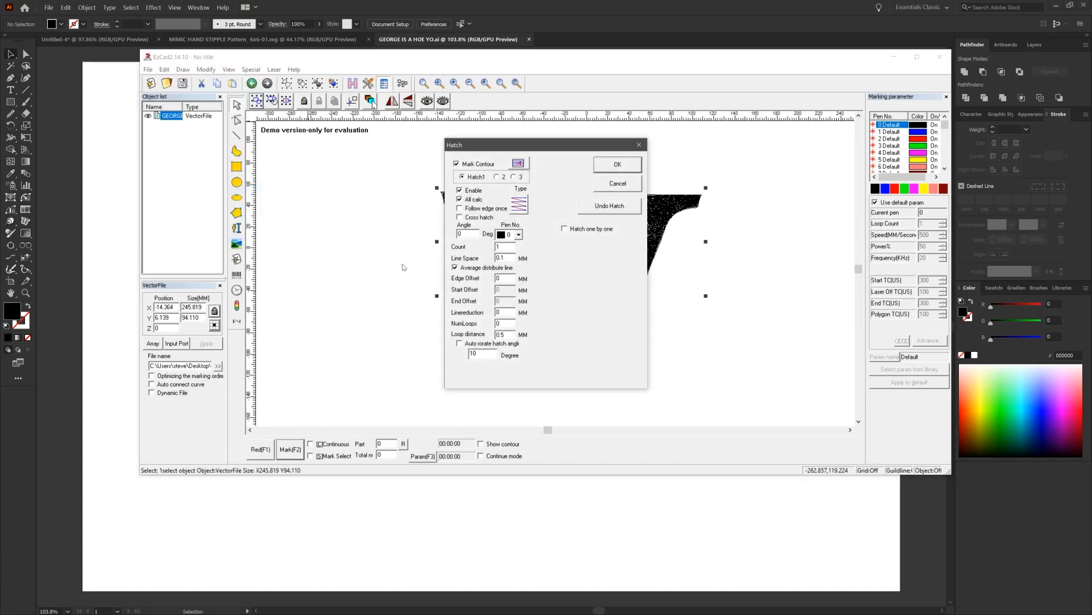
click(612, 183)
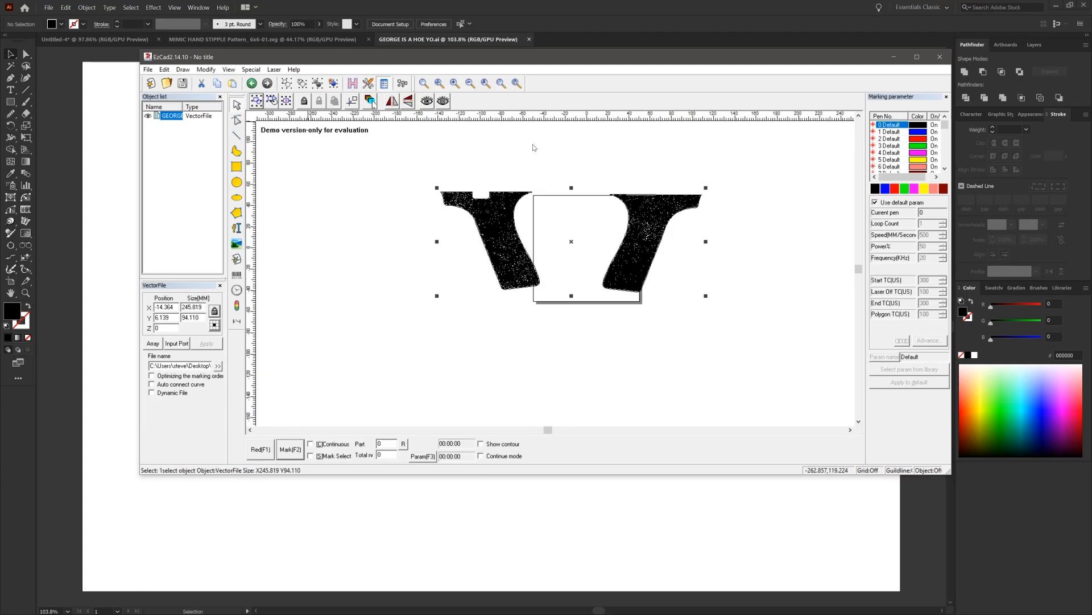
click(455, 83)
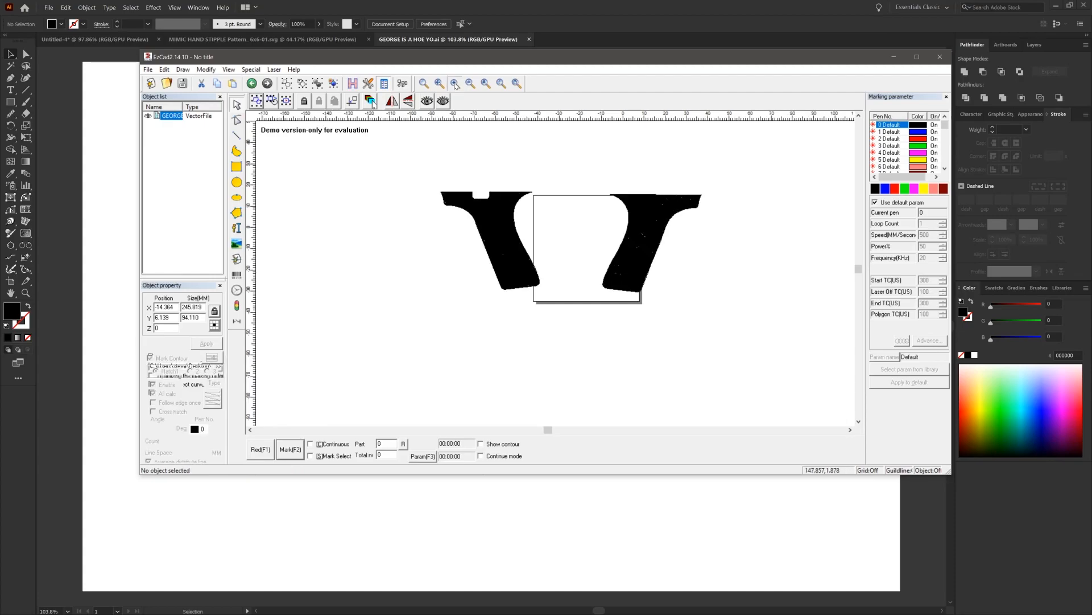
click(455, 84)
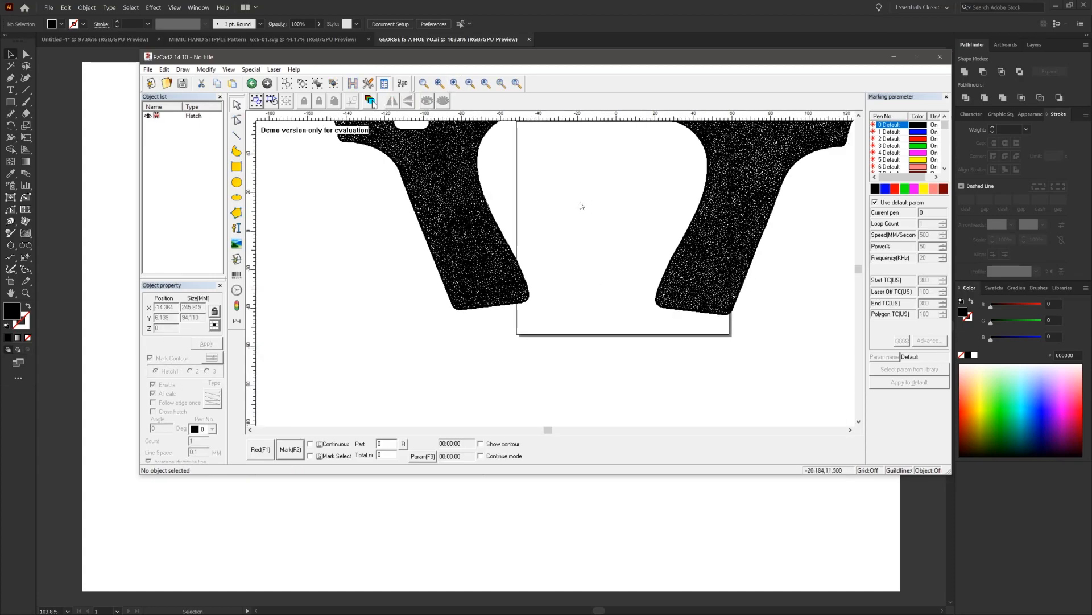
scroll(842, 131, down, 1)
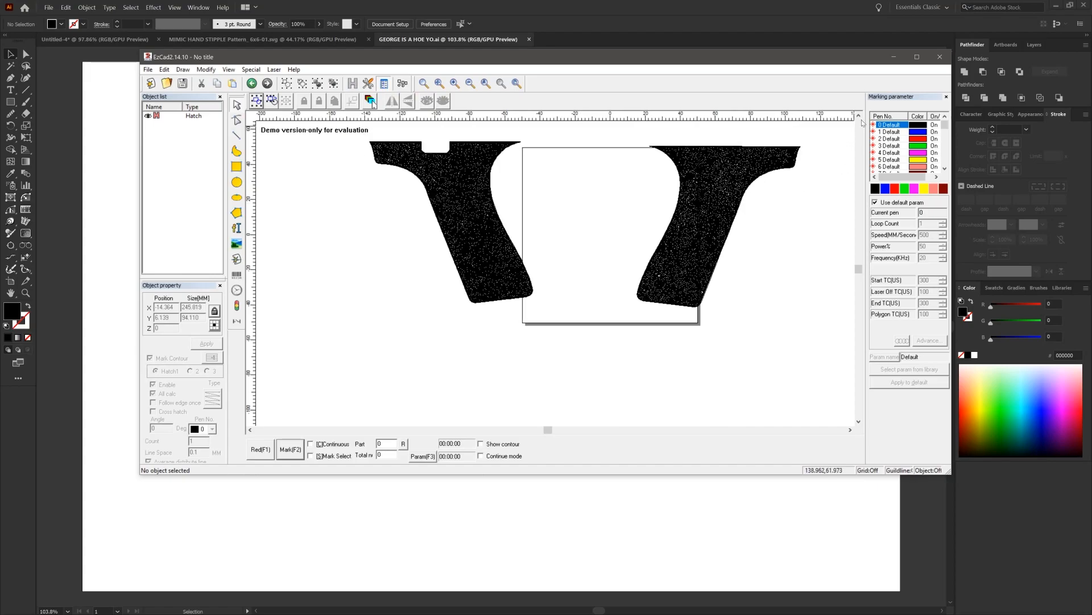
click(859, 115)
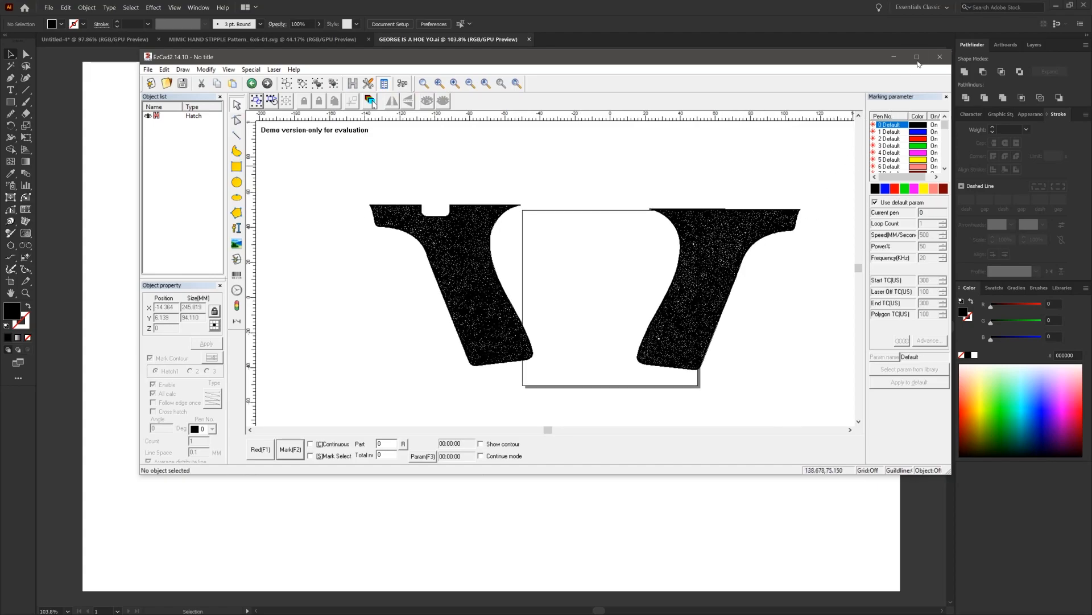
Step: Minimise EzCad2, return to Illustrator and create a new 17 x 11 in landscape Tabloid document in RGB colour
click(892, 58)
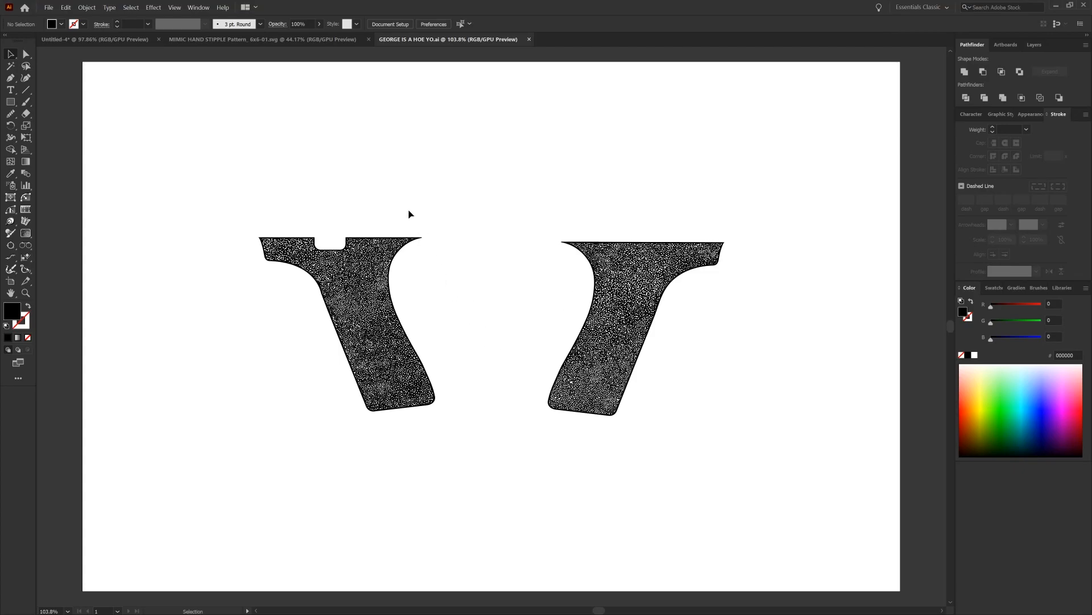
click(316, 41)
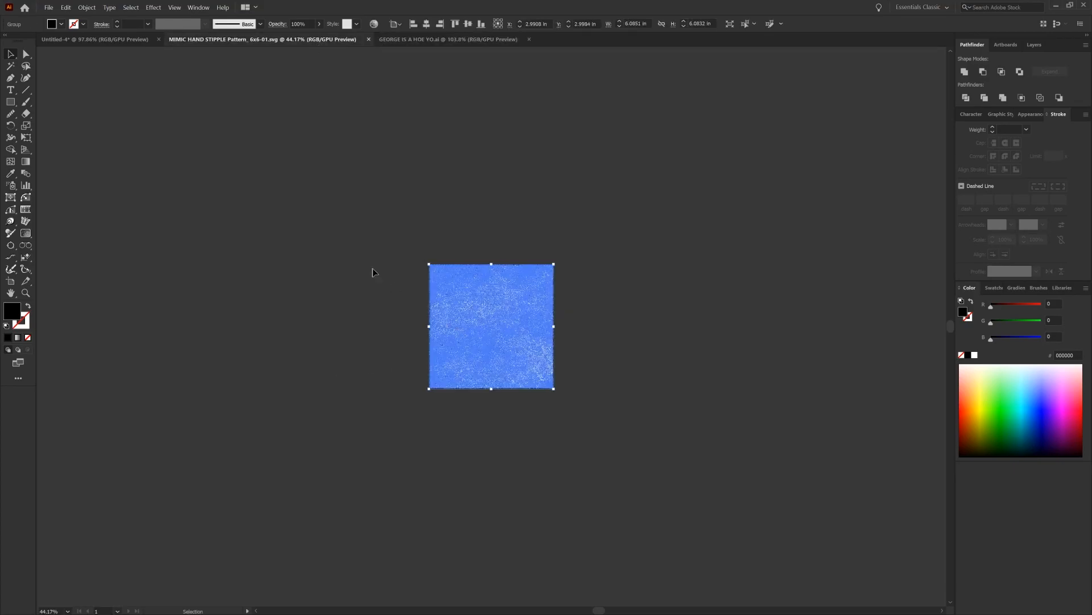
click(114, 41)
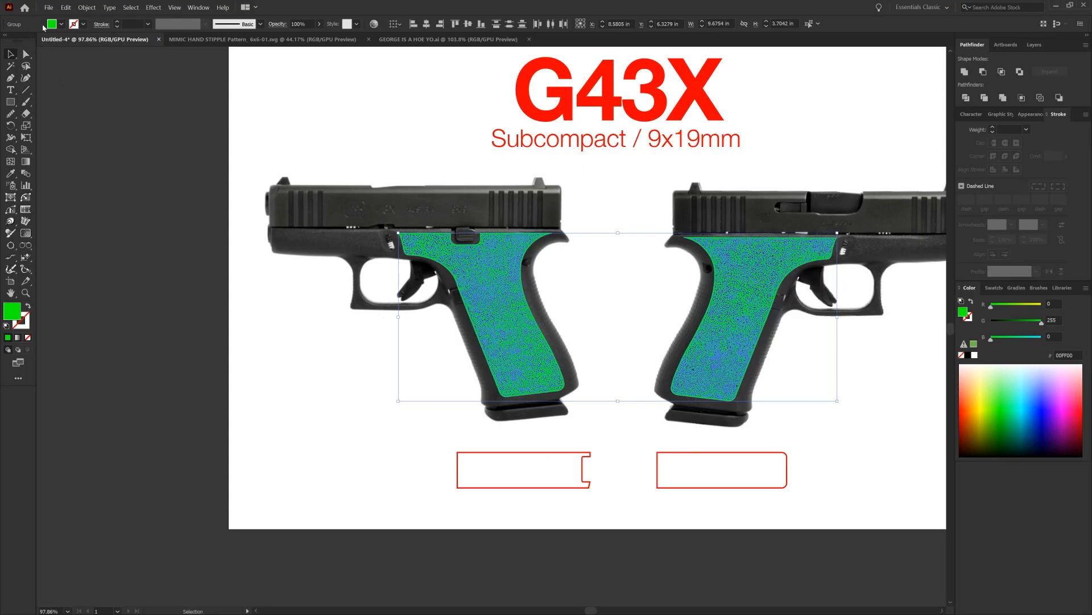
click(48, 8)
click(162, 116)
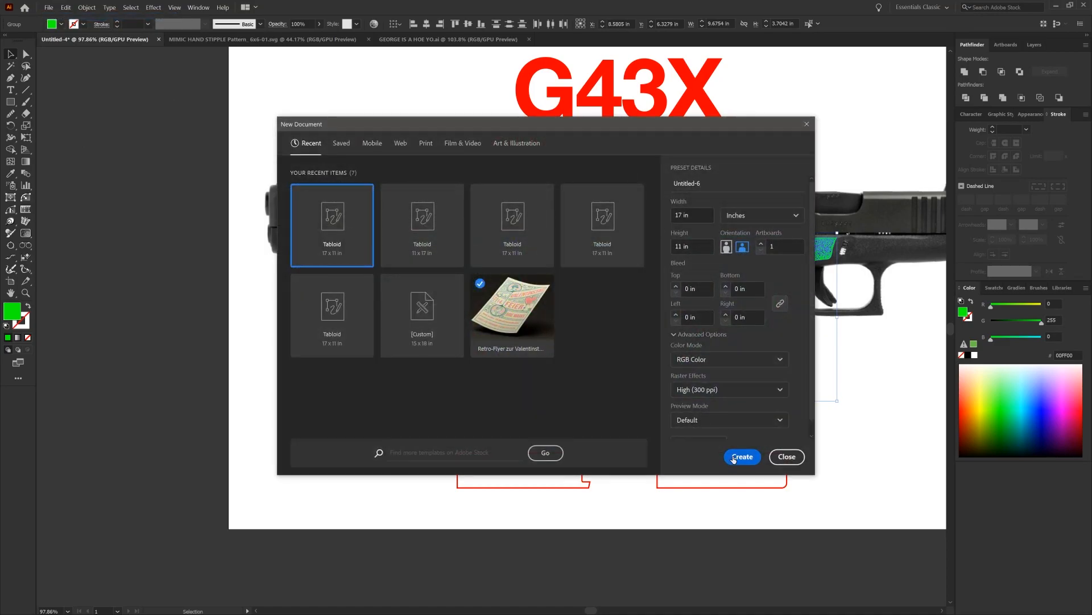
click(737, 455)
Step: Draw a rectangle about 5.15 x 4.55 in on the blank artboard, with no fill and a 3 pt yellow FFFF00 stroke
click(10, 102)
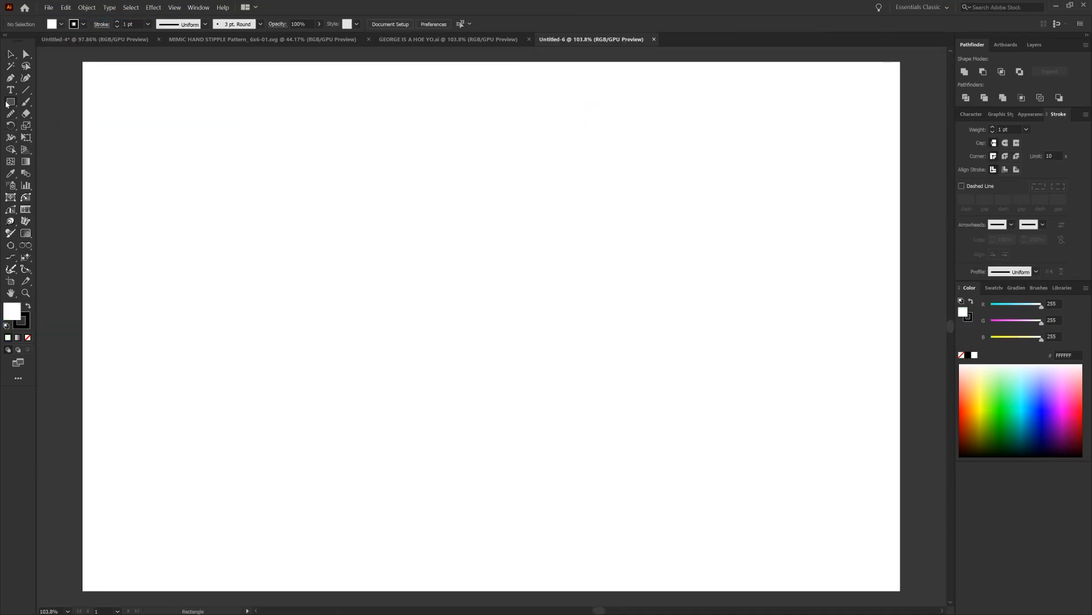
drag(370, 159, 618, 378)
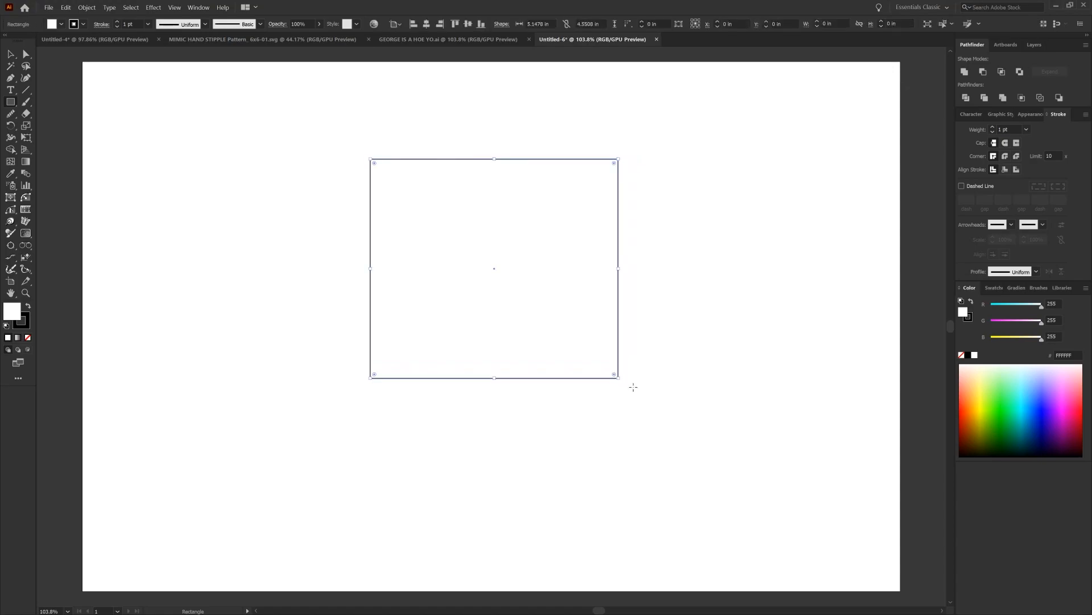
click(961, 358)
key(x)
drag(1006, 320, 1041, 309)
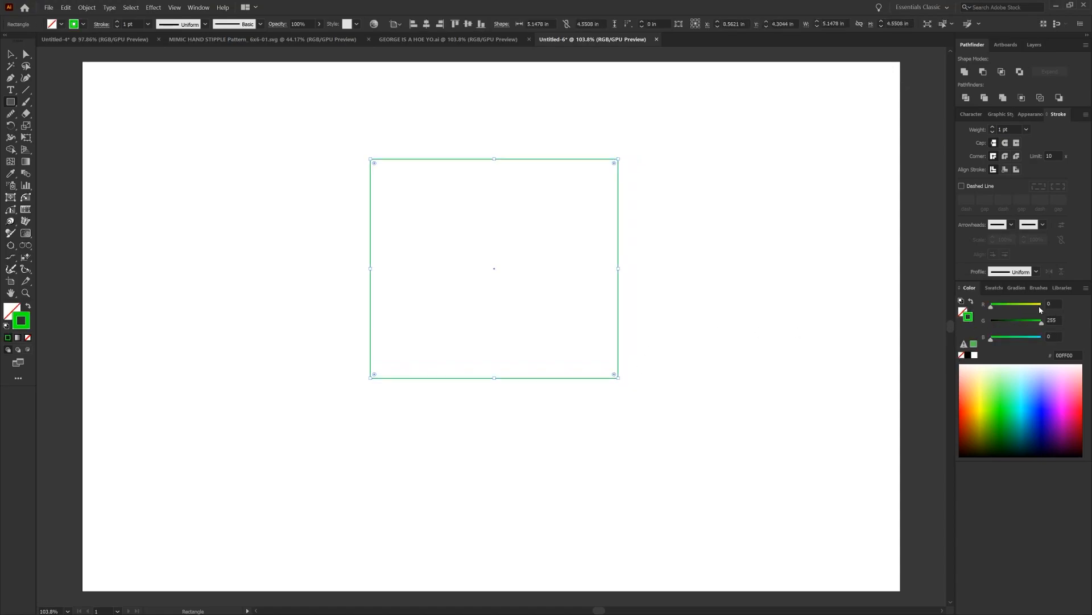
click(1040, 307)
click(1026, 130)
click(1047, 196)
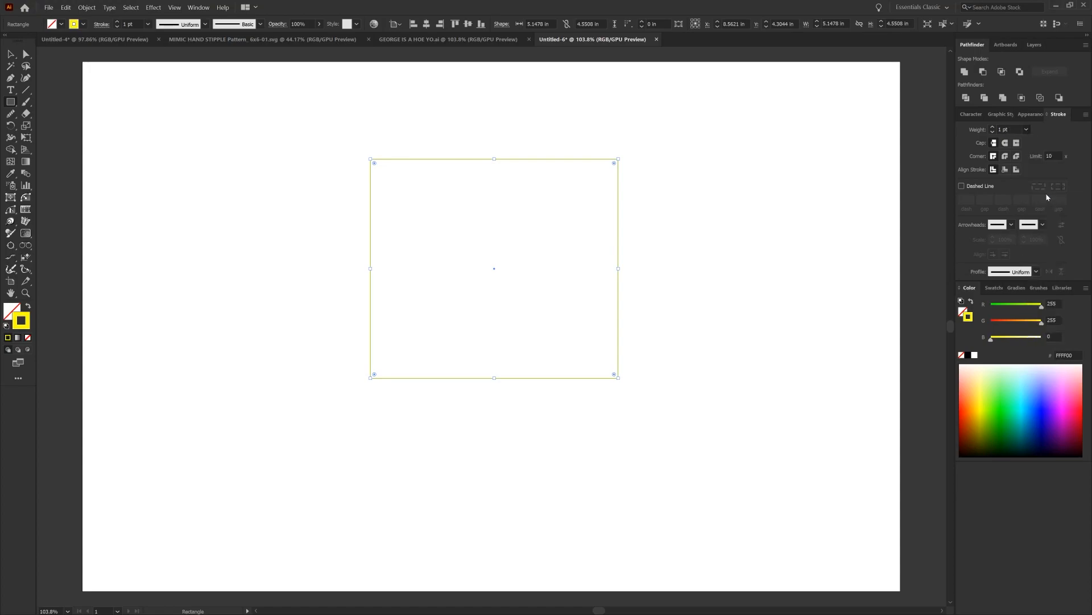
key(v)
drag(749, 371, 480, 138)
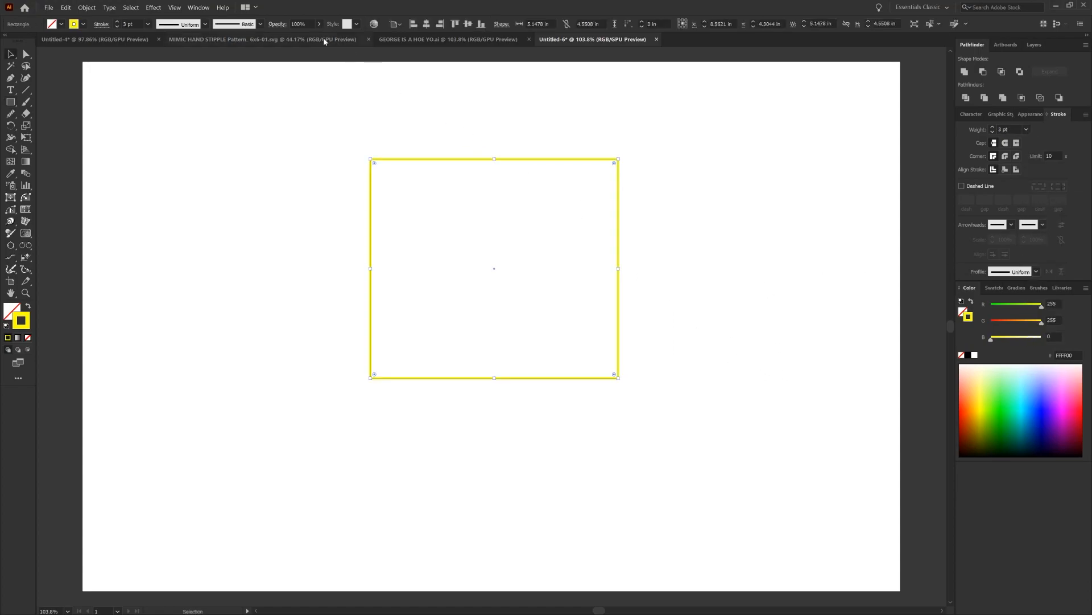
Step: Copy the stipple pattern group from the MIMIC HAND STIPPLE document and paste it into the new document with the yellow rectangle
click(304, 40)
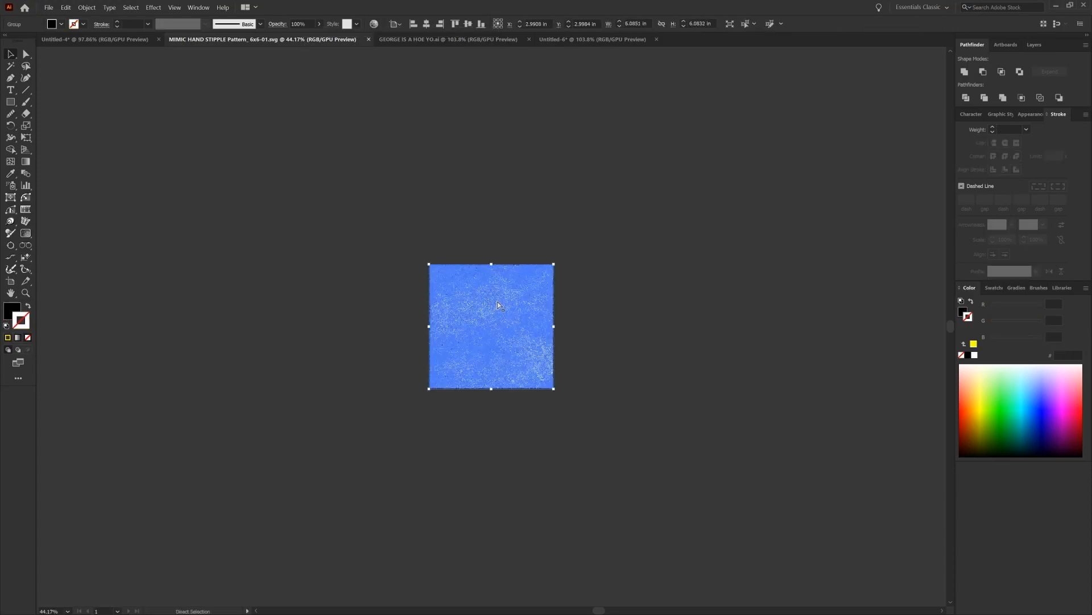
click(142, 43)
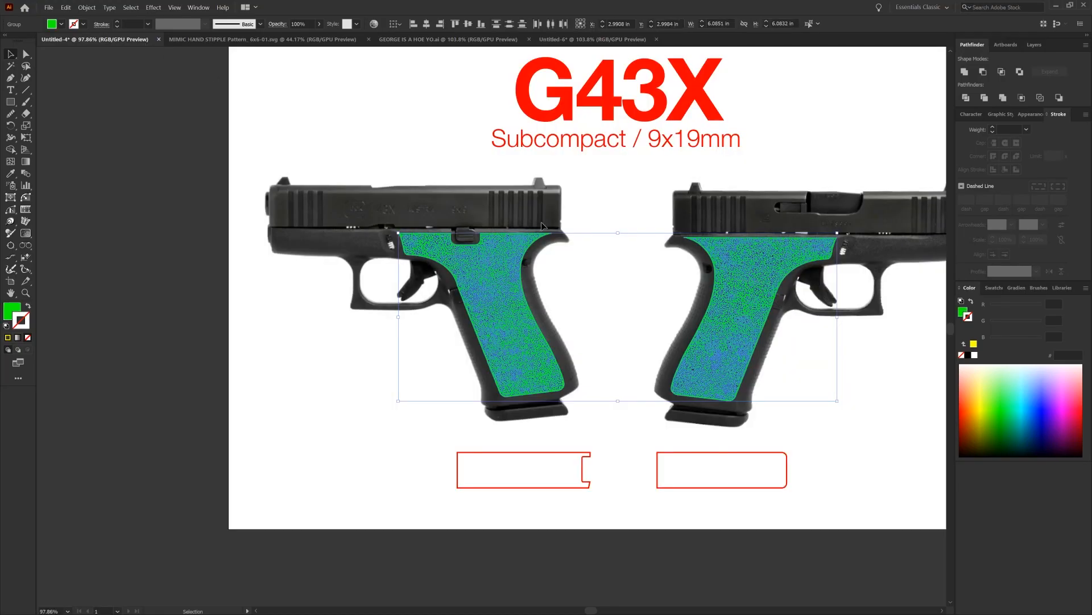
click(442, 39)
click(576, 40)
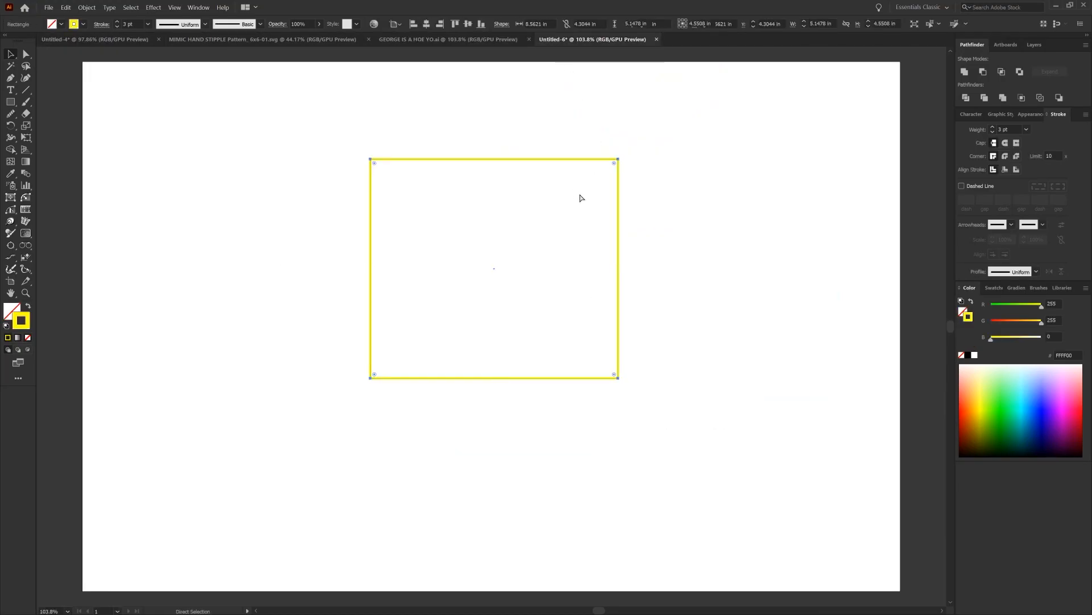
key(ctrl+v)
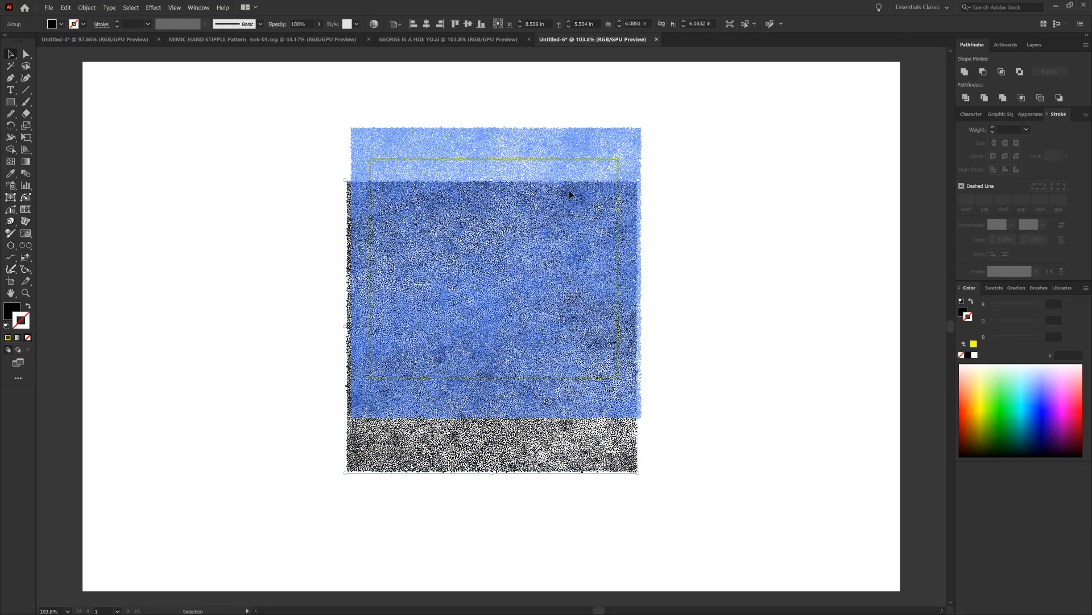
Step: Position the stipple pattern over the yellow rectangle so it covers the outline completely, and send the pattern to the back
drag(569, 194, 569, 194)
right_click(569, 194)
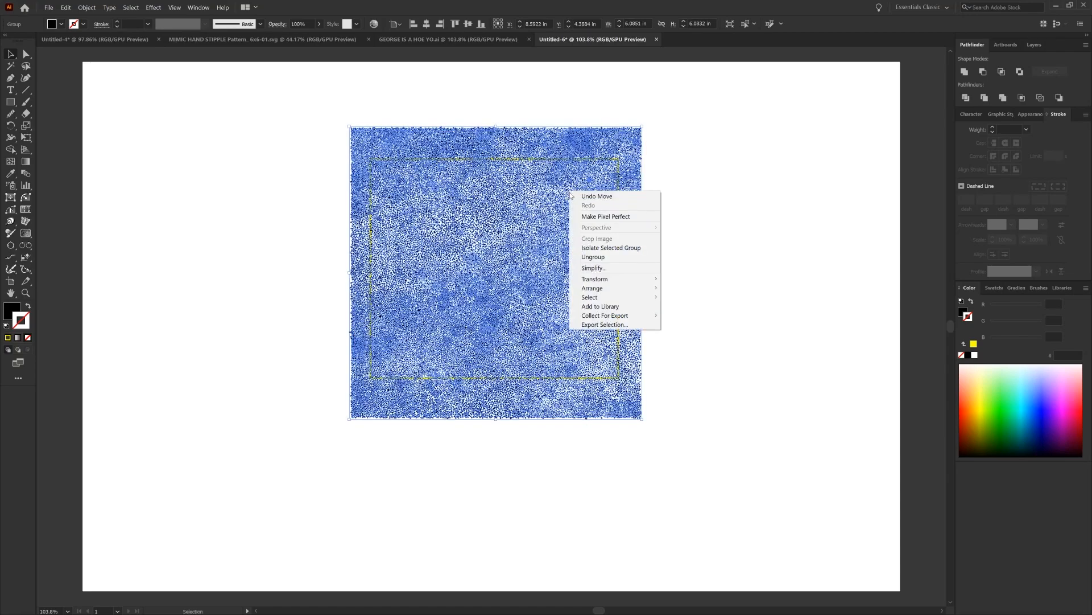
mouse_move(611, 288)
click(693, 316)
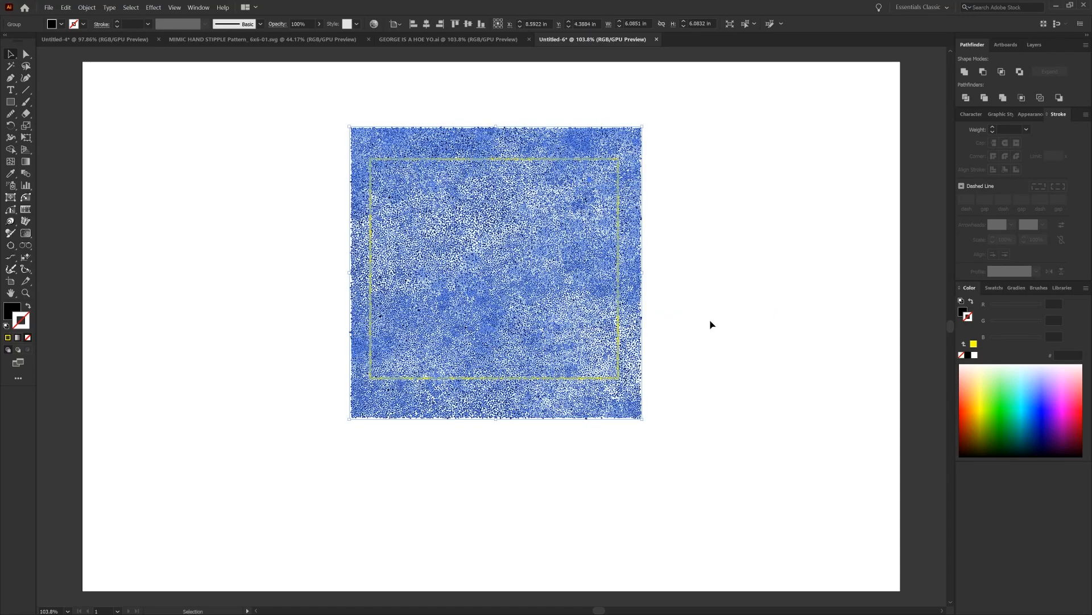
click(654, 414)
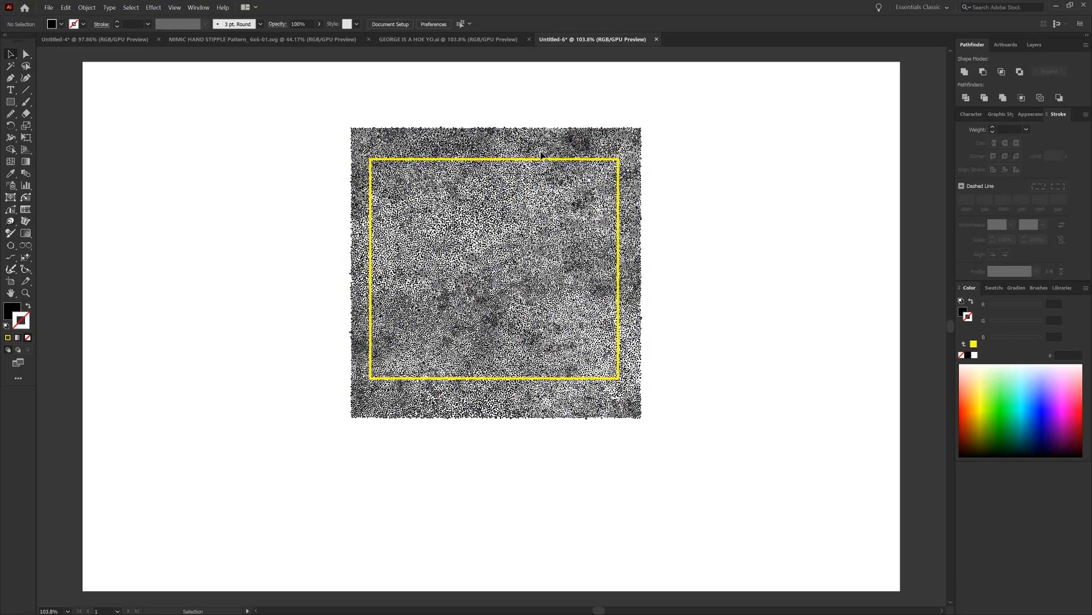
Step: Draw a black-filled rectangle about 5.74 x 5.34 in over the stipple pattern, slightly larger than the yellow rectangle
key(m)
drag(358, 149, 635, 404)
click(963, 312)
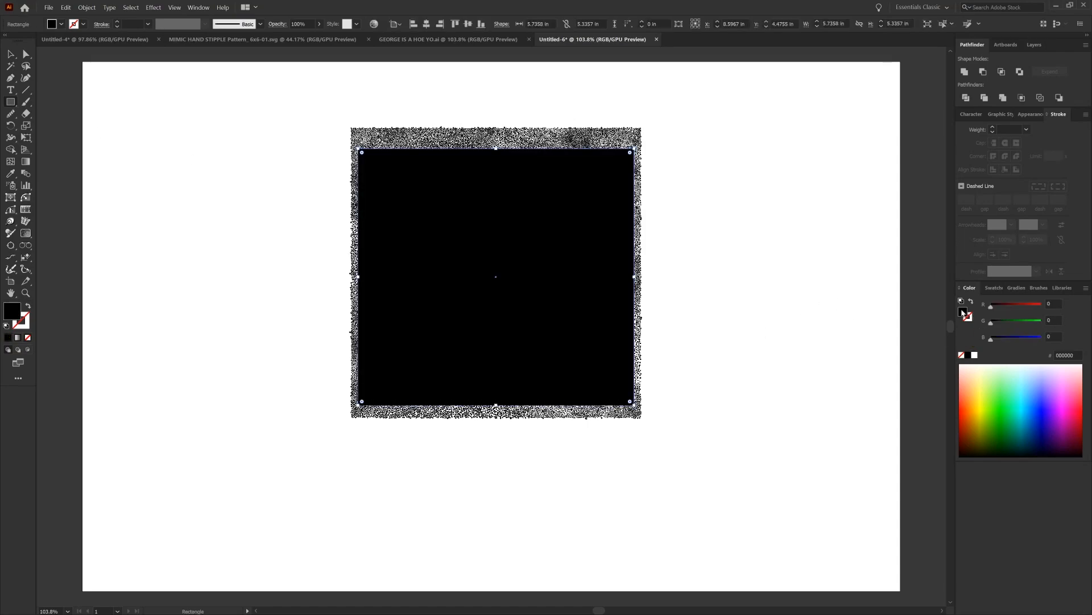
key(v)
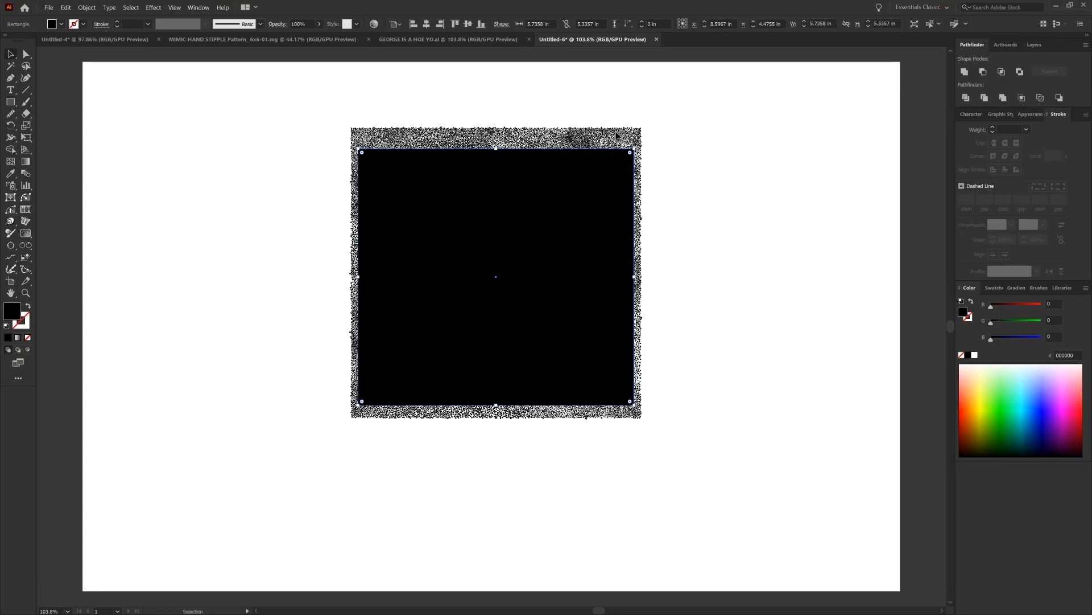
Step: Recolour the stipple pattern group red by setting its fill's R value to 255
key(ctrl+a)
click(1053, 304)
text(255)
key(Return)
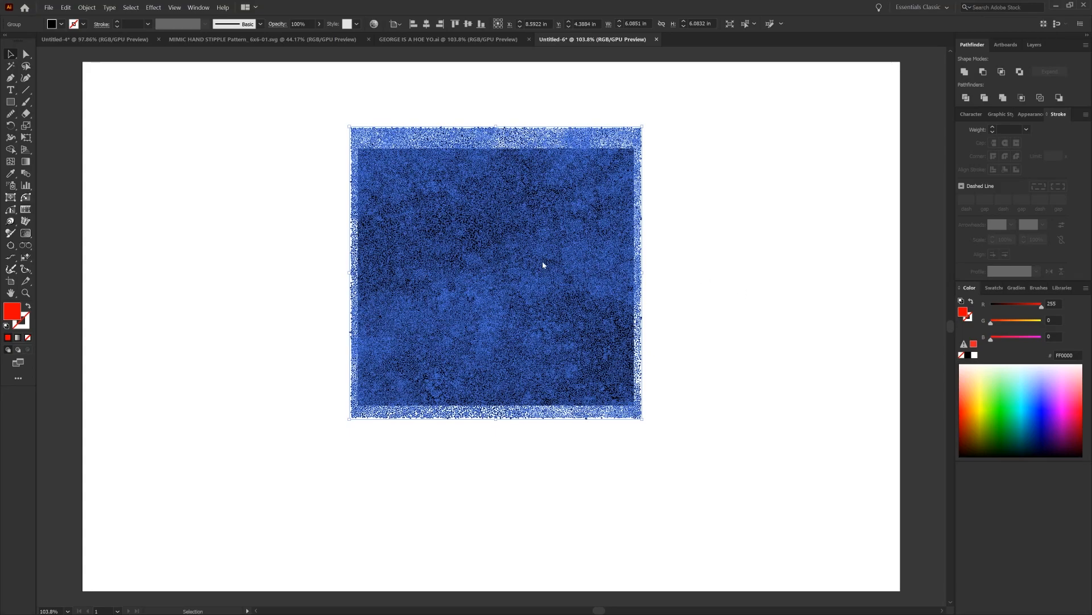
key(ctrl+h)
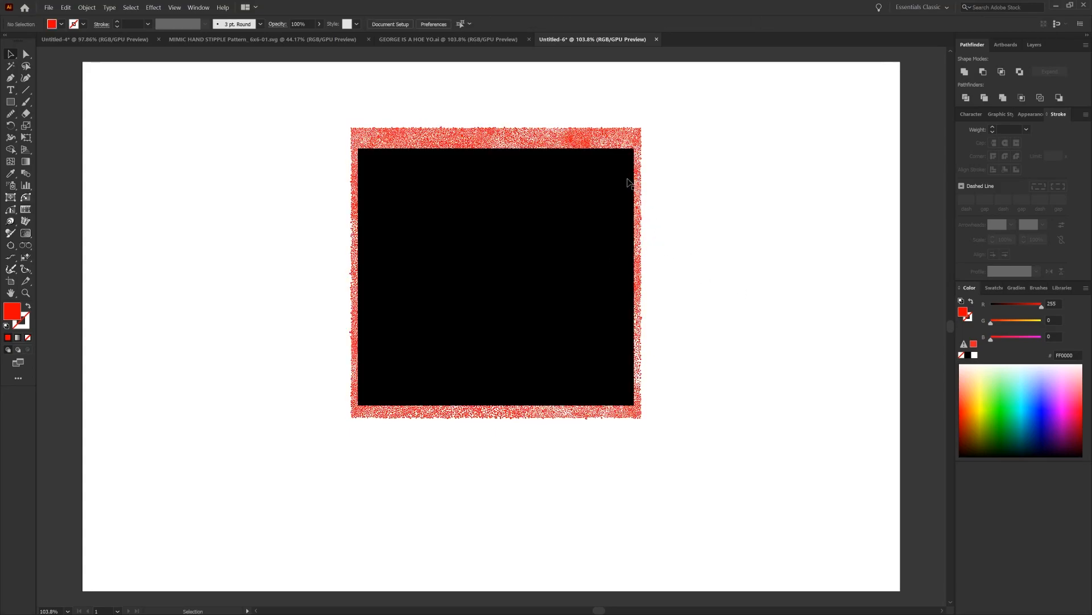
Step: Send the black rectangle to the back and group it with the red stipple pattern
click(625, 177)
right_click(624, 178)
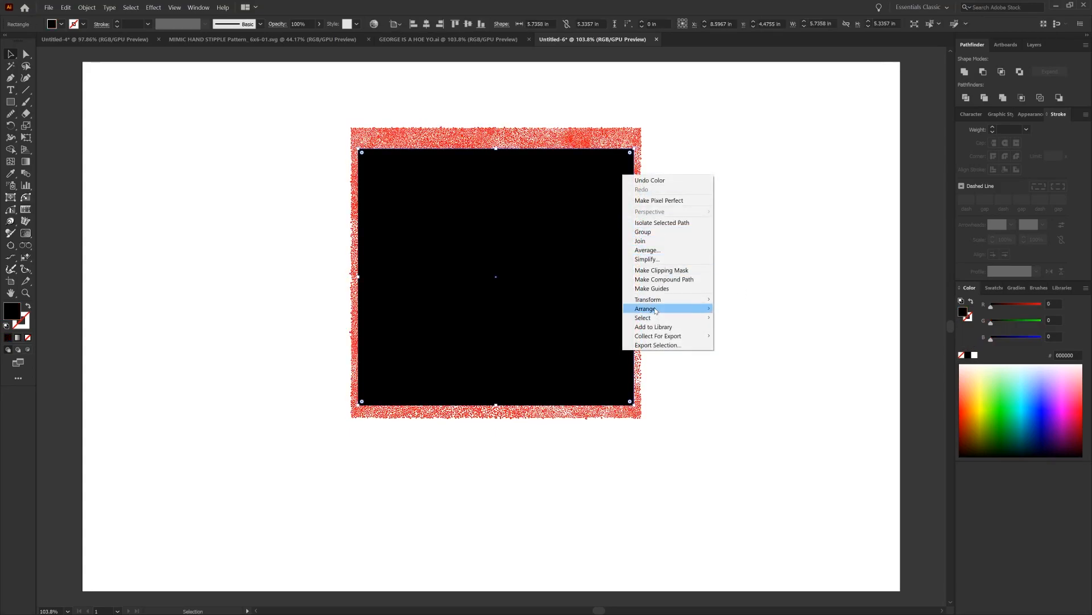
mouse_move(655, 310)
click(756, 338)
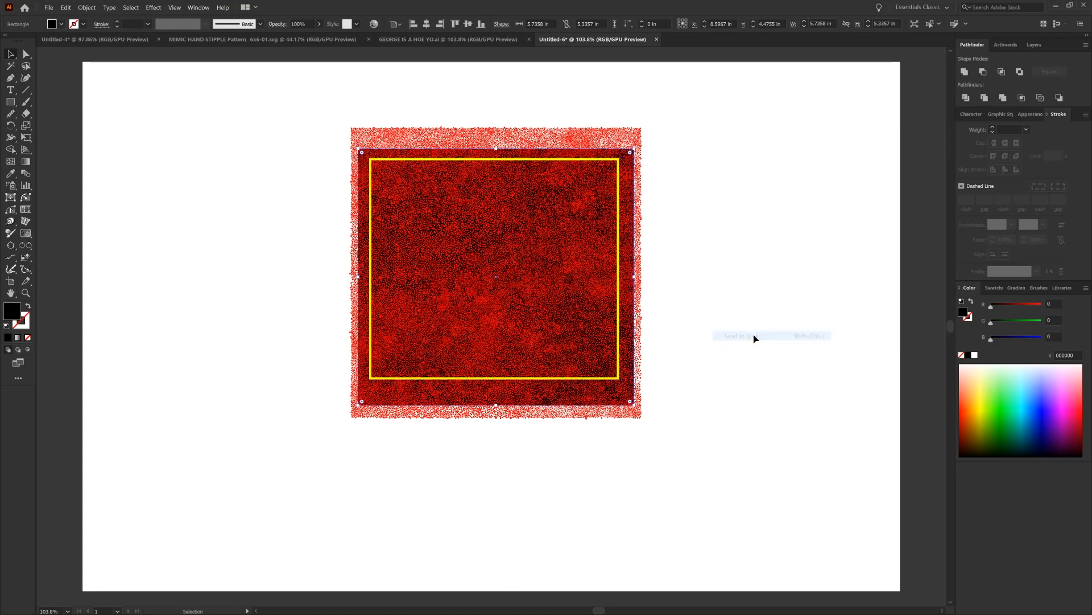
key(ctrl+a)
right_click(632, 214)
click(660, 270)
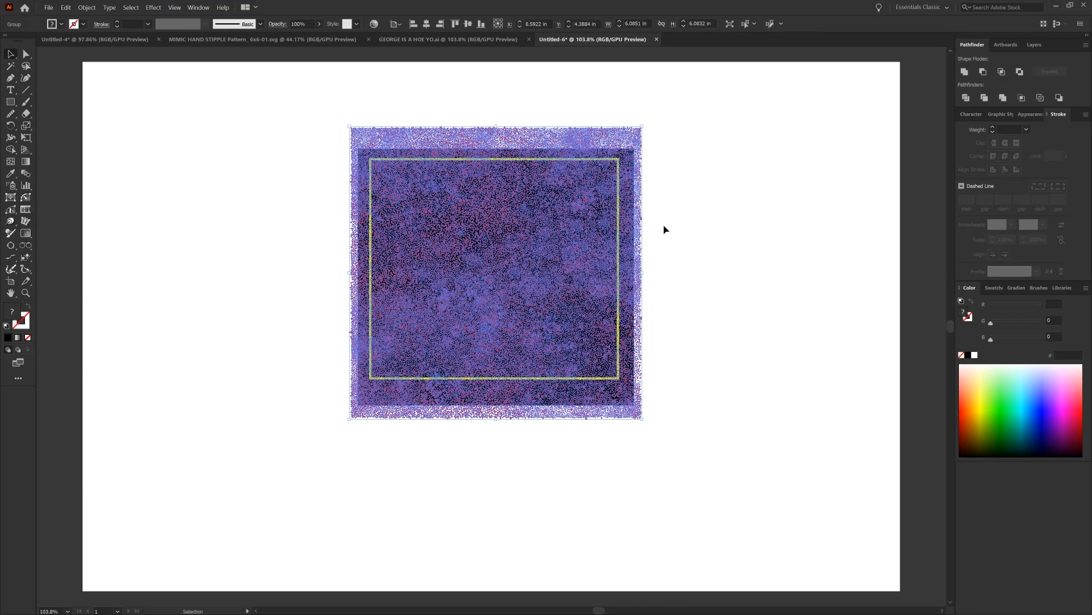
click(661, 225)
Step: Paste a copy of the yellow rectangle in front and swap its stroke and fill so it is solid yellow
click(619, 206)
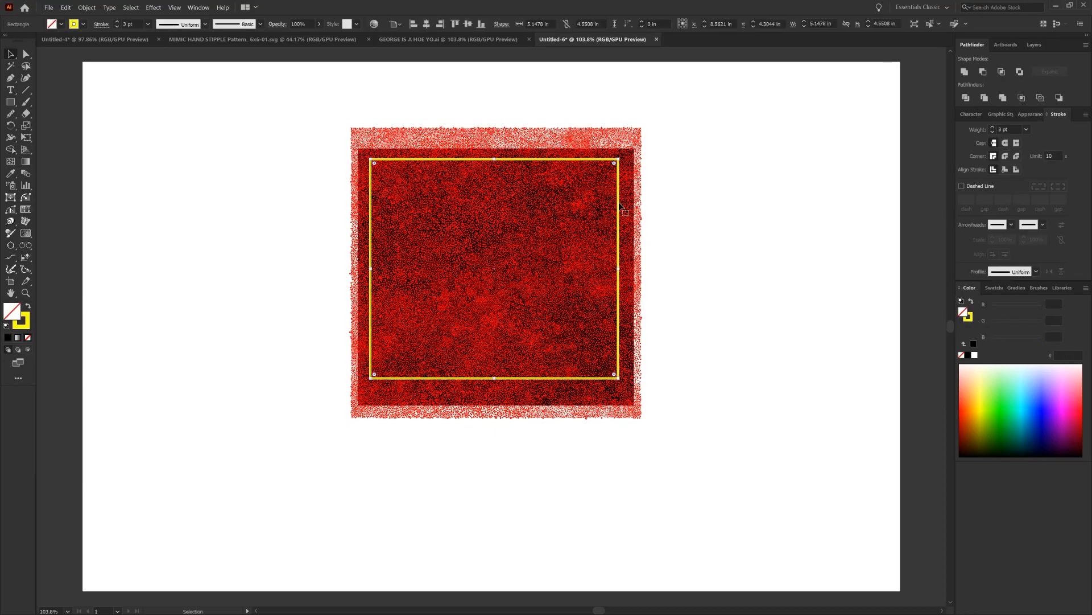
click(65, 7)
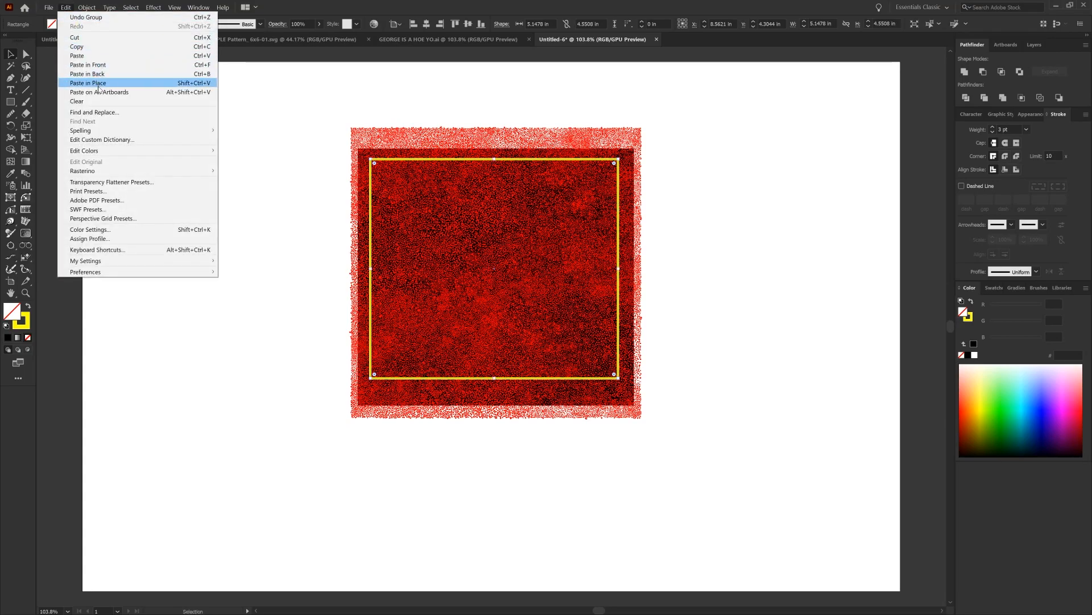
click(90, 65)
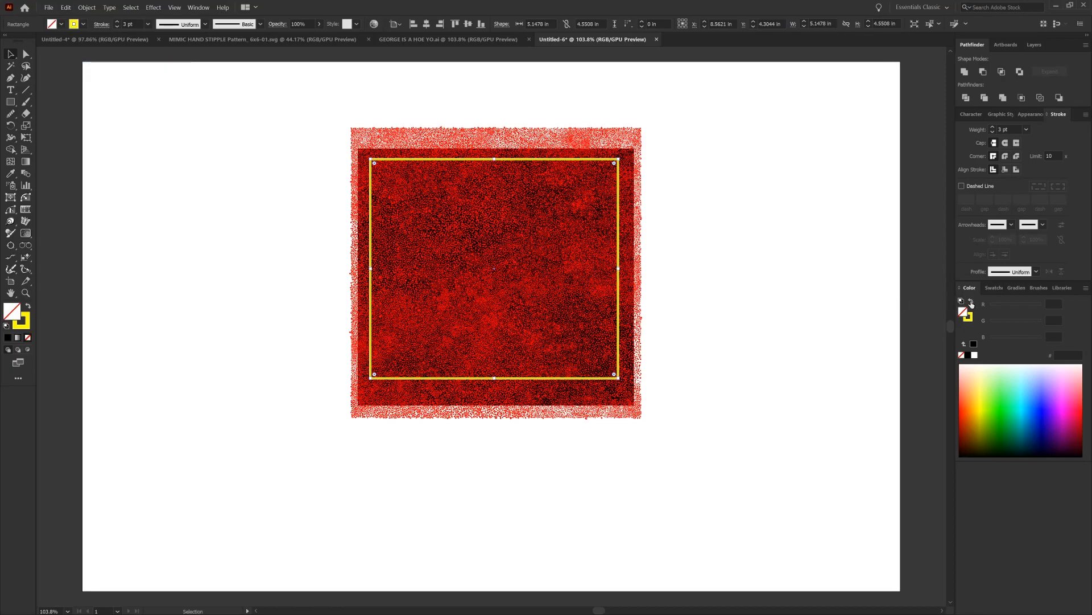
key(shift+x)
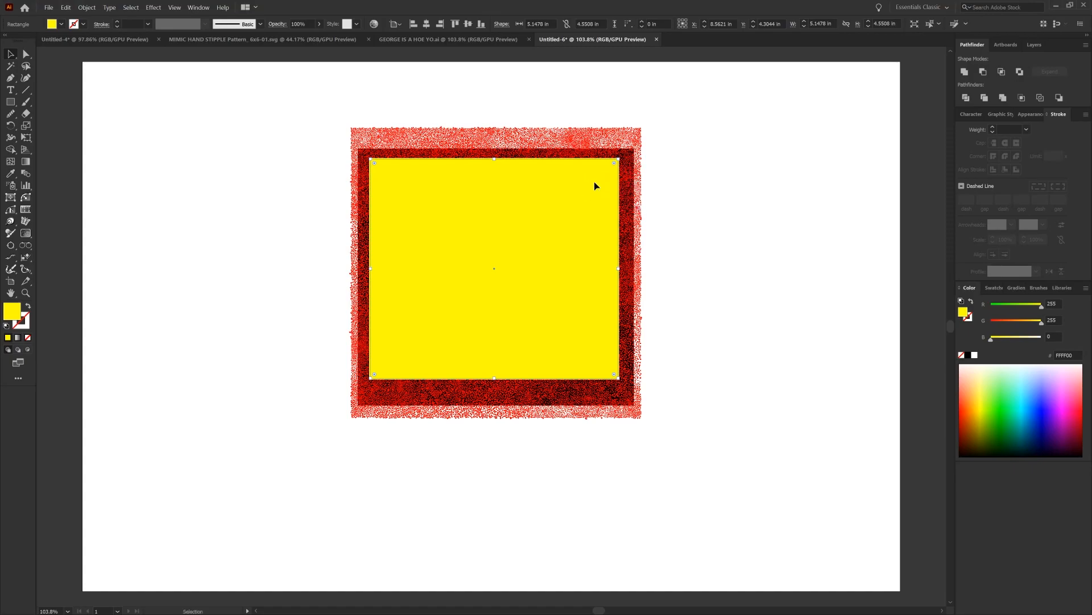
Step: Clip the grouped stipple and black background to the solid yellow rectangle with a clipping mask
shift+click(628, 171)
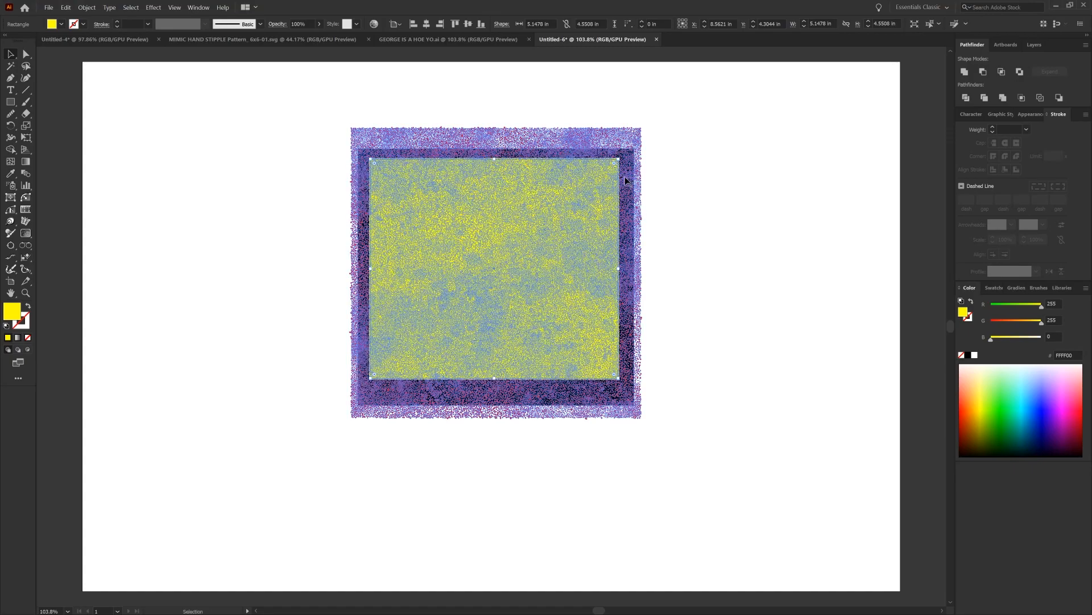
right_click(628, 173)
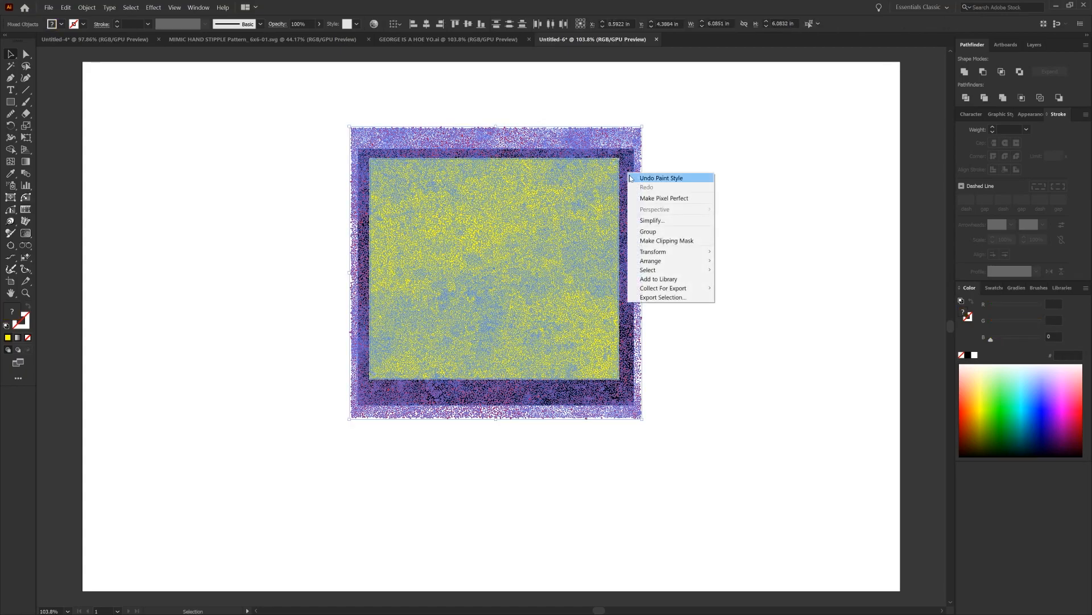
click(671, 239)
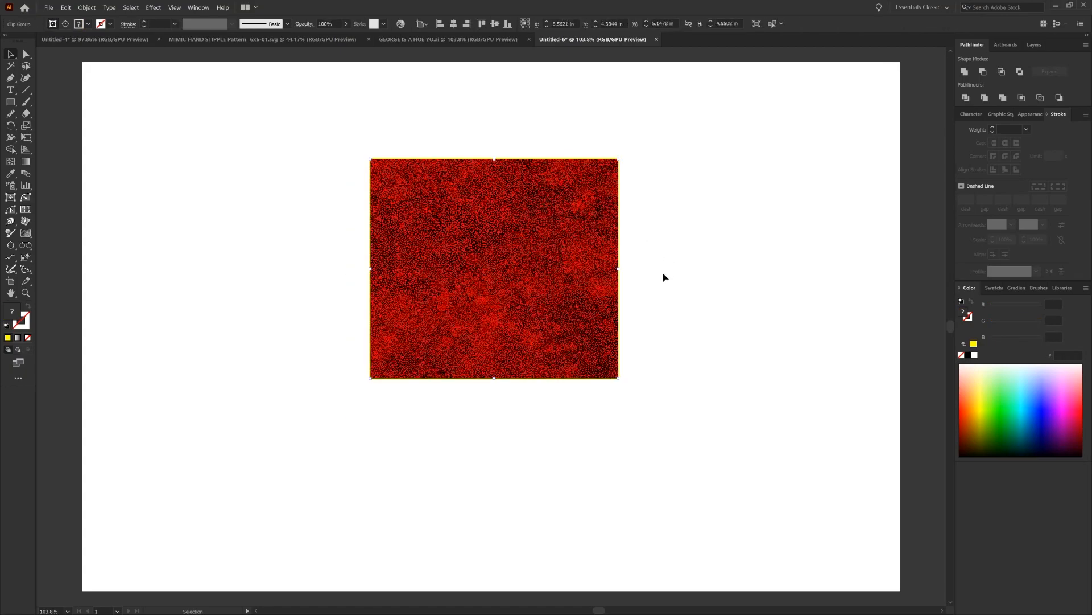
key(ctrl+shift+a)
Step: Expand the clipped stipple artwork together with the yellow outline
key(z)
drag(488, 124, 558, 181)
drag(602, 273, 563, 169)
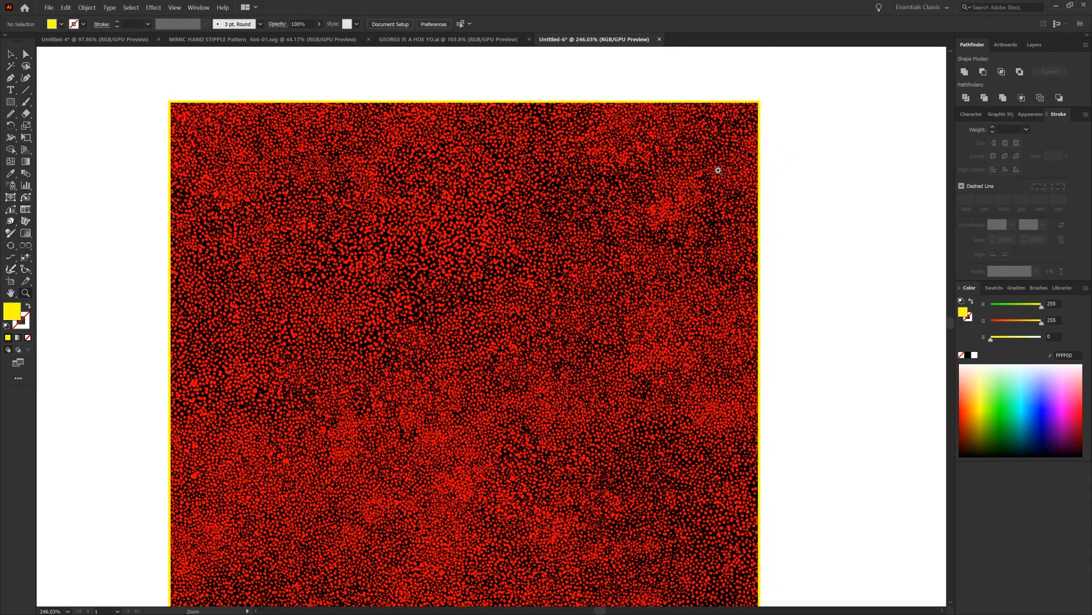
key(v)
drag(820, 252, 317, 60)
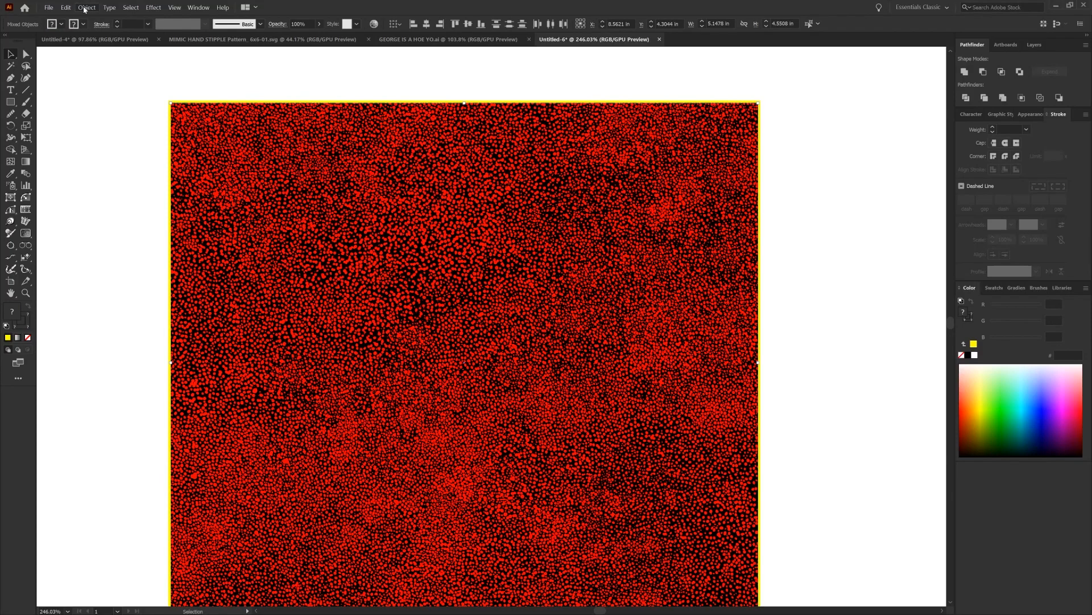
click(86, 8)
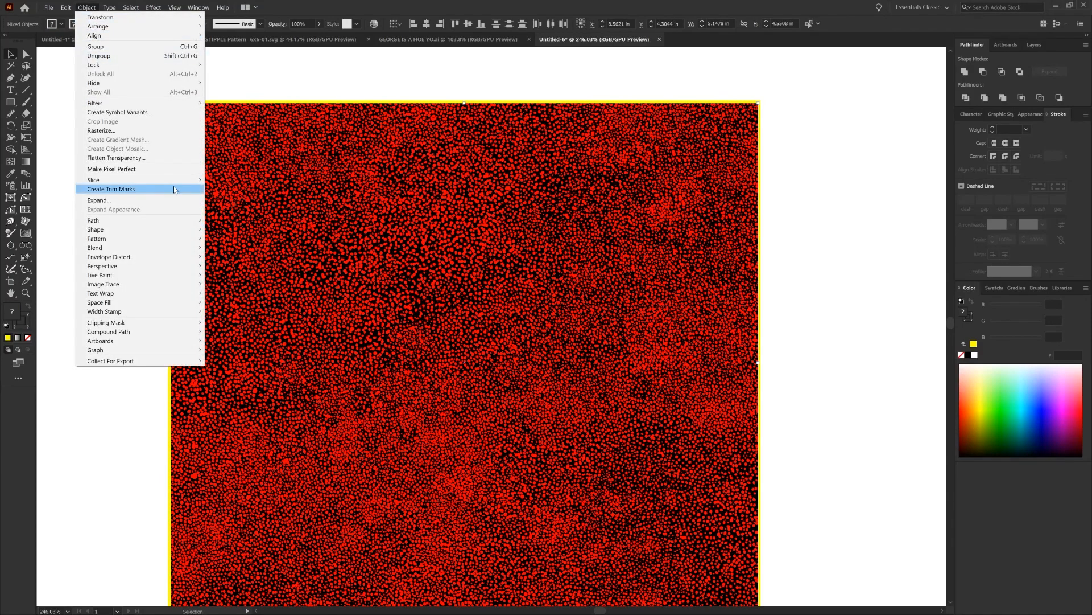
click(165, 198)
click(530, 359)
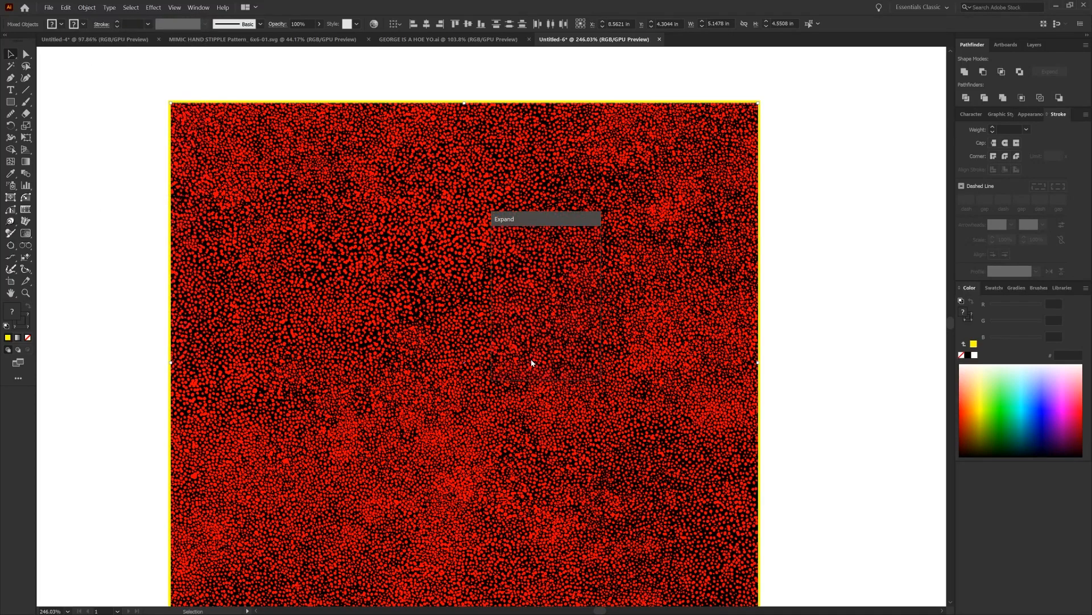
click(797, 318)
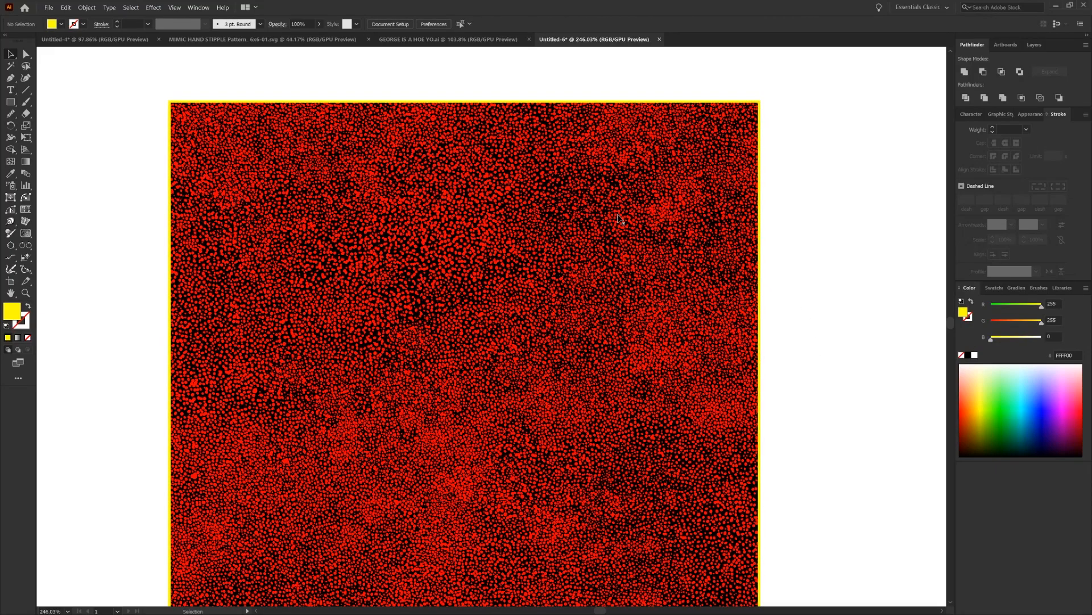
Step: Merge the expanded stipple artwork and yellow outline with the Pathfinder Merge operation
drag(817, 263, 653, 176)
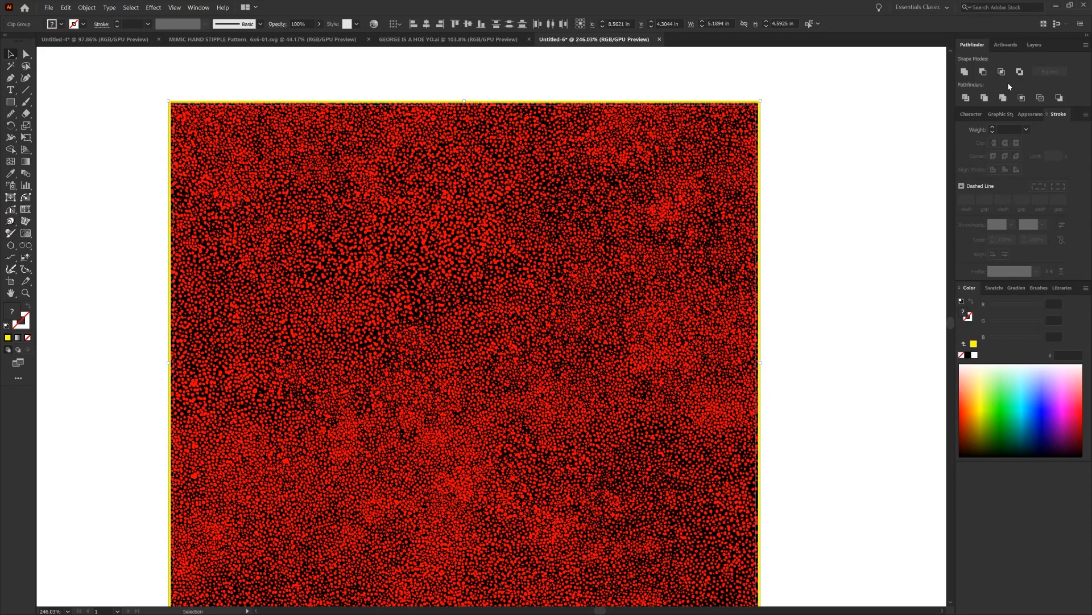
click(1003, 103)
click(346, 113)
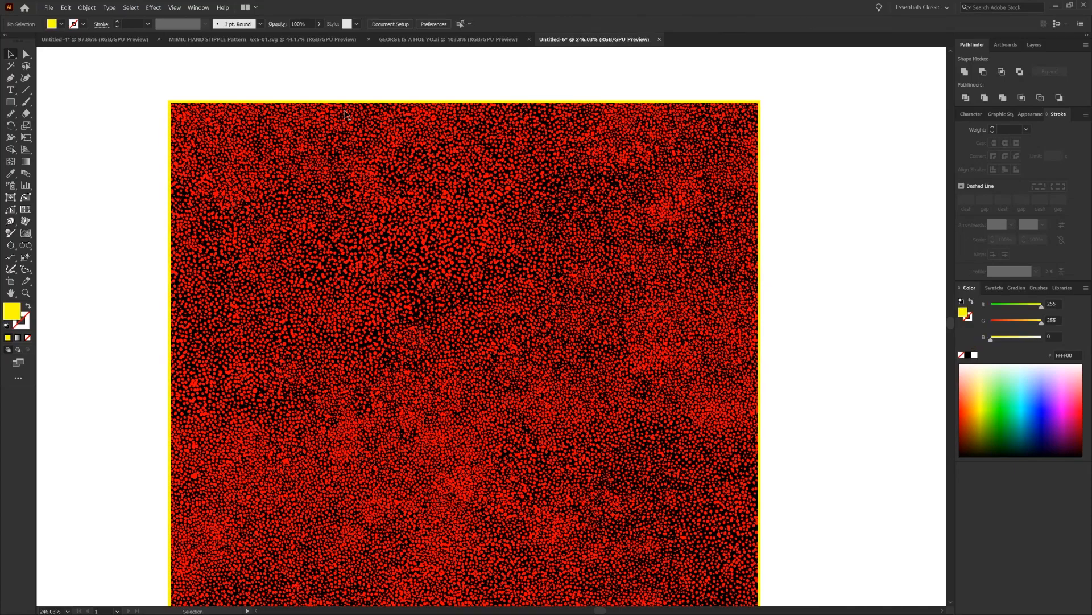
Step: Review the finished grip artwork, the stipple pattern source and the G43X template with its green stippled grips
click(413, 40)
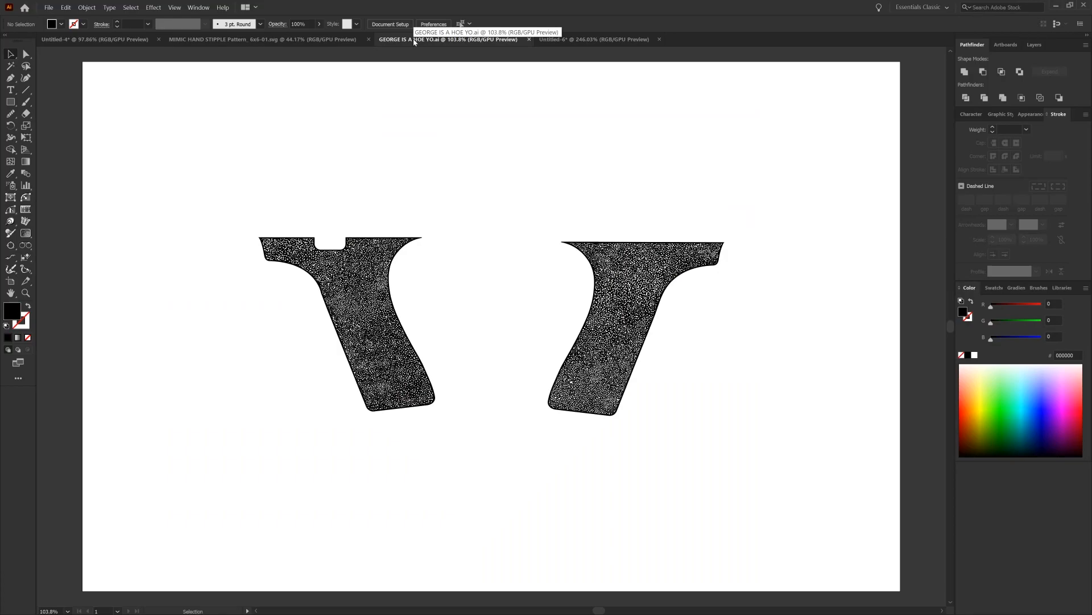
click(280, 42)
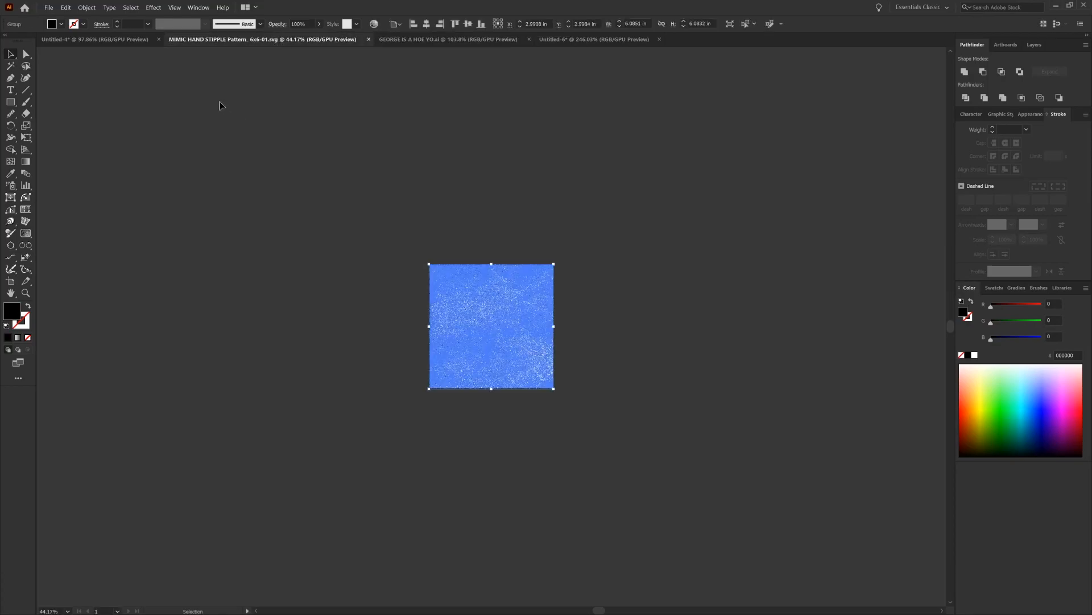
click(406, 101)
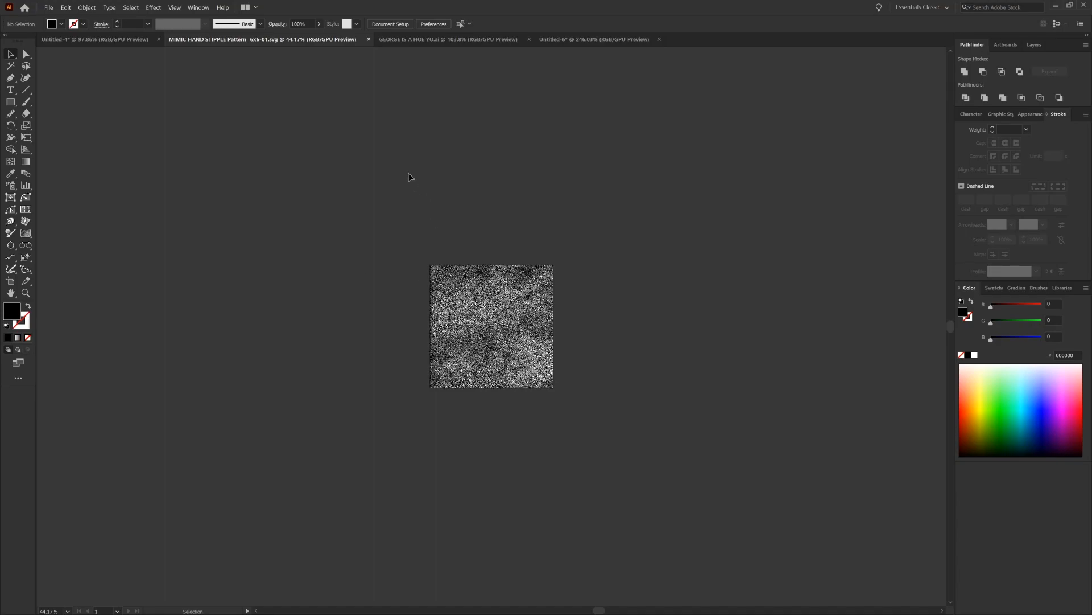
click(120, 40)
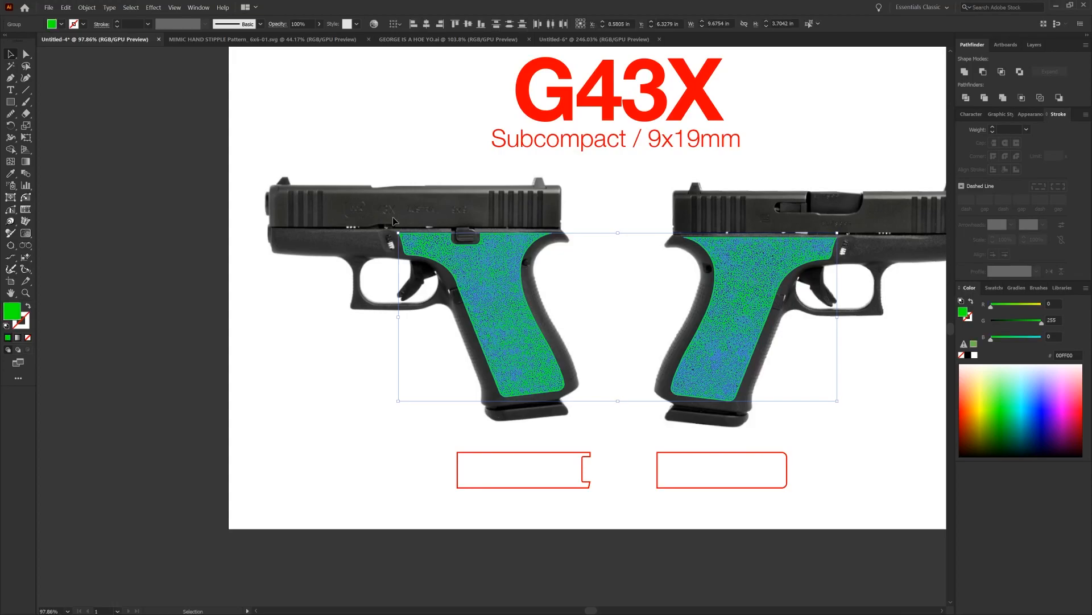
click(572, 190)
drag(607, 190, 495, 180)
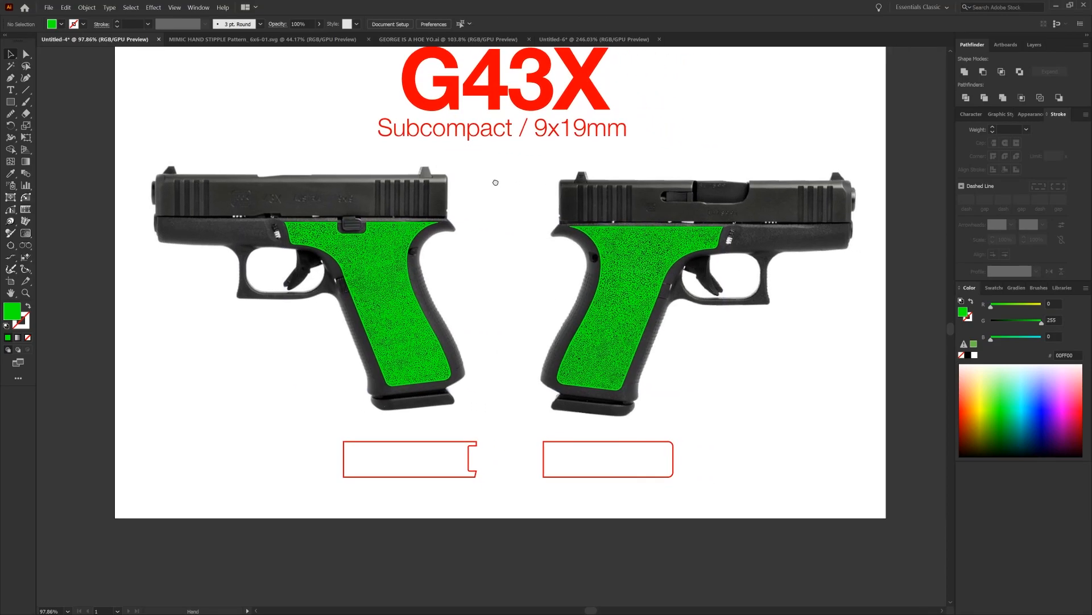